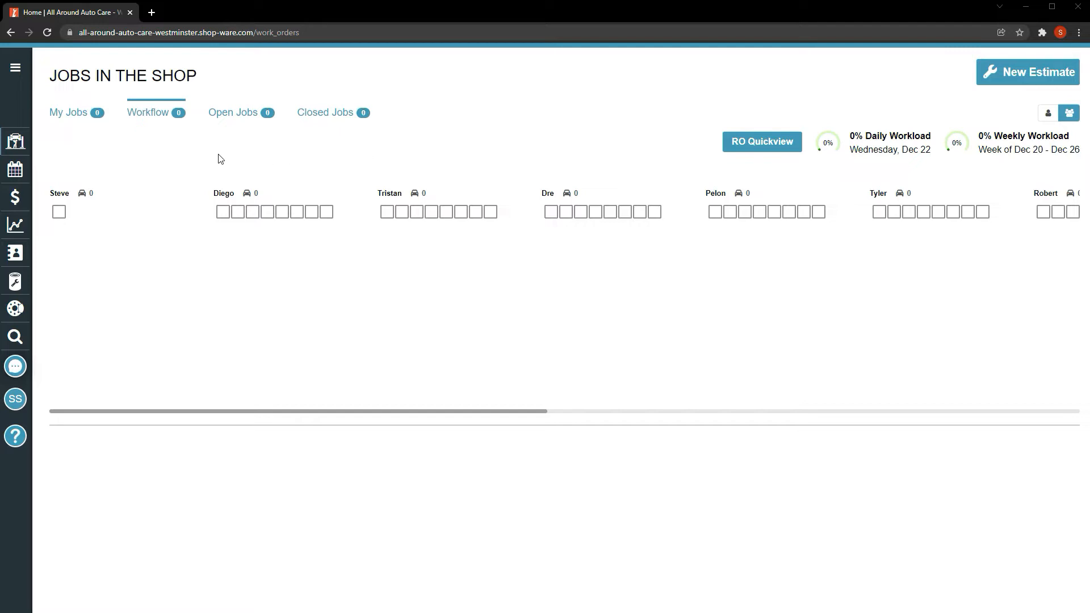
- Create a new estimate from a 10:00 AM appointment on December 22, 2021, in the first named technician's calendar column
click(22, 174)
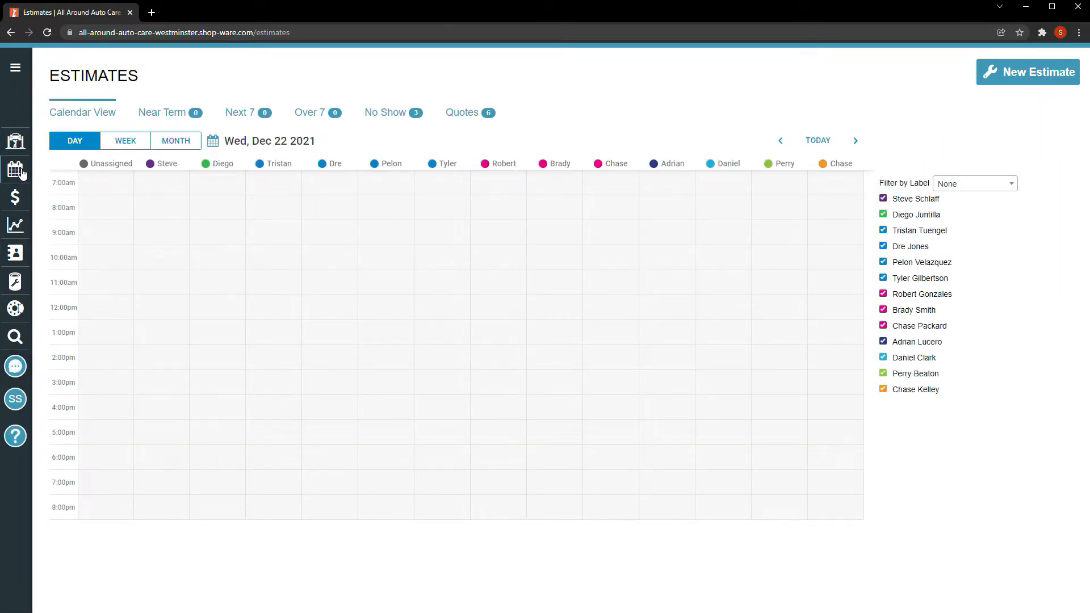
click(174, 252)
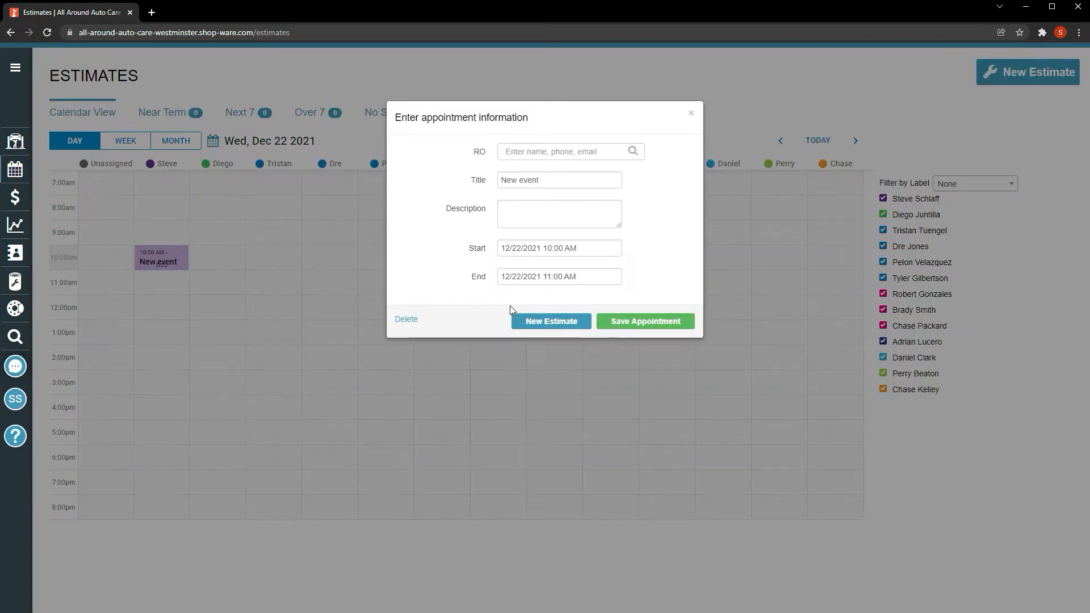
click(552, 324)
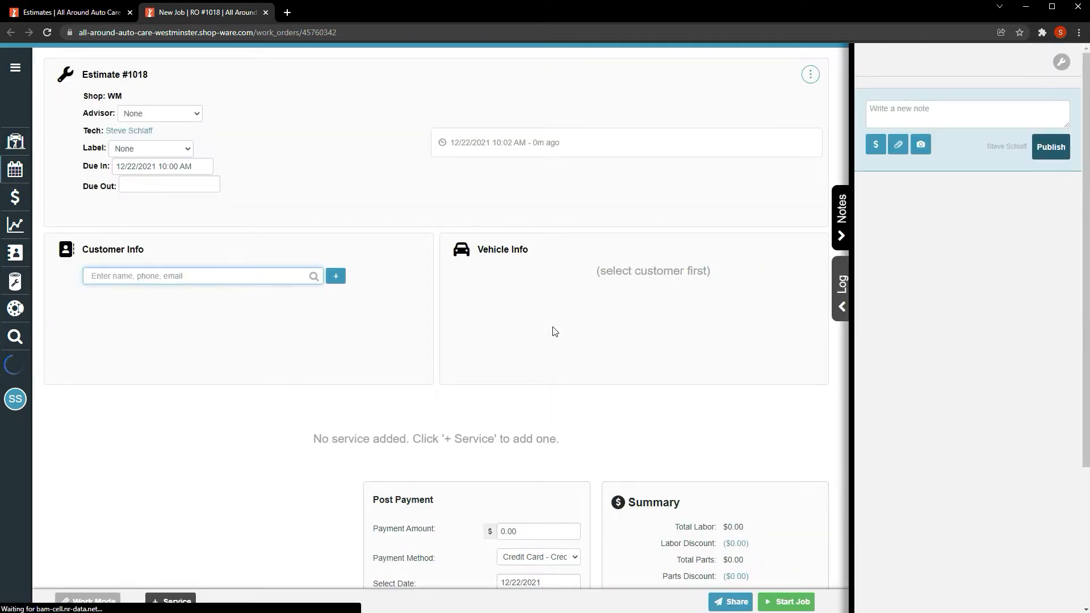
- Assign the existing customer by surname, choosing the match with contact details, and select their 2011 Toyota Sequoia as the vehicle
text(schlaff)
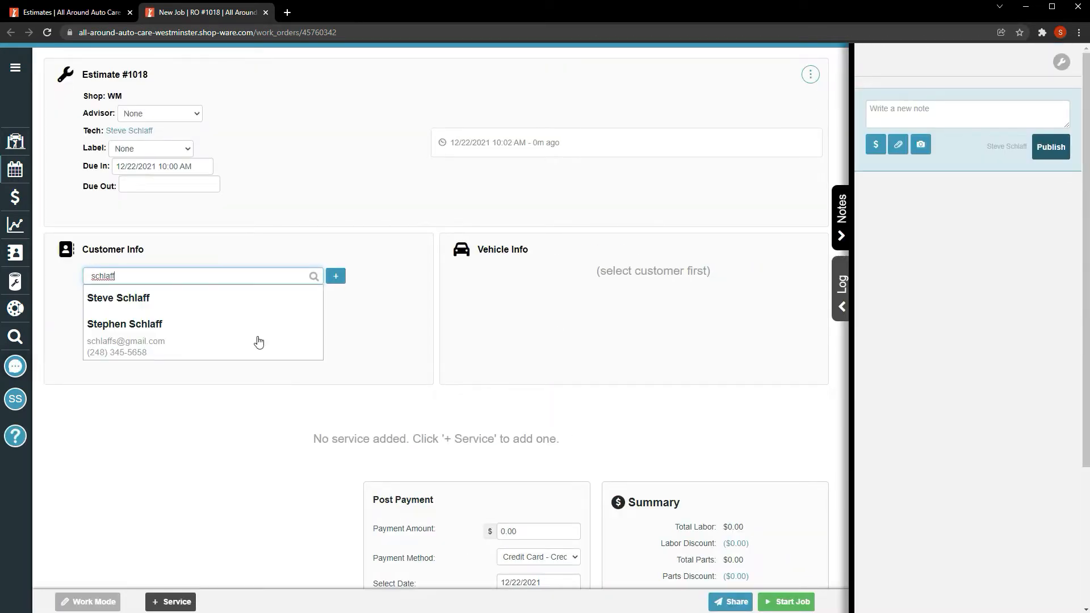
click(255, 340)
click(553, 272)
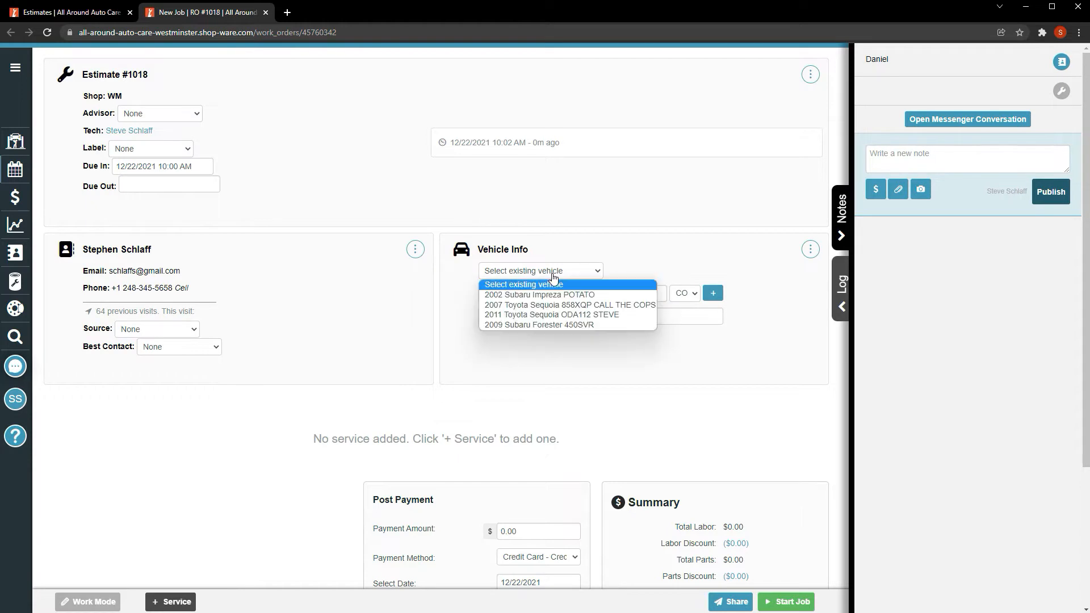
click(546, 316)
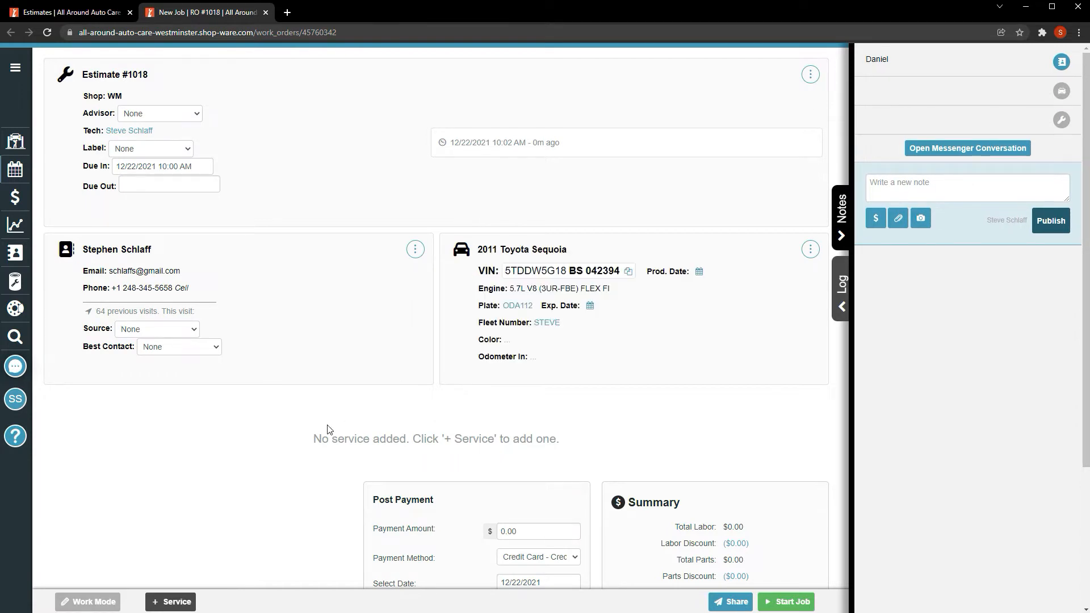
- Find the canned jobs matching "cvi" and add the CVI Complete Vehicle Inspection service to the estimate
scroll(293, 449, down, 3)
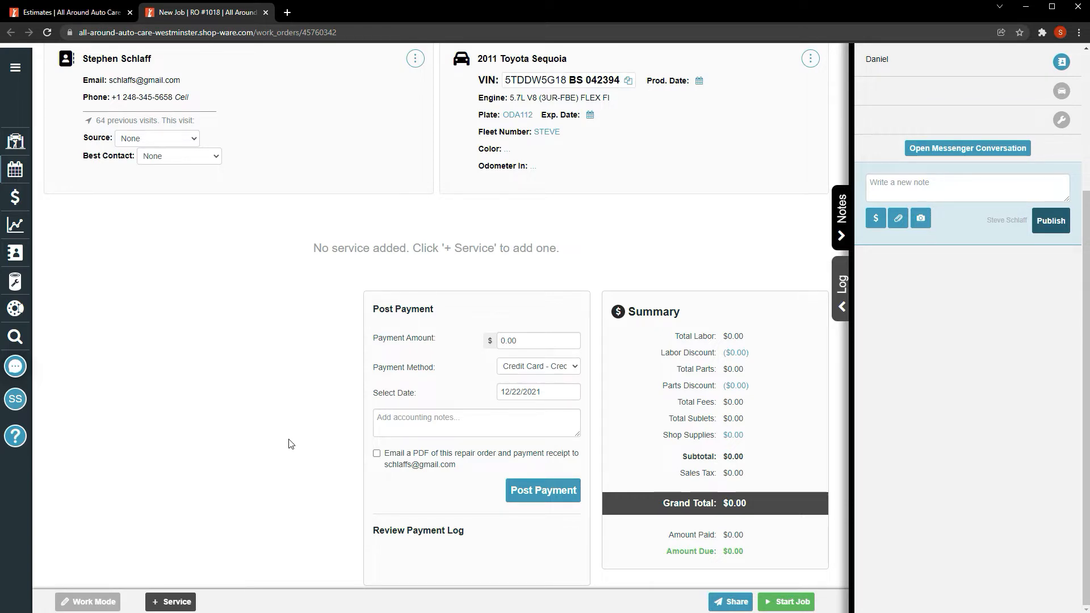
click(176, 602)
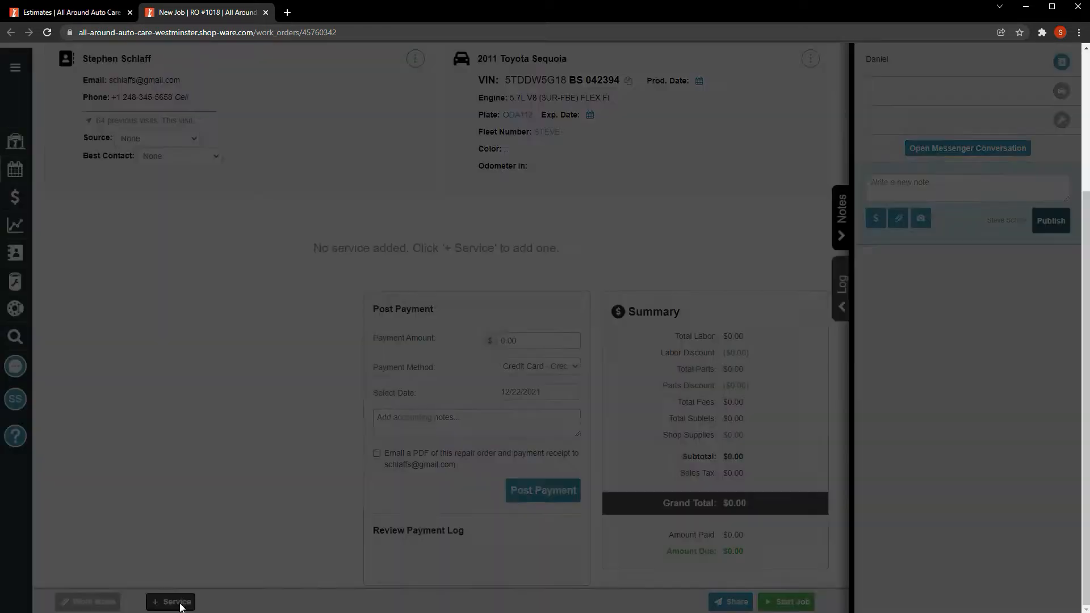
text(cvi)
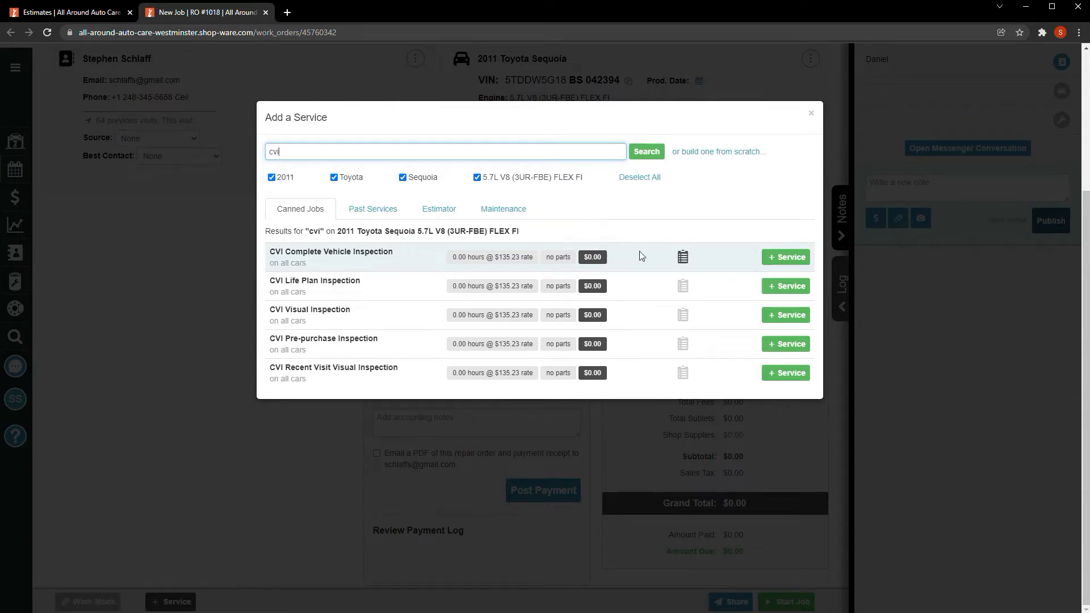
click(782, 258)
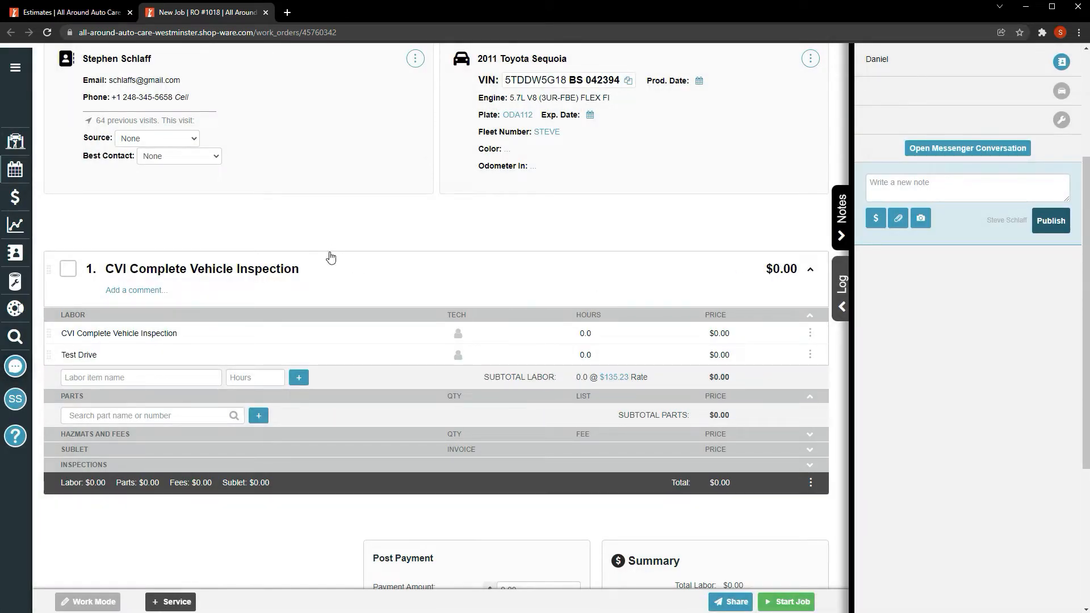
- Find the canned jobs matching "cool" and add the Cooling System Pressure Test service to the estimate
click(173, 601)
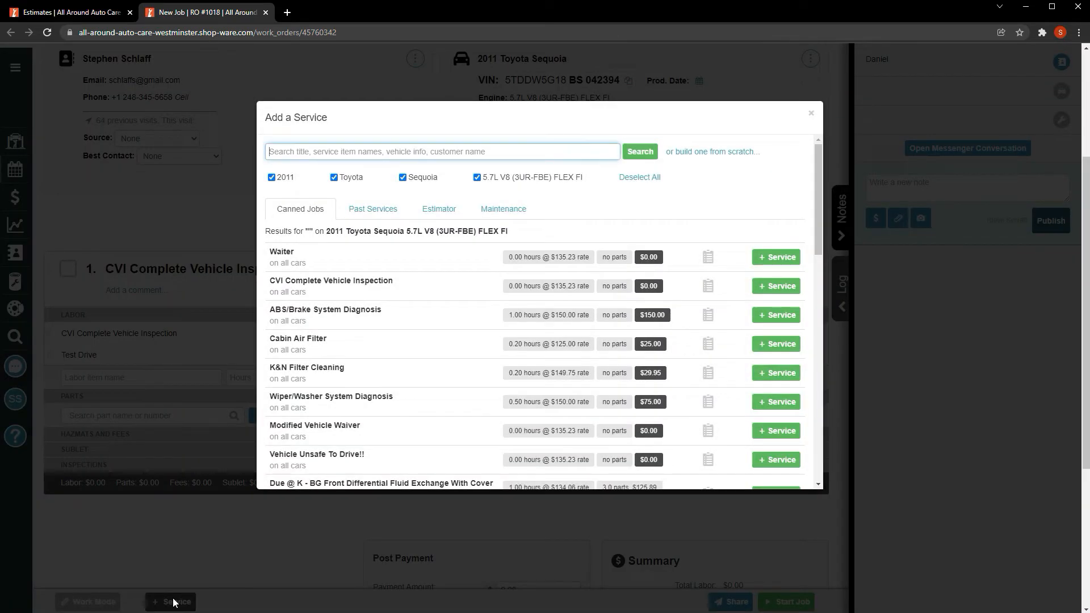
text(cool)
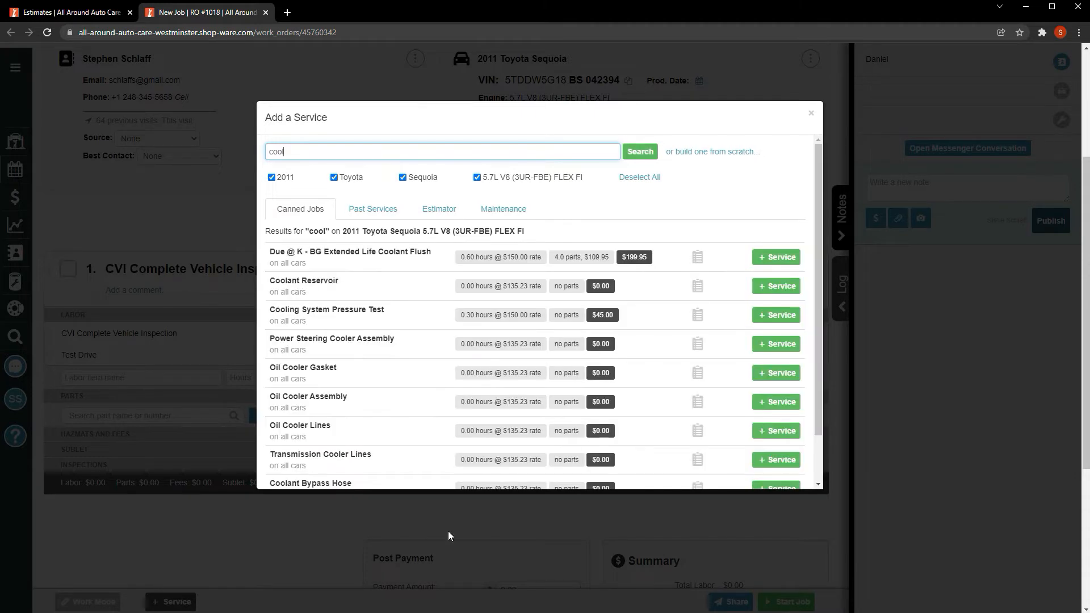
click(759, 315)
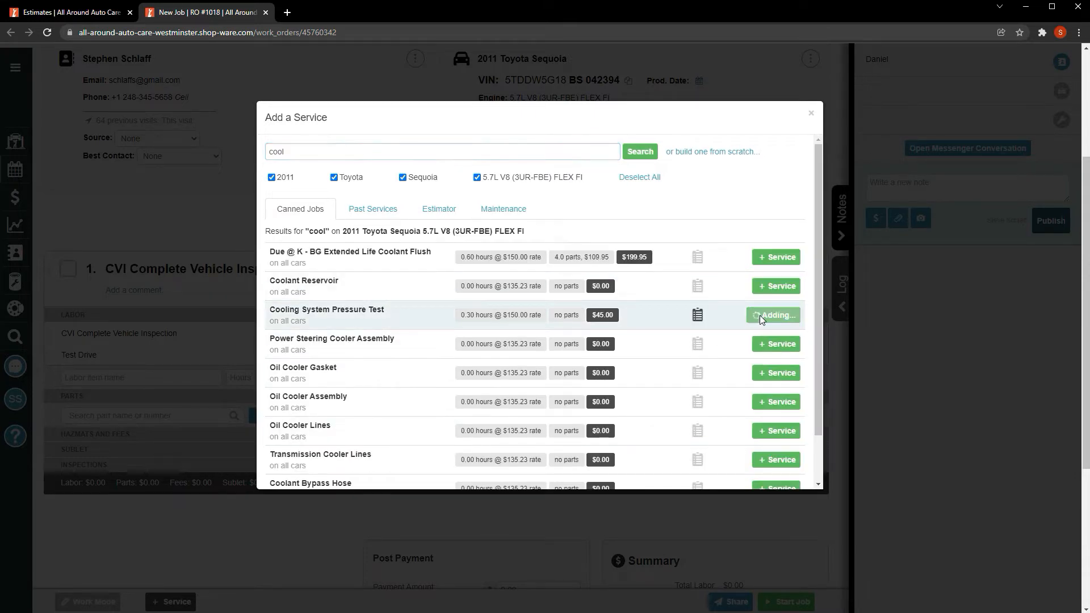
- Comment on the Cooling System Pressure Test: "Customer states they are seeing a pink puddle under the front end - they think it's coolant - please check and advise"
scroll(226, 405, down, 3)
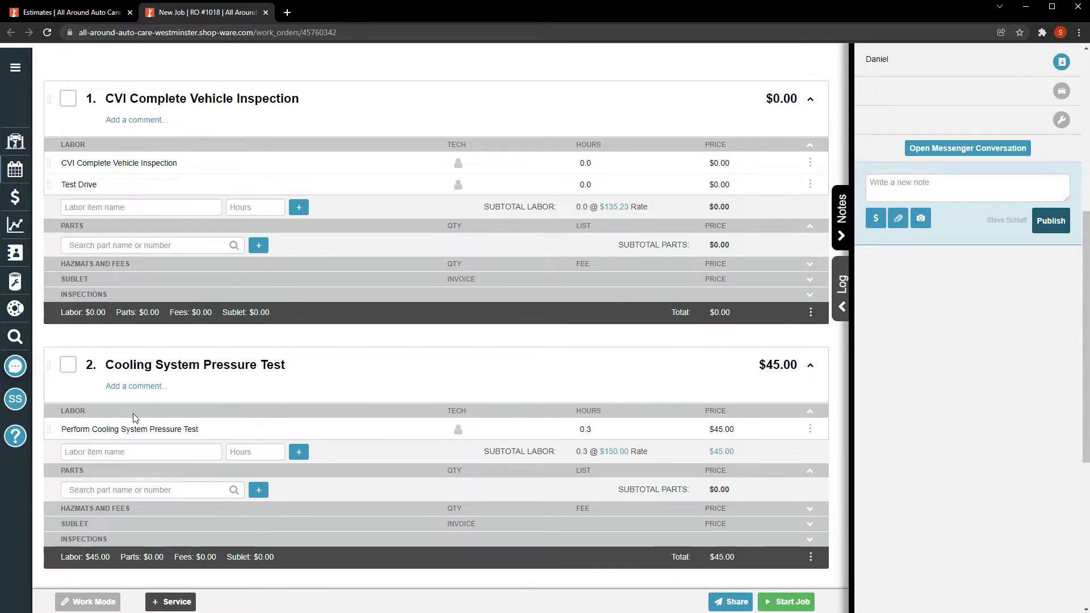
click(139, 387)
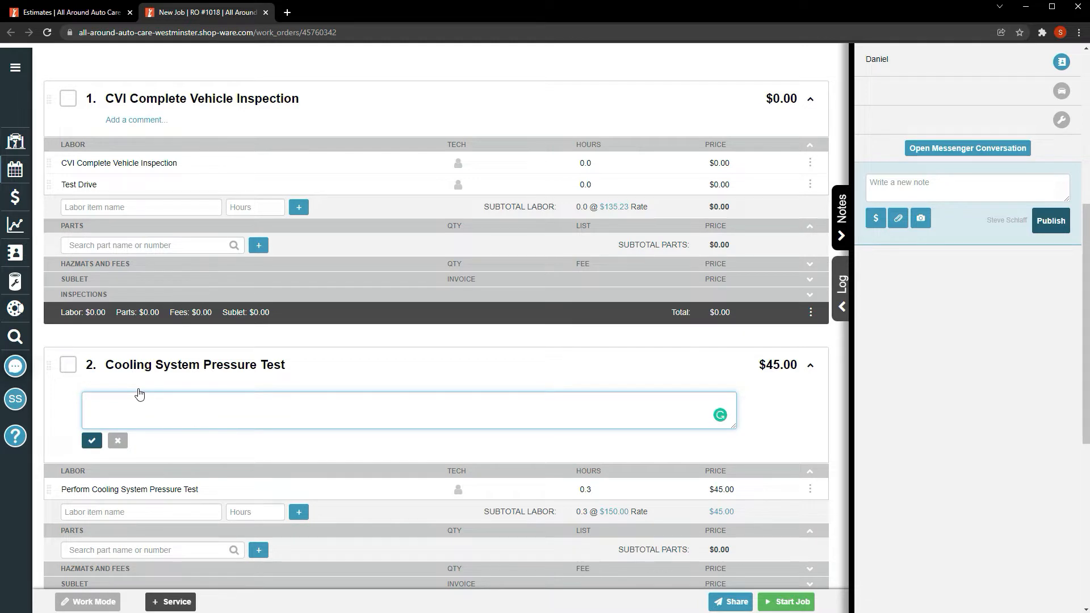
text(Customer states they aere seeing a pink puddle )
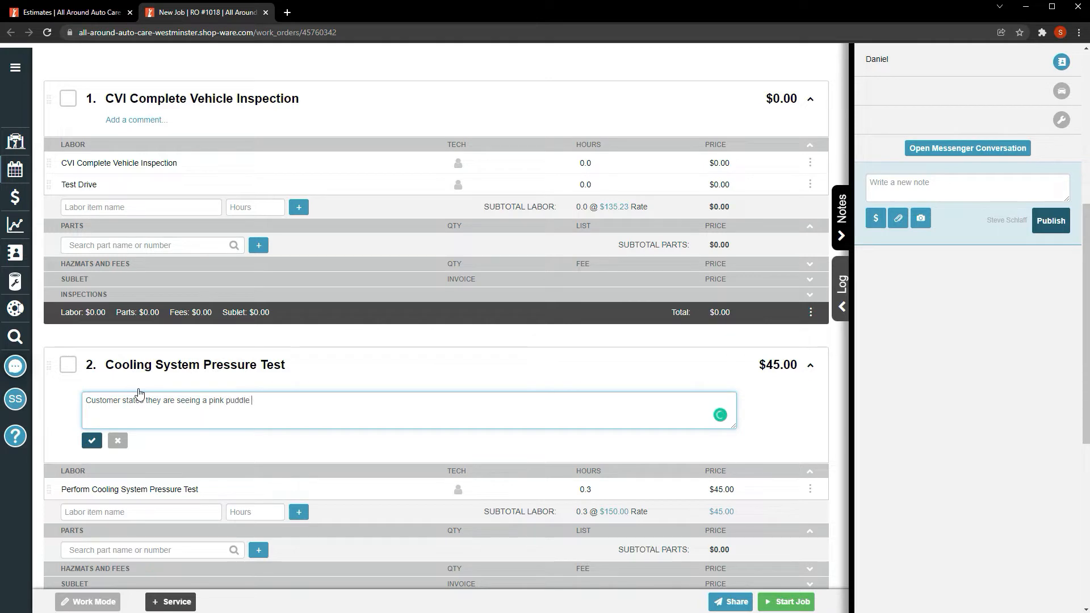
text(under the front end - they think it's coolant - plea)
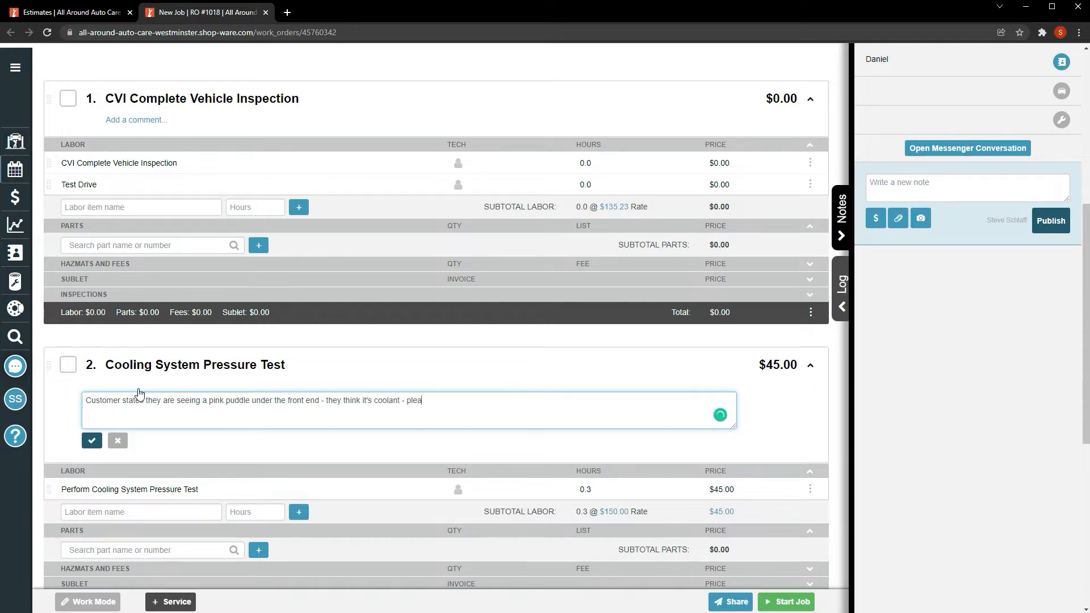
text(se check and advise)
click(91, 440)
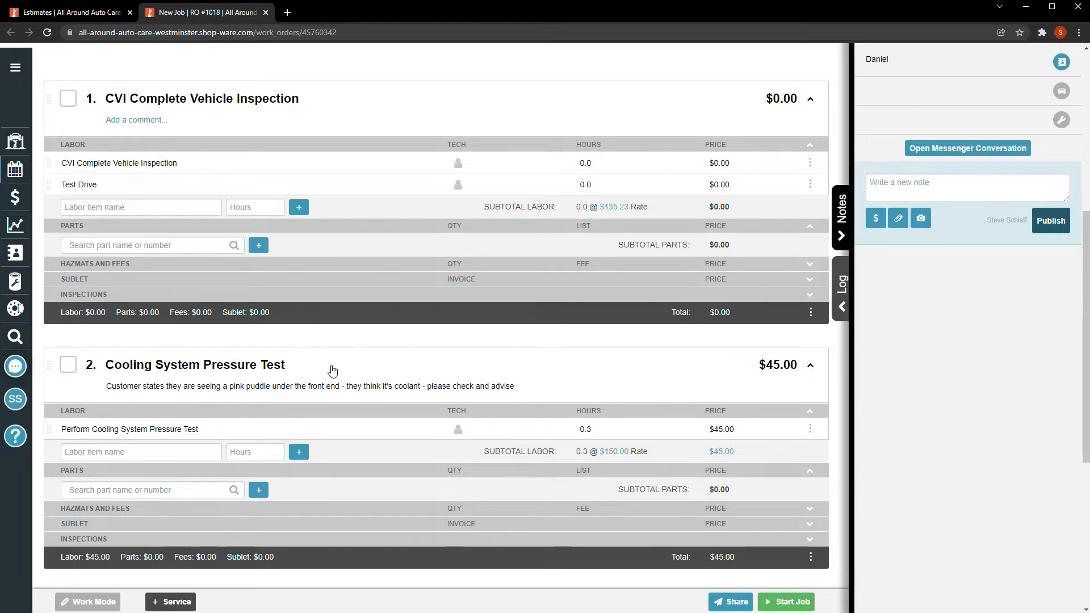
- Close the estimate and reopen it through the repair order link in its 10:00 AM calendar appointment
scroll(332, 370, down, 5)
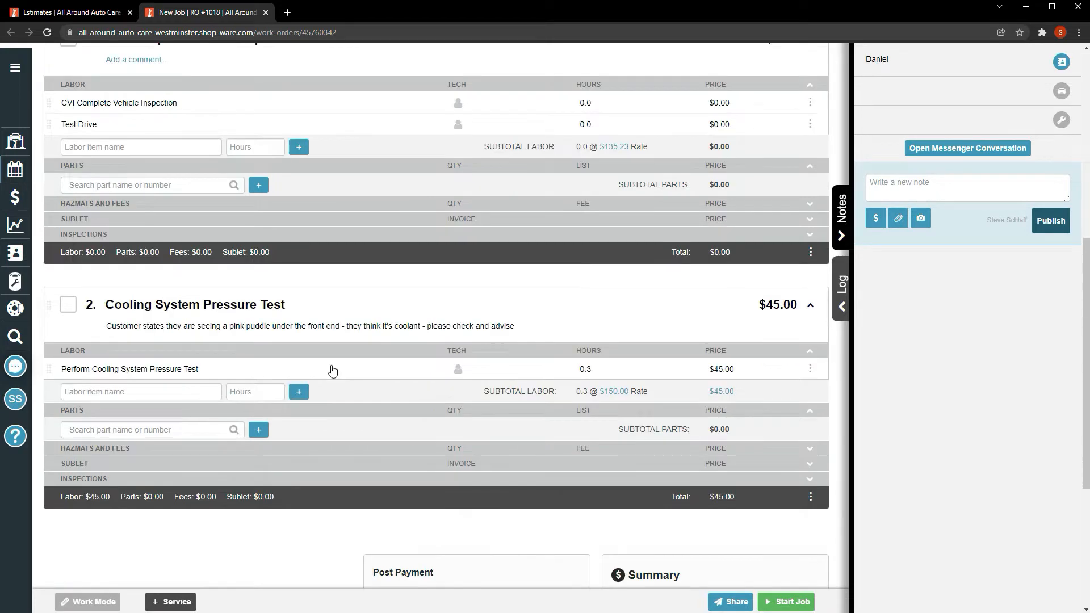
scroll(333, 302, up, 6)
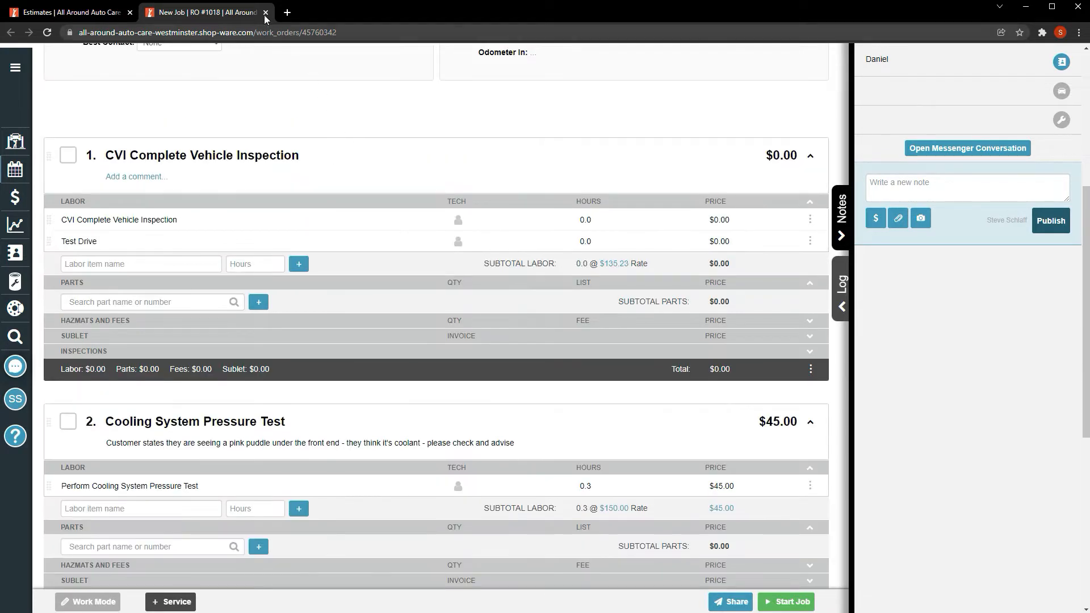
click(265, 13)
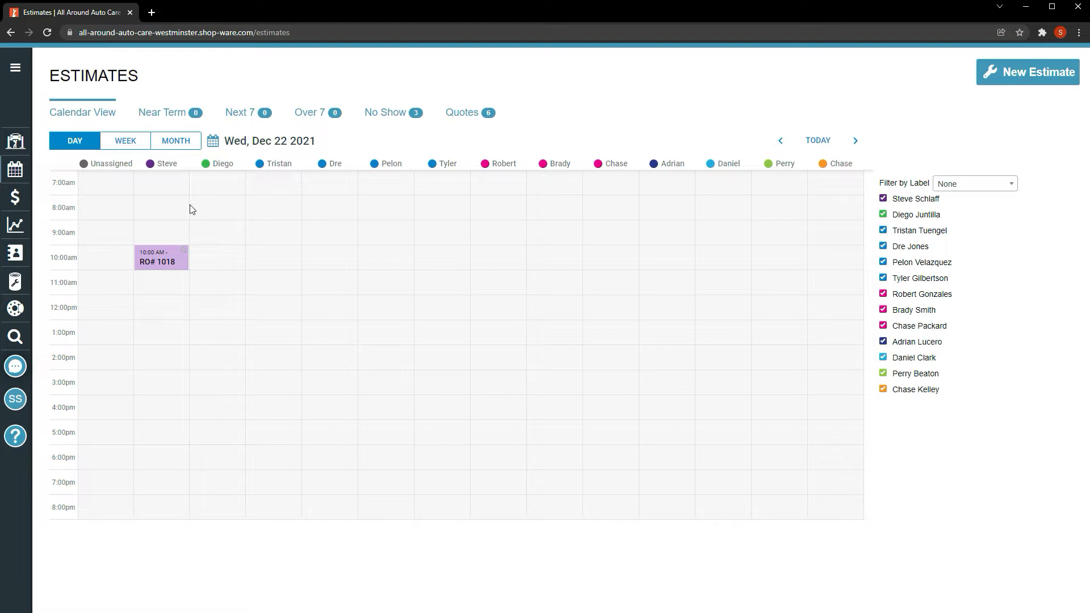
click(166, 253)
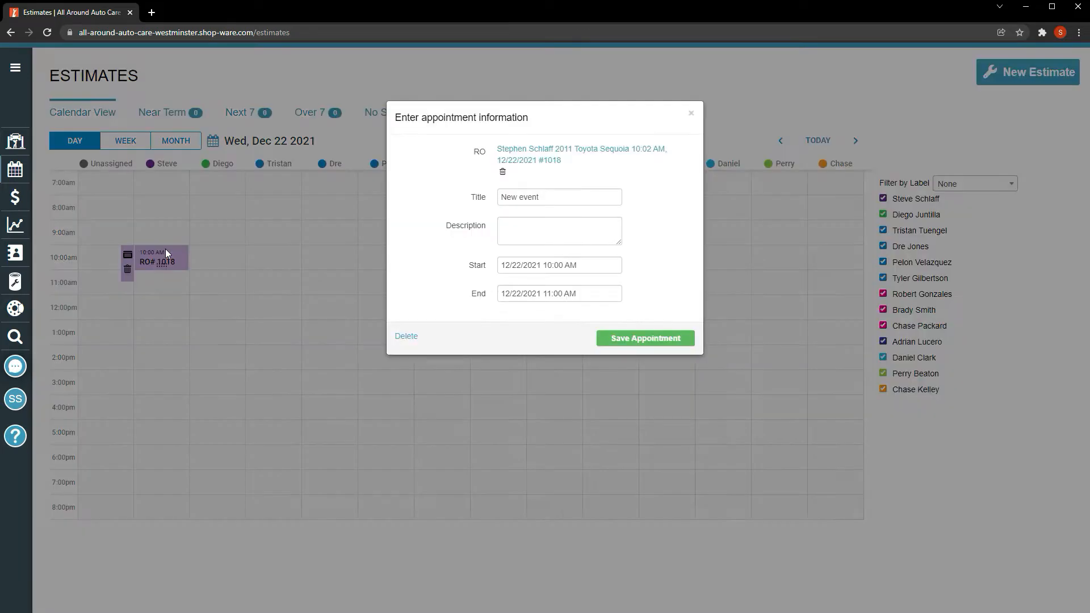
click(560, 149)
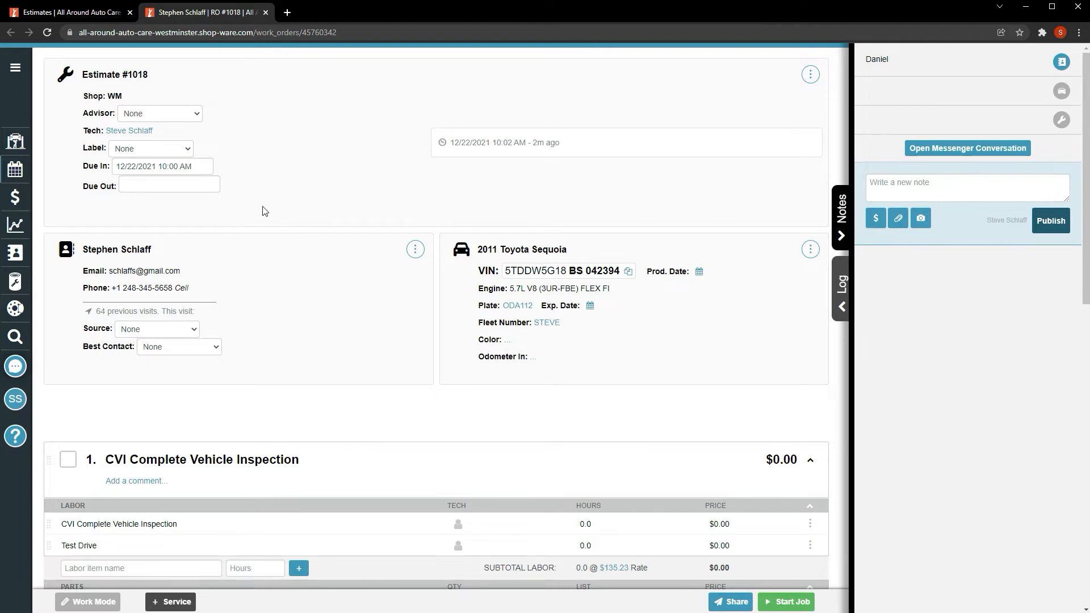
- Set the estimate's Due Out to 12/22/2021 12:00 PM
click(160, 183)
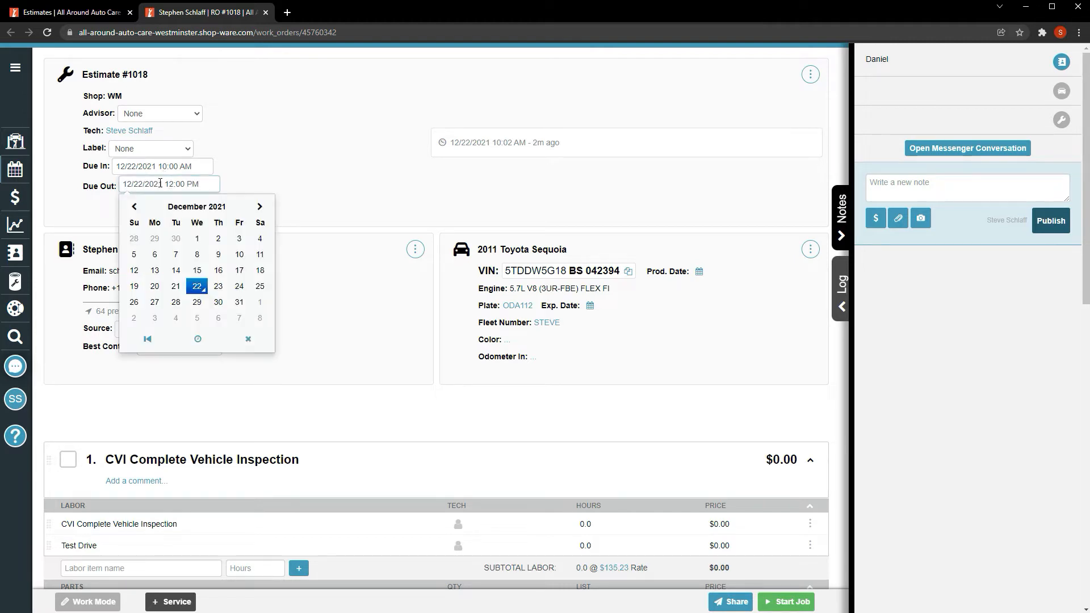
click(197, 339)
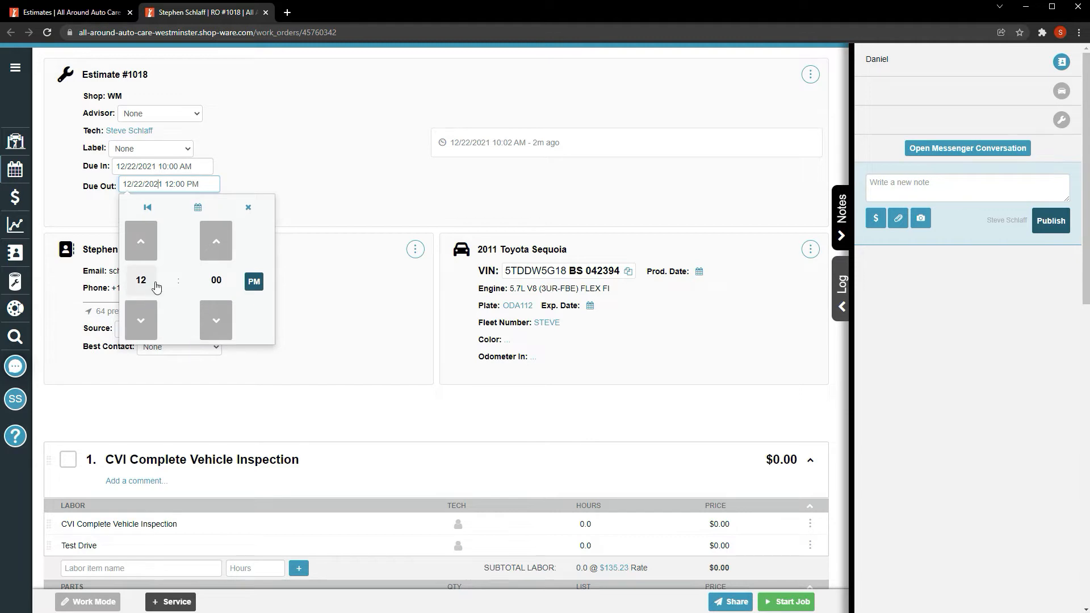
click(352, 195)
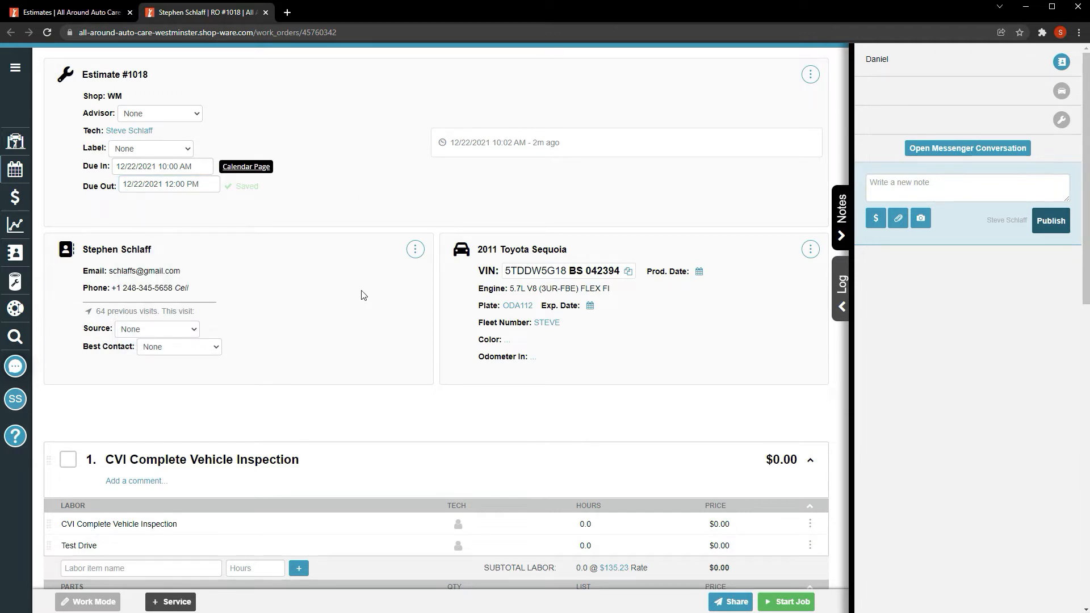
- Open the customer estimate approval for starting the job and set the preferred contact to Text
scroll(361, 295, down, 4)
scroll(362, 294, down, 2)
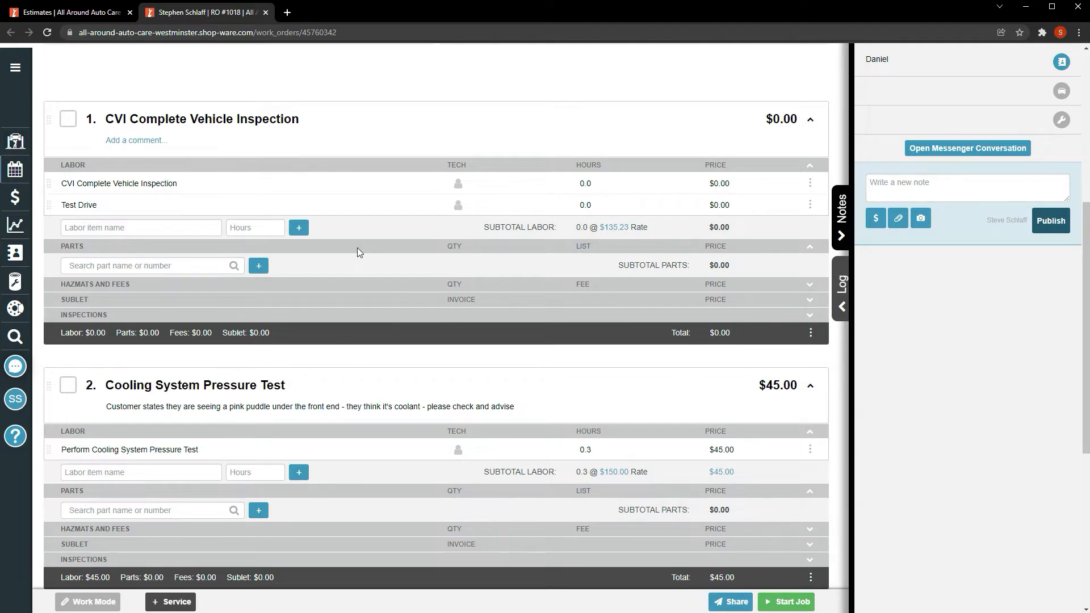
scroll(358, 252, down, 6)
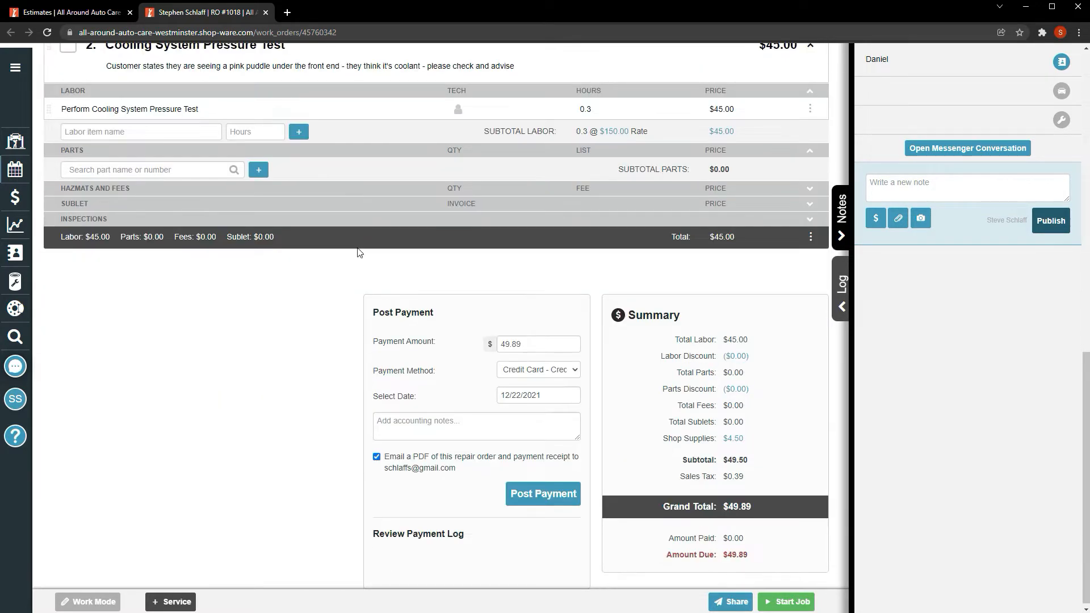
click(778, 606)
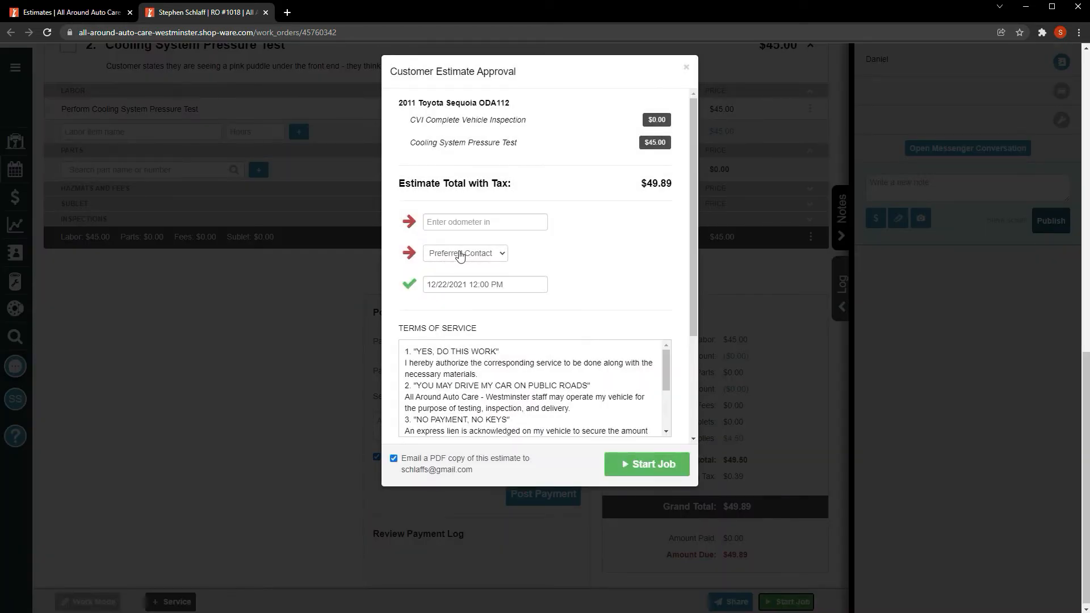
click(460, 255)
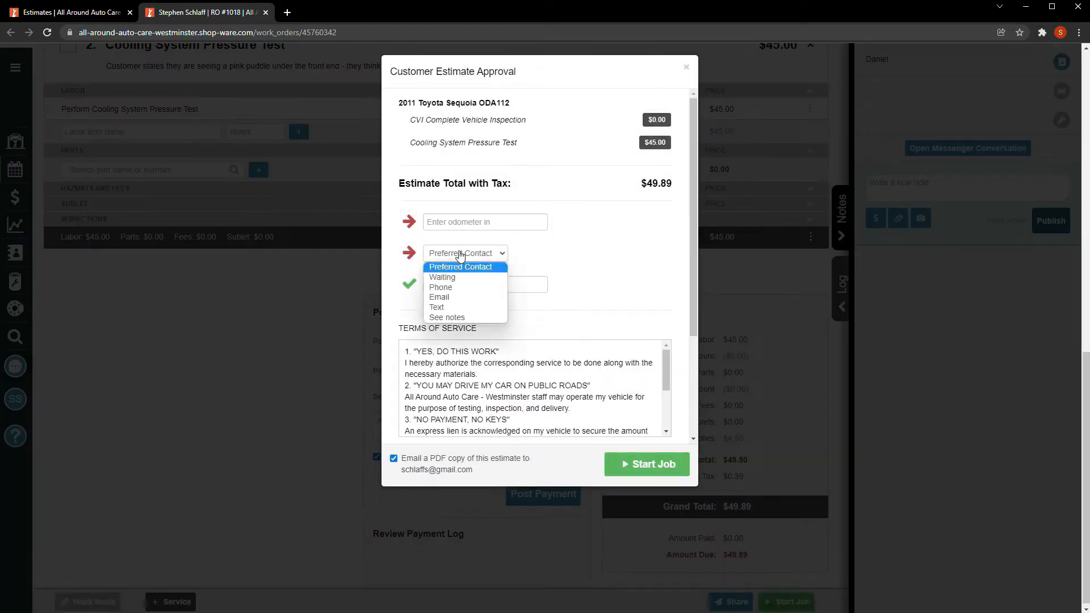
click(447, 310)
- Draw the customer's signature below the terms of service and start the job
scroll(584, 305, down, 3)
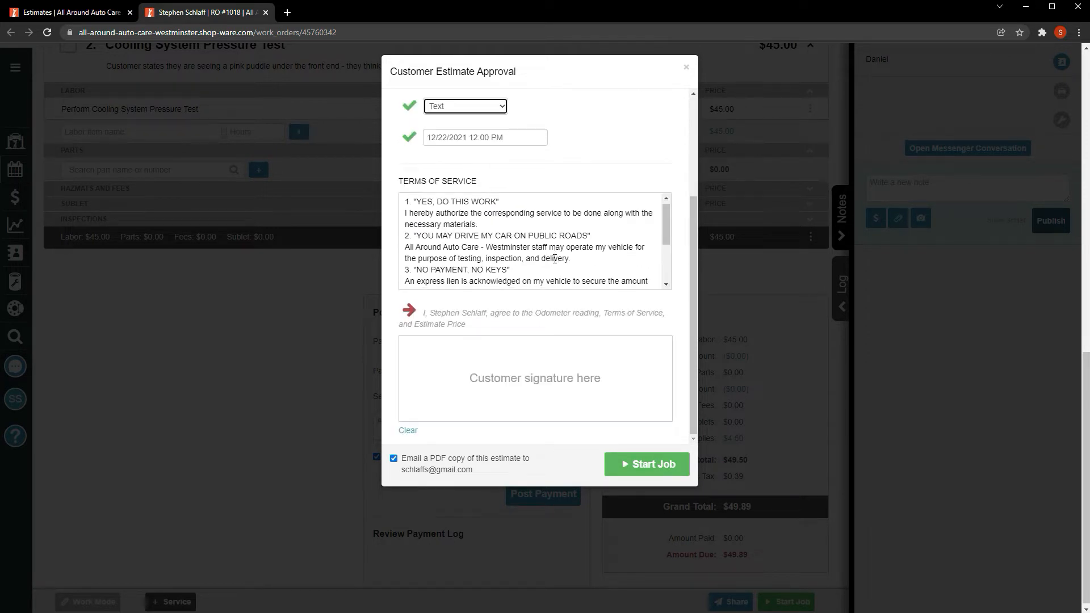
scroll(555, 258, down, 3)
drag(439, 397, 666, 378)
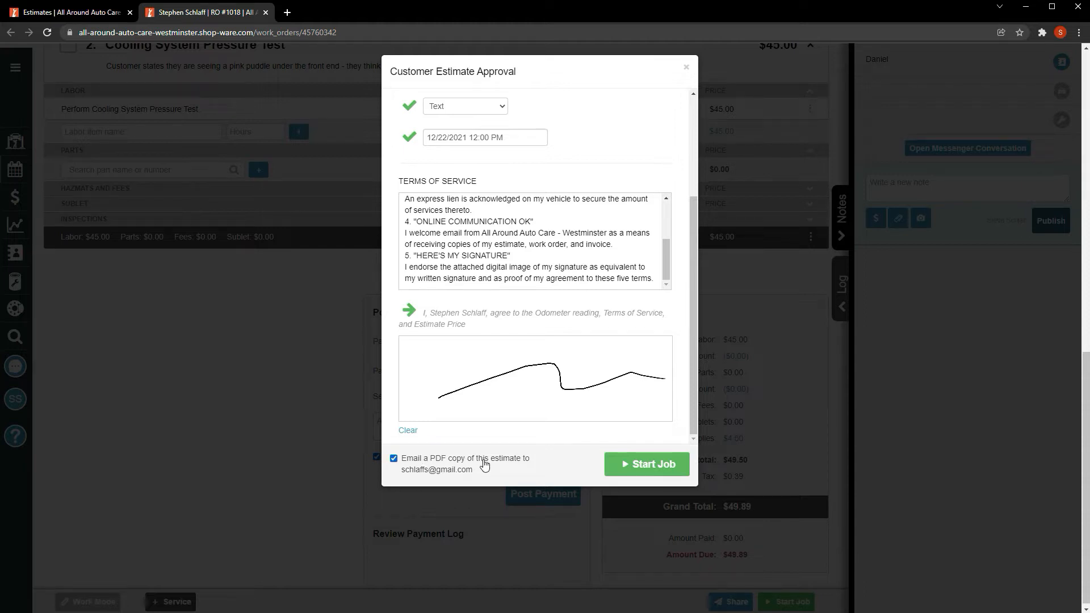
click(617, 464)
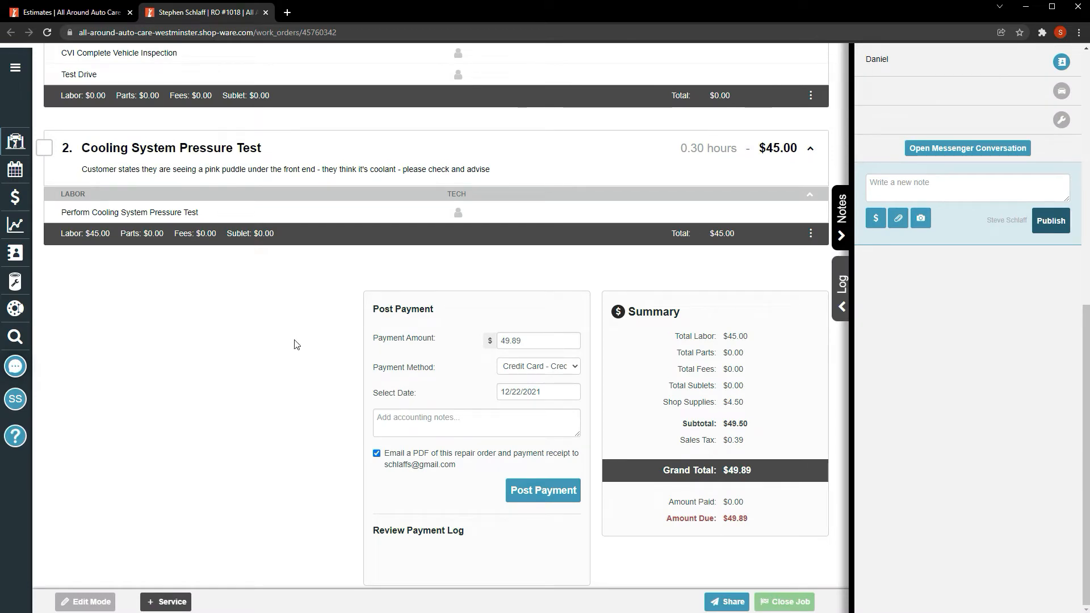
- Close the started repair order and return to the estimates calendar
scroll(294, 345, up, 7)
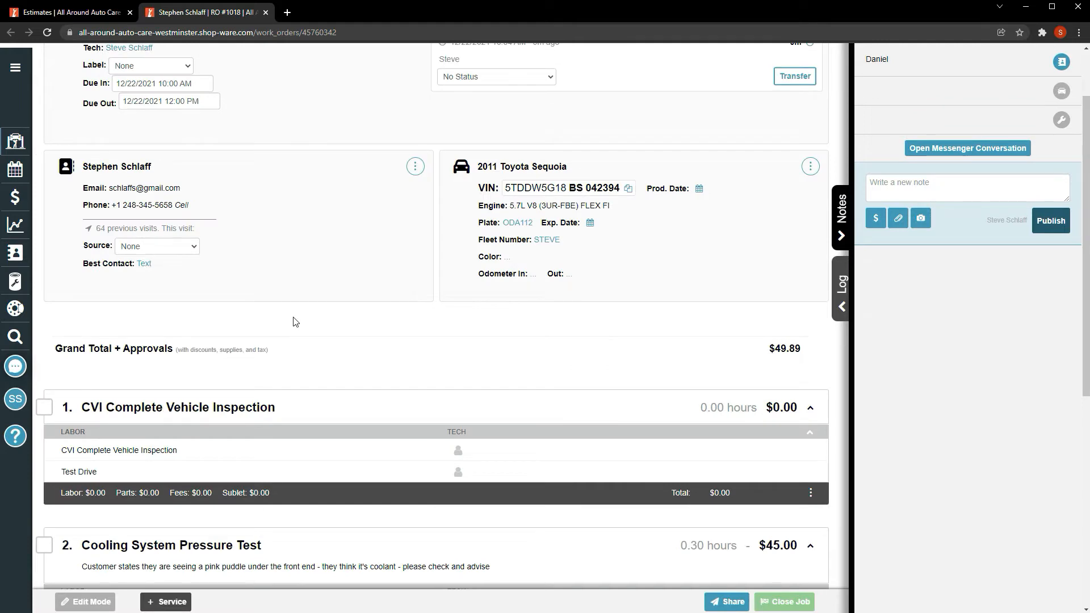
click(265, 13)
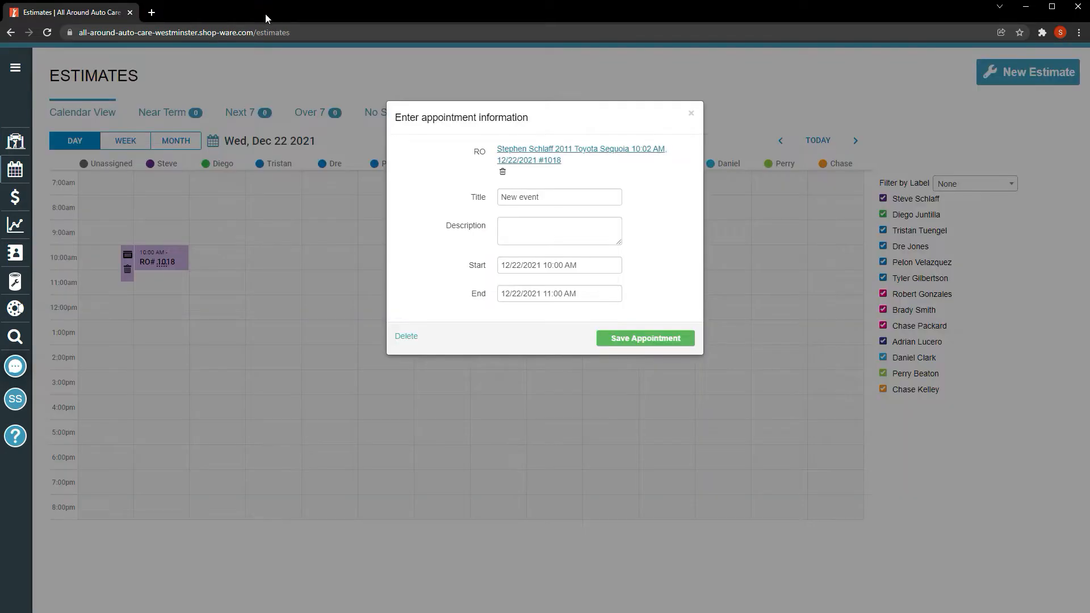
- Close the appointment details and open the 2011 Toyota Sequoia's repair order from the shop workflow to review its recommendations and service notes
click(691, 113)
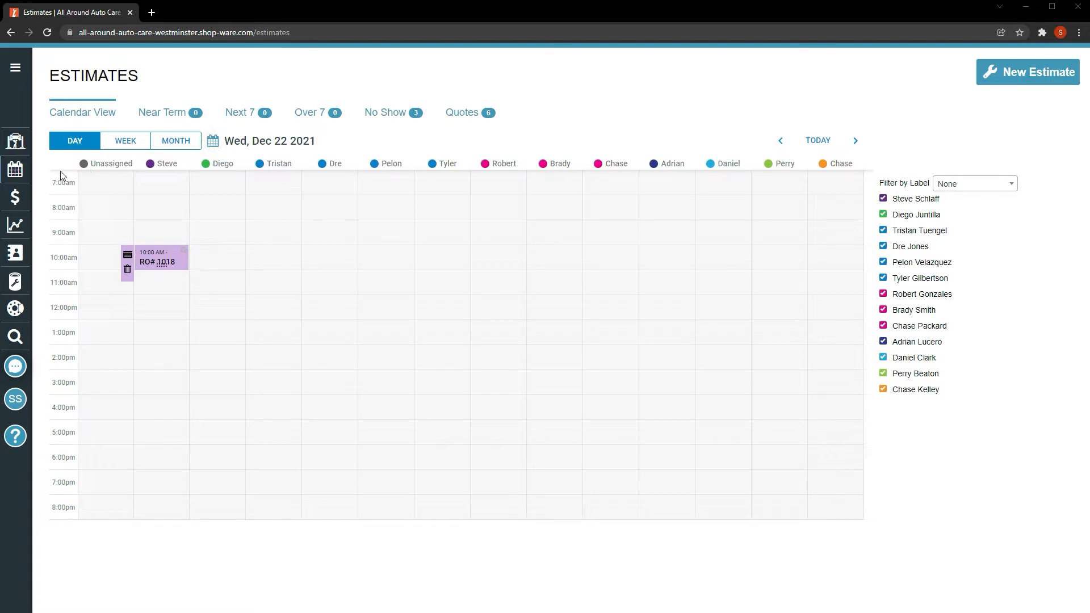
click(21, 157)
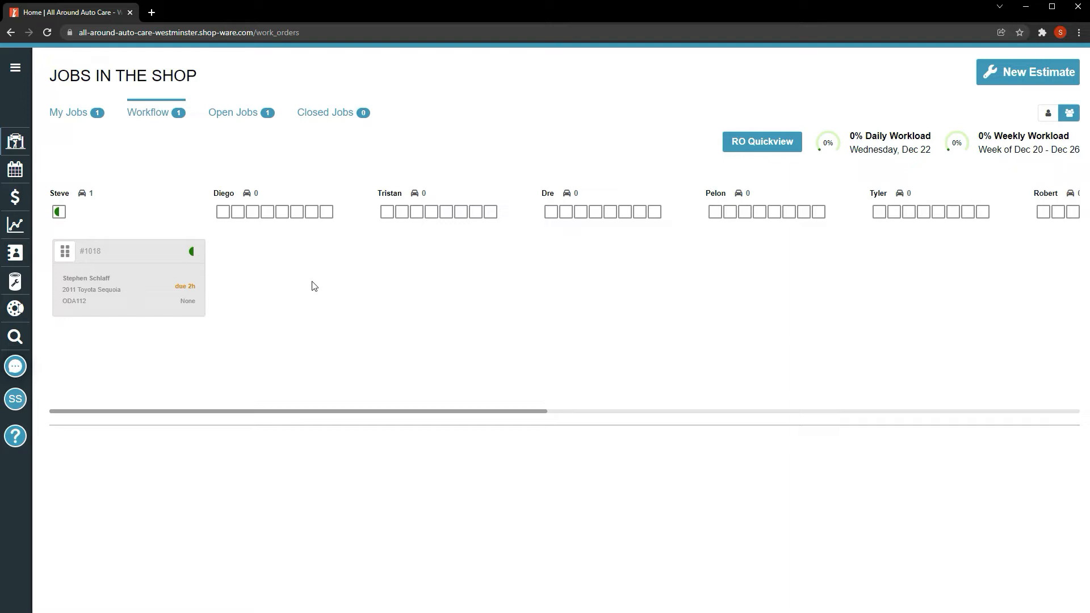
click(136, 282)
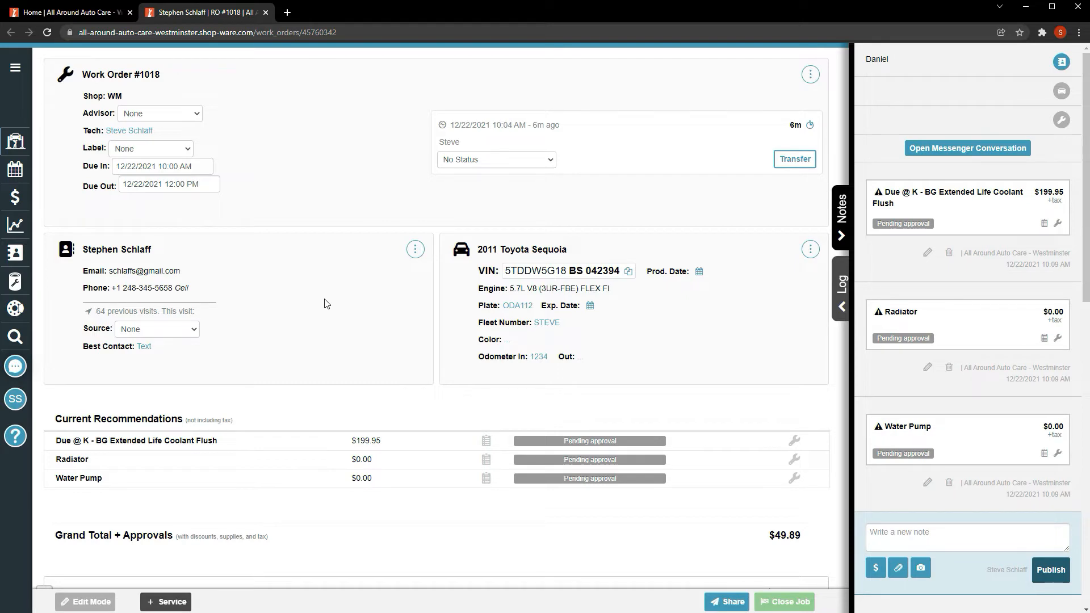
scroll(326, 303, down, 10)
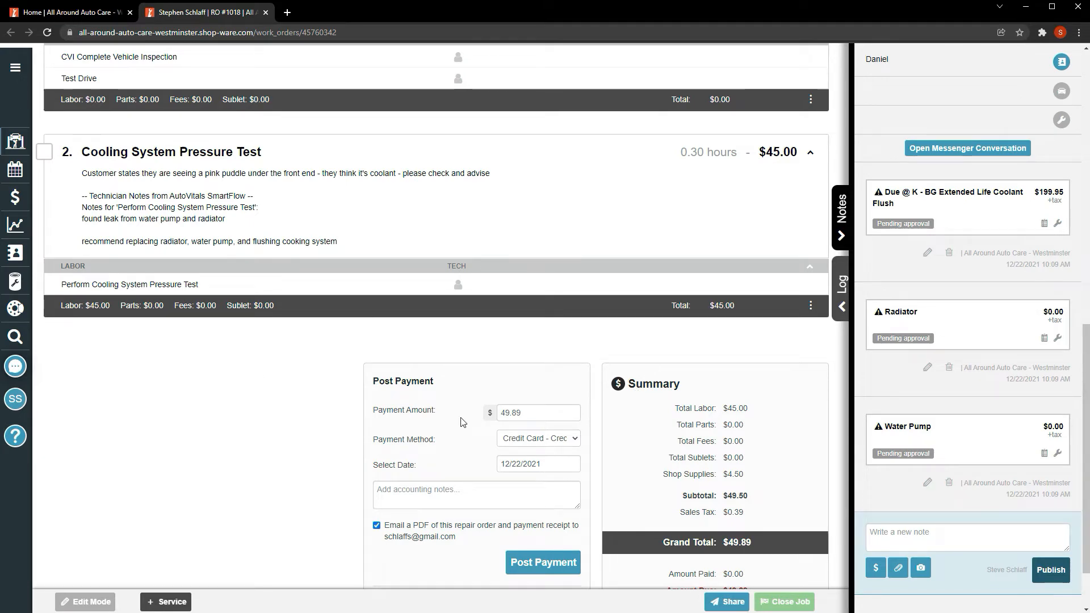
scroll(315, 413, up, 8)
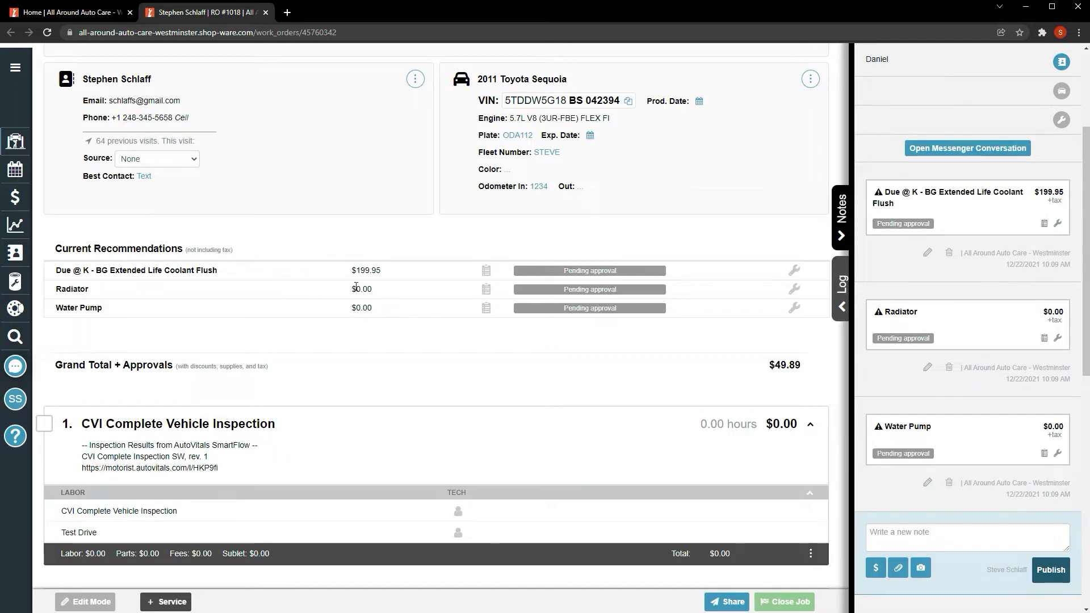
- Search the services to add for "radiator" and preview the 01/20/2021 Parts job among the past services
click(170, 601)
text(radiator)
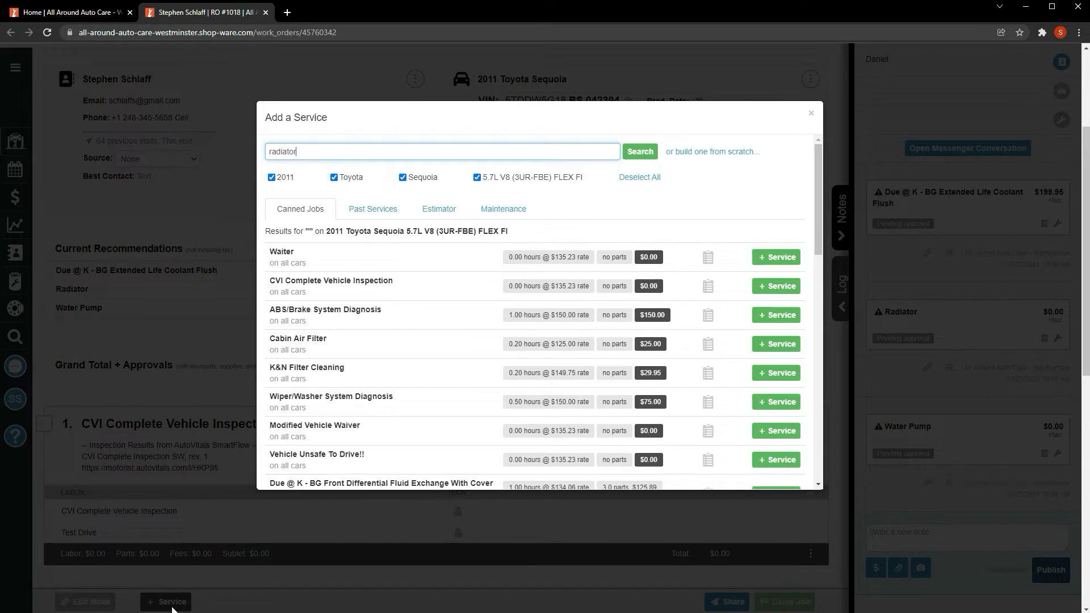
key(Return)
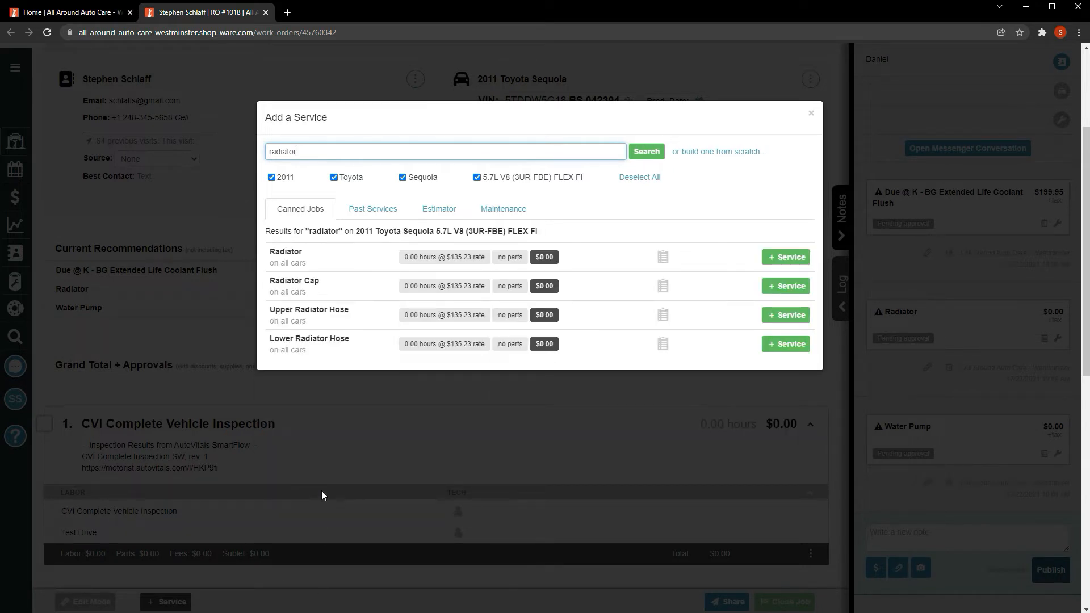
click(368, 211)
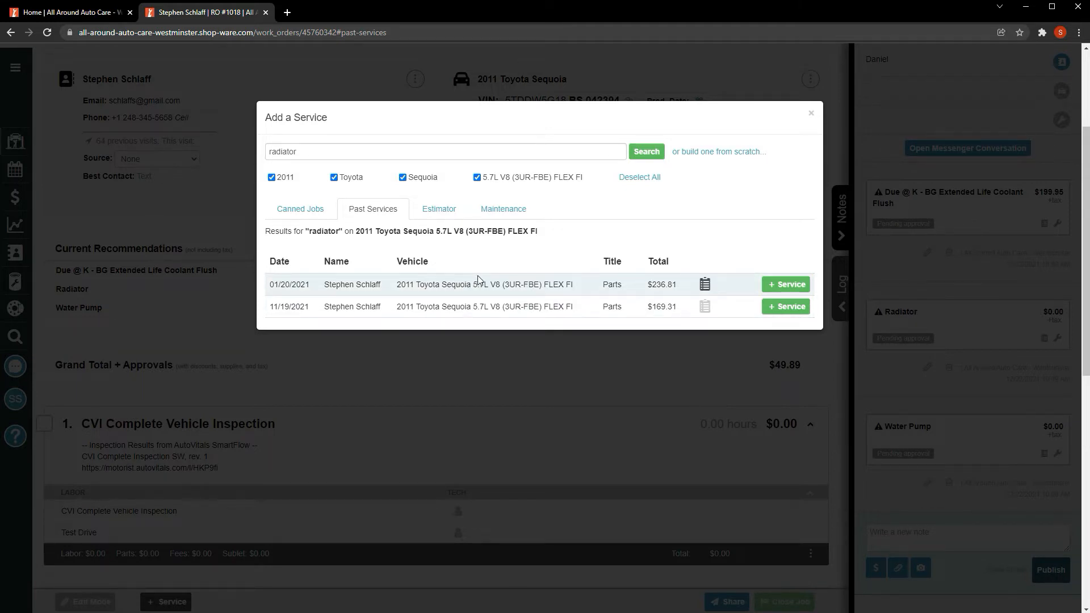
click(704, 284)
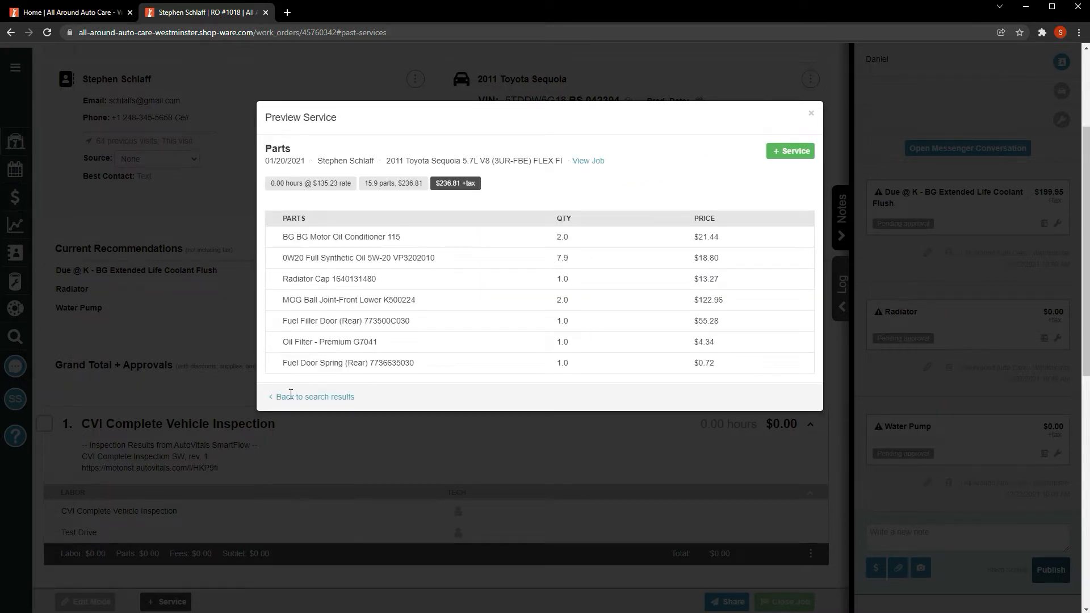
click(290, 396)
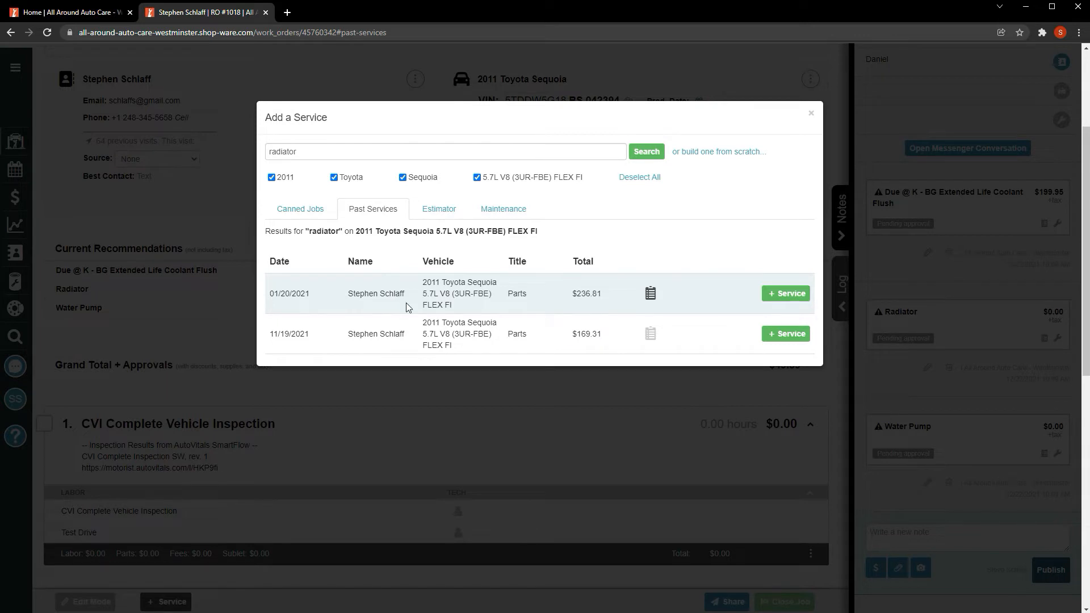
- Add the Estimator's Radiator R&R labor to the repair order, browsing the vendor radiators but leaving the part unselected
click(435, 217)
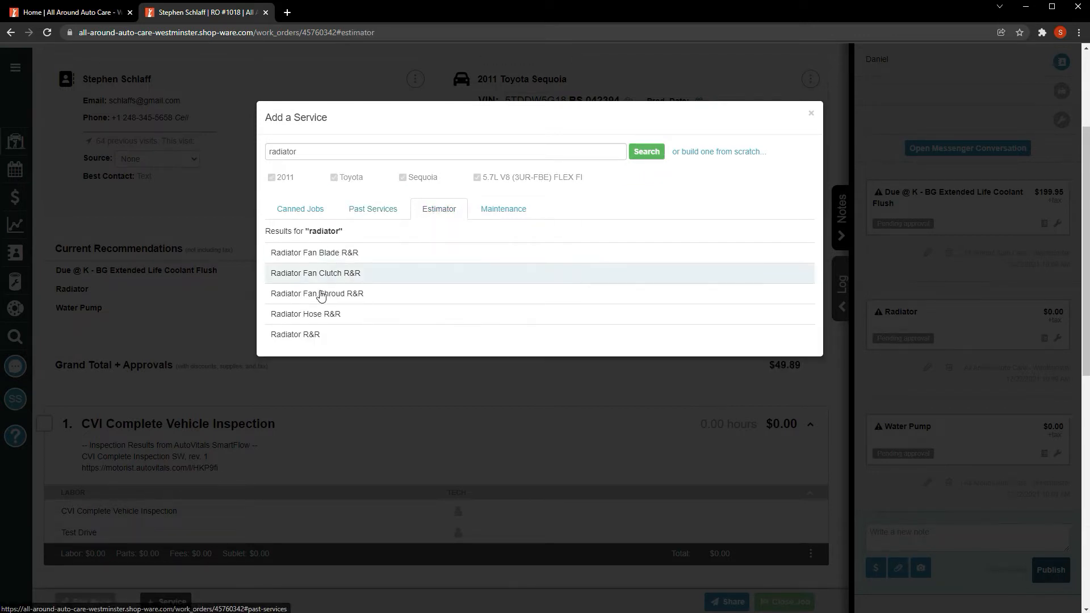
click(296, 335)
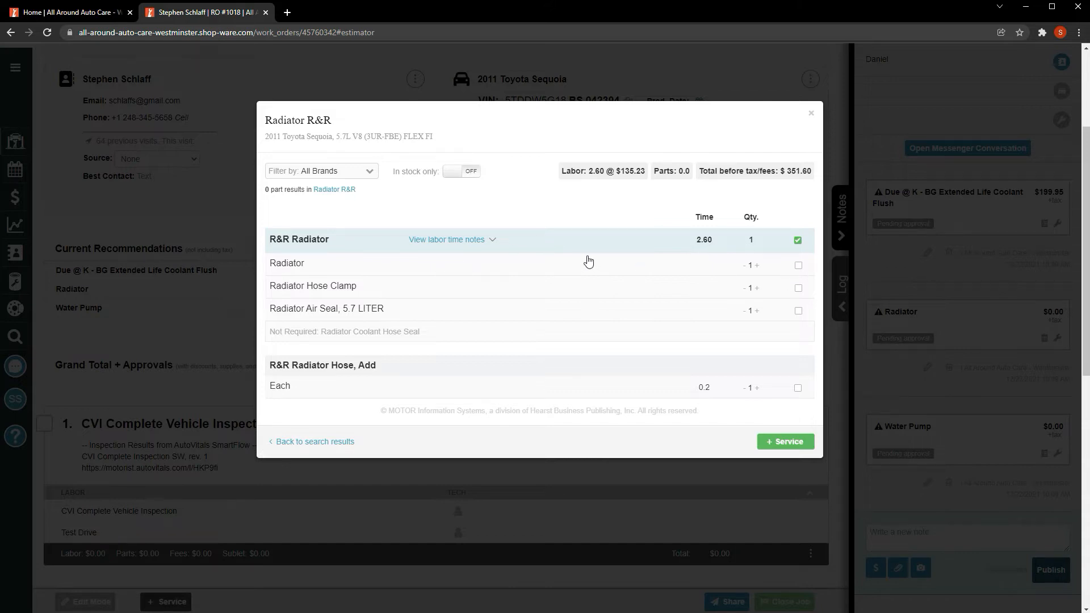
click(798, 265)
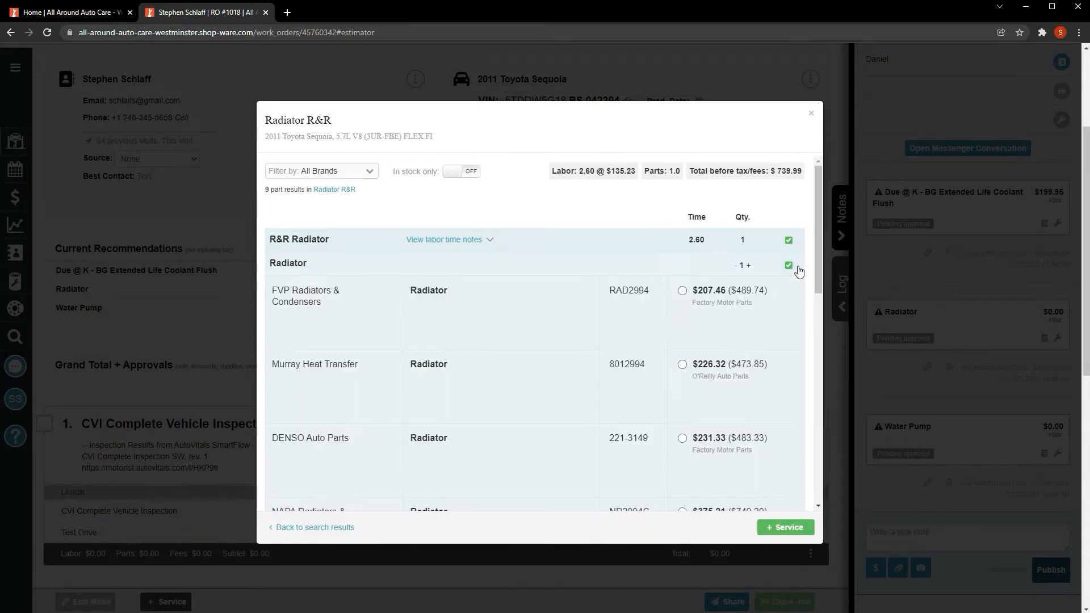
scroll(504, 318, down, 1)
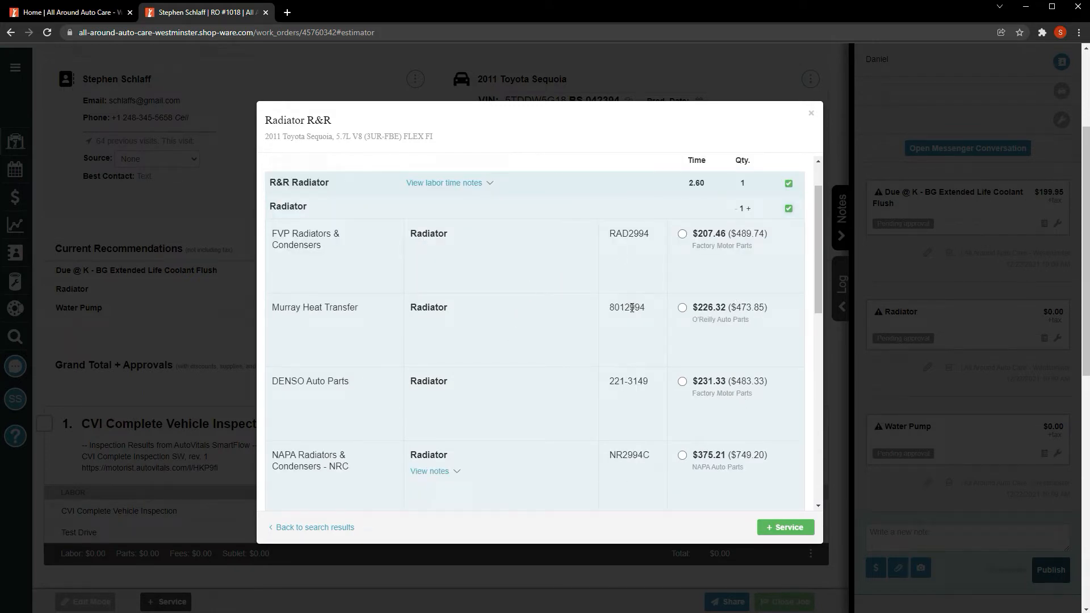
scroll(588, 343, down, 1)
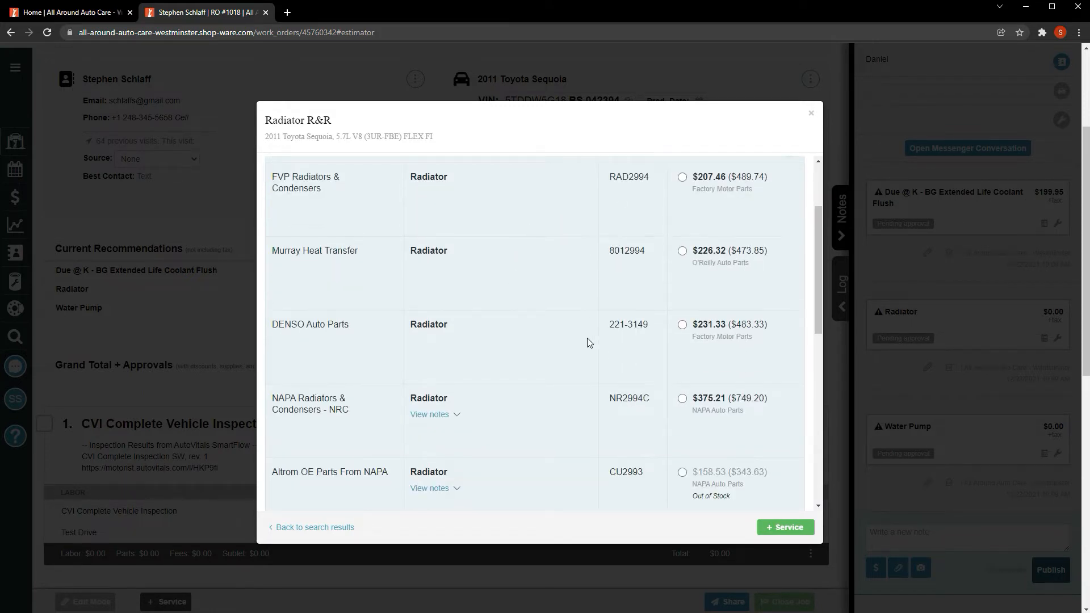
scroll(588, 341, down, 2)
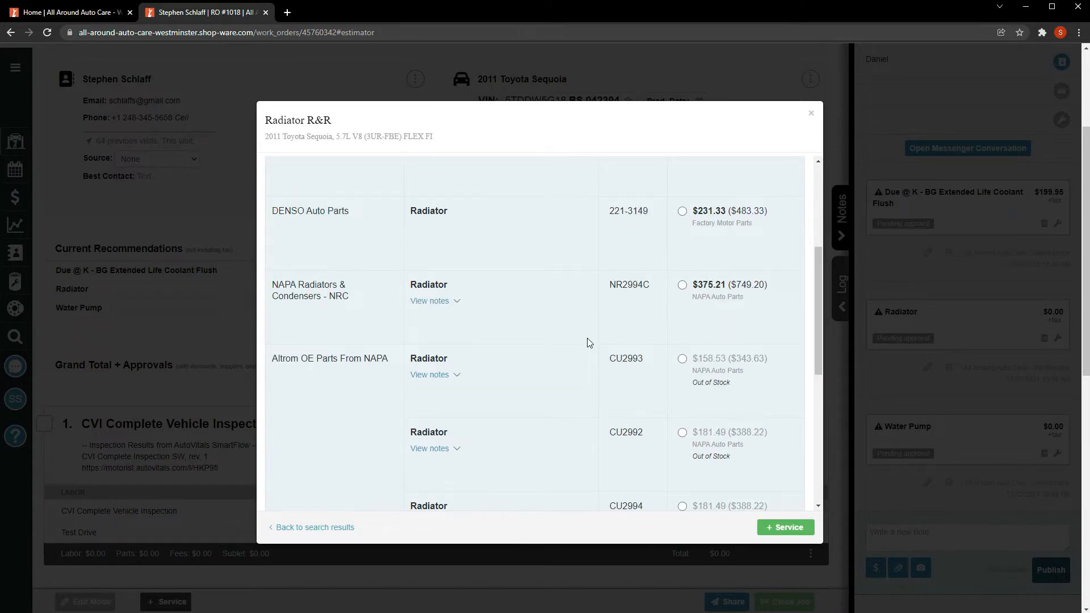
scroll(587, 338, up, 4)
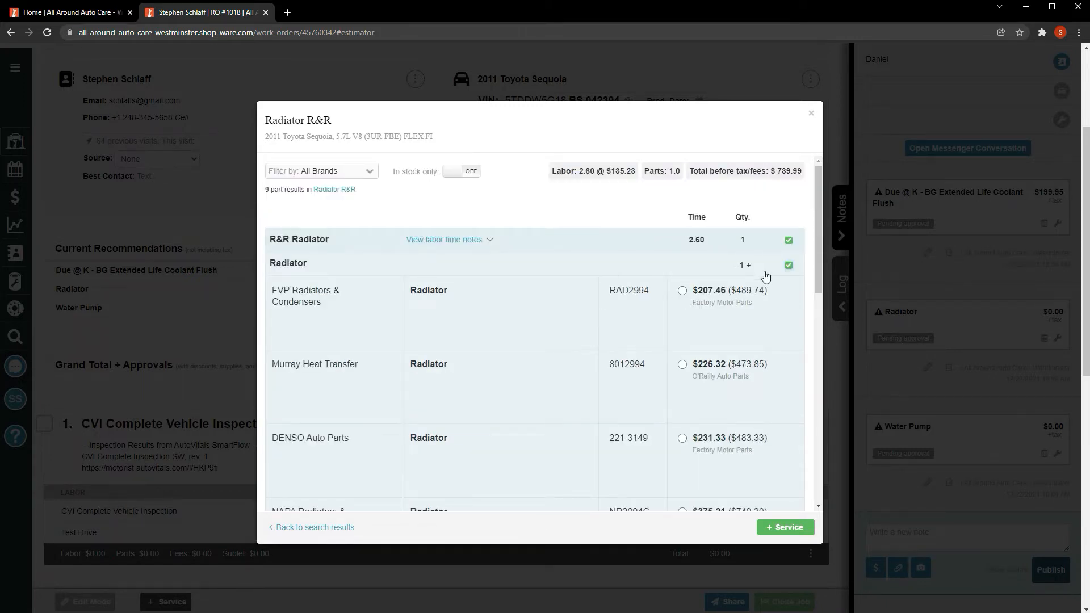
click(789, 266)
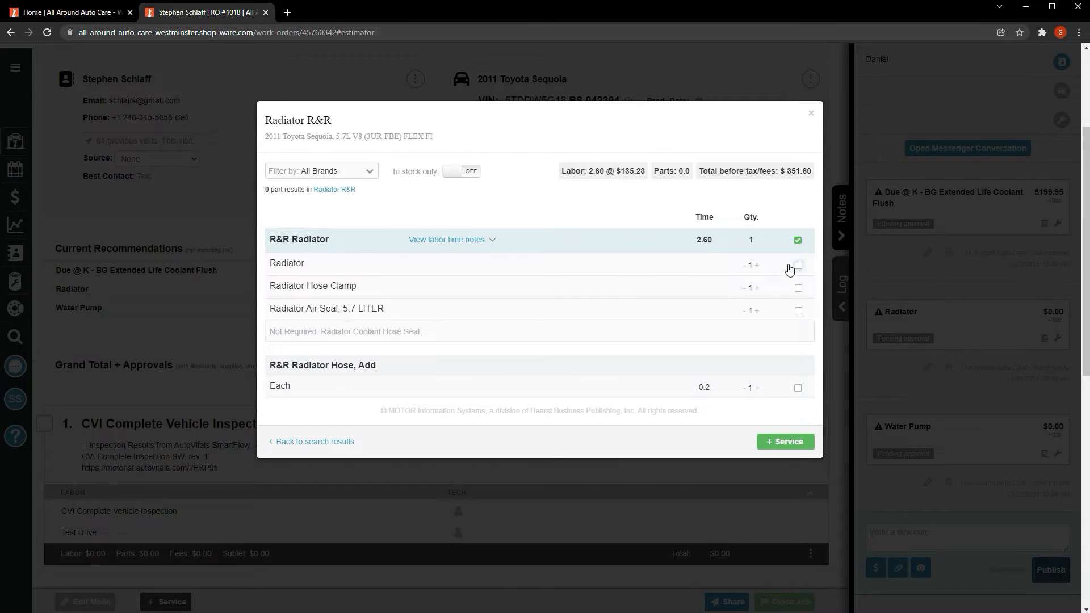
click(779, 443)
- Make the repair order editable and search the integrated parts vendors for "radiator" for the Remove & Replace Radiator service
scroll(307, 414, down, 10)
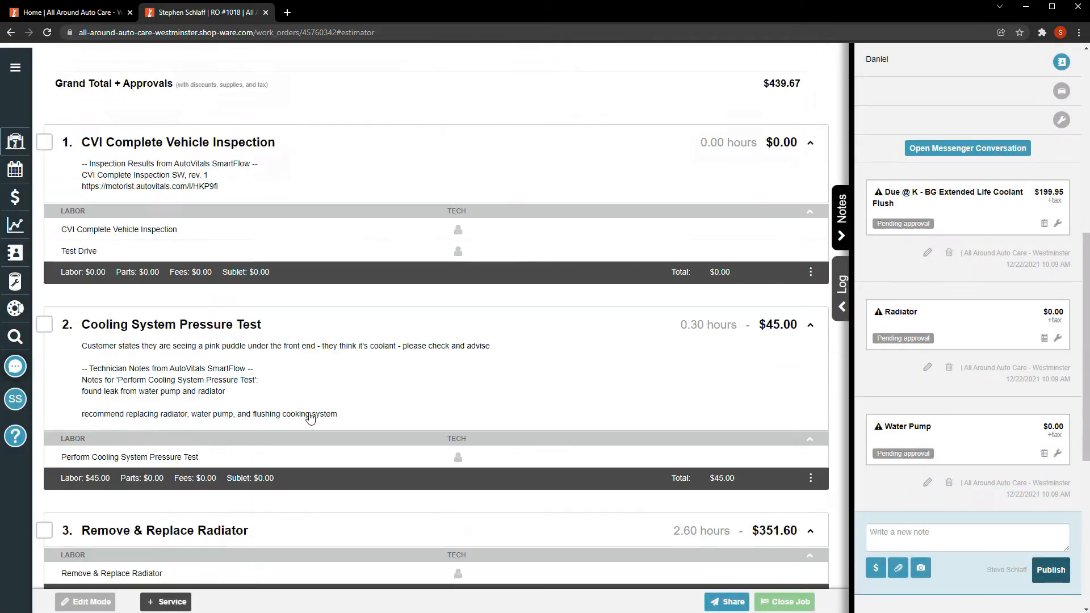
click(85, 601)
scroll(168, 516, down, 1)
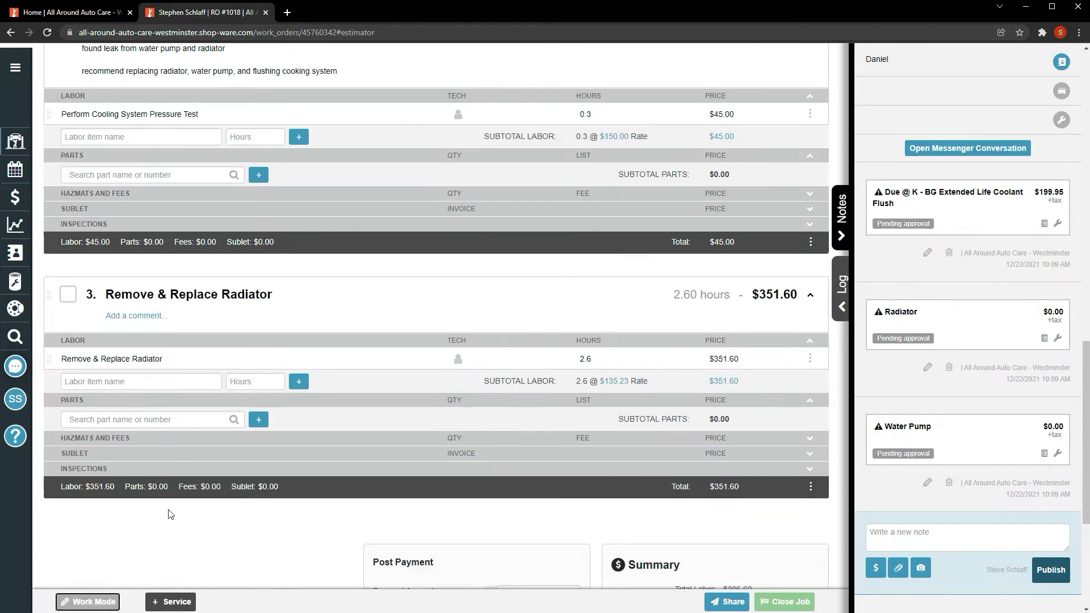
click(258, 420)
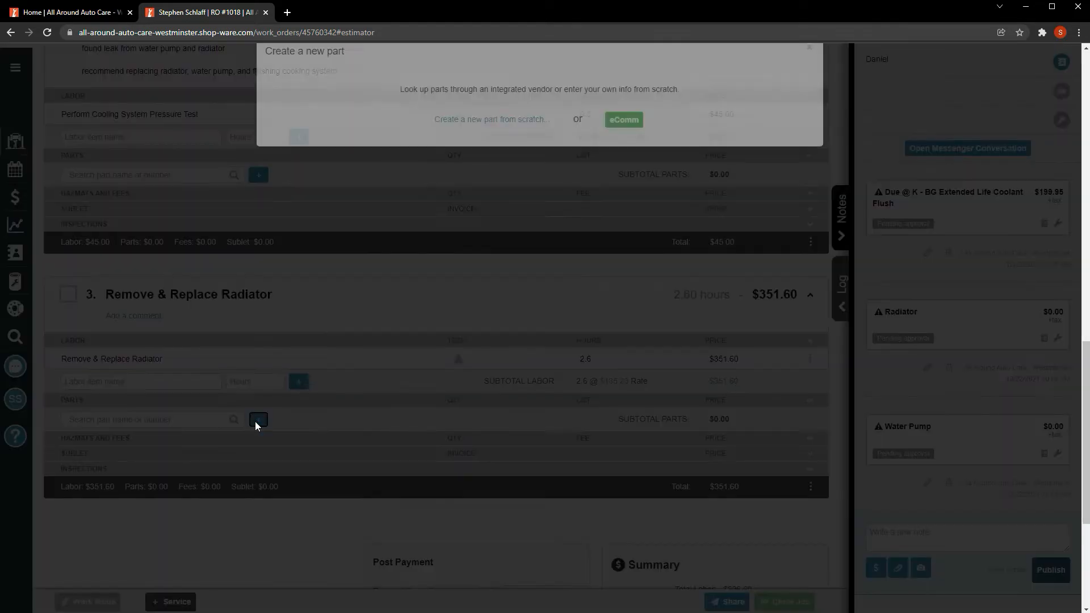
click(620, 188)
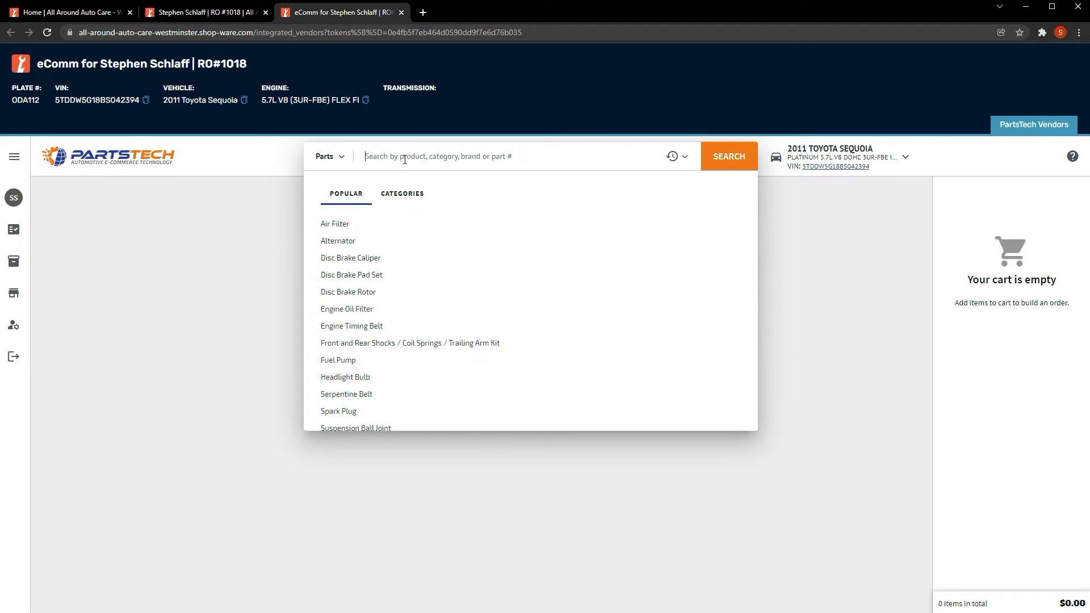
text(radiator)
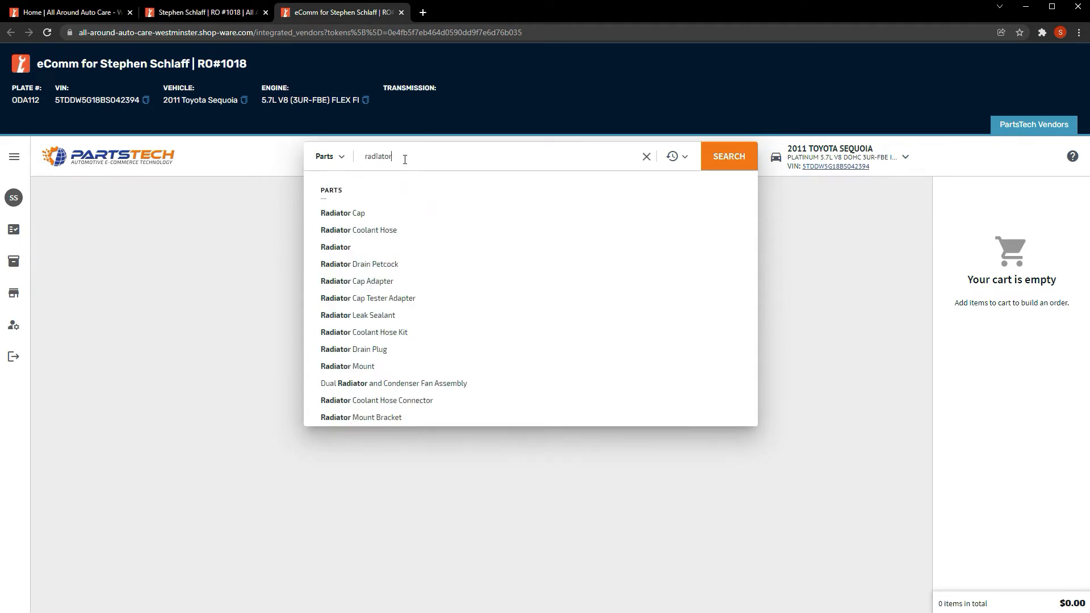
key(Return)
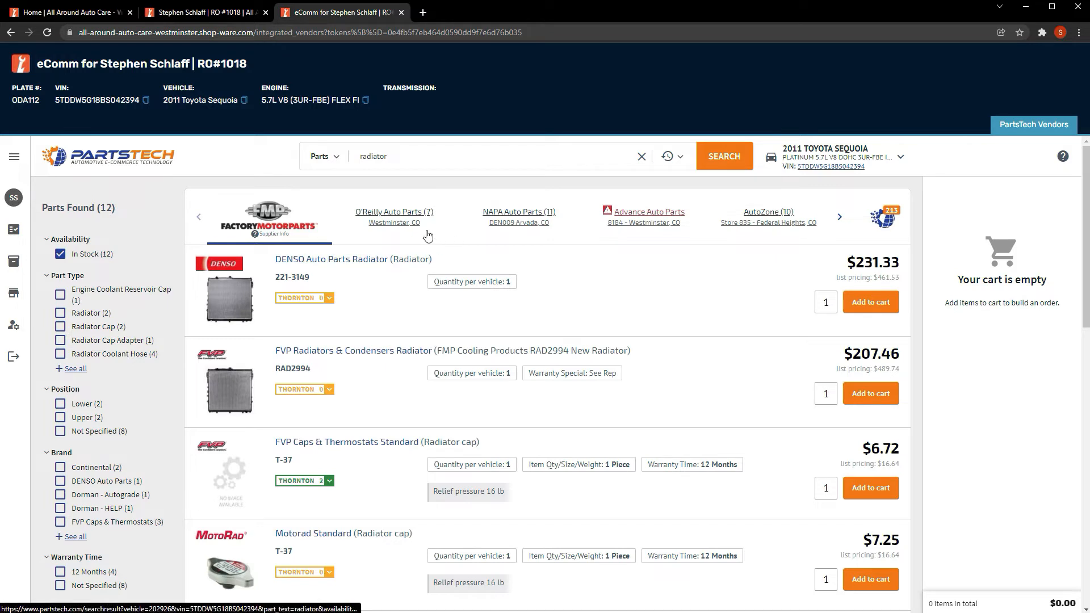
- Add the DENSO Auto Parts radiator 221-3149 from Factory Motor Parts to the cart and transfer it to the repair order
click(330, 299)
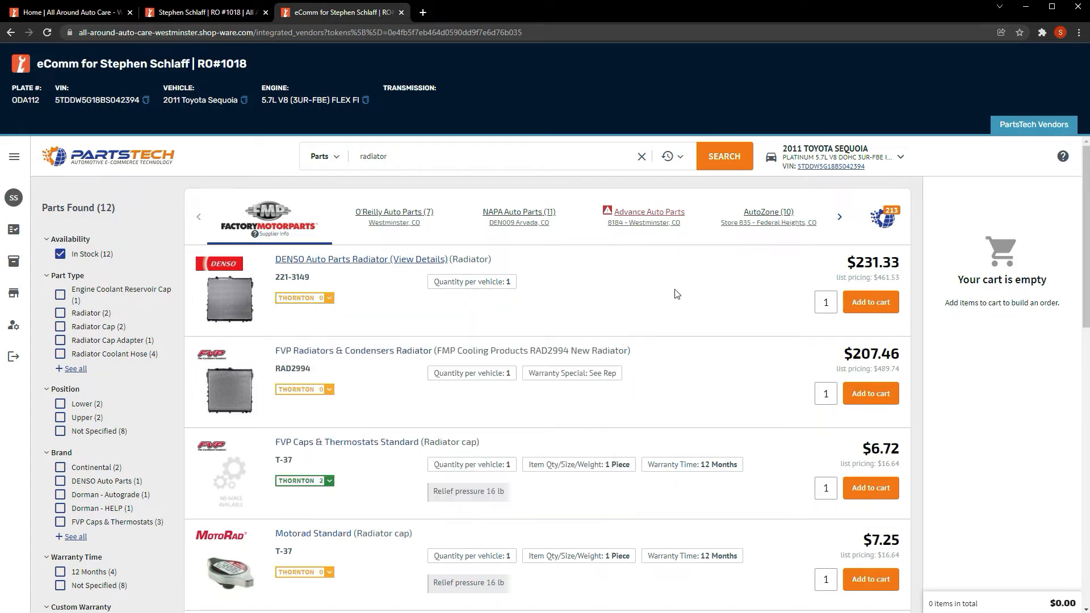
click(883, 302)
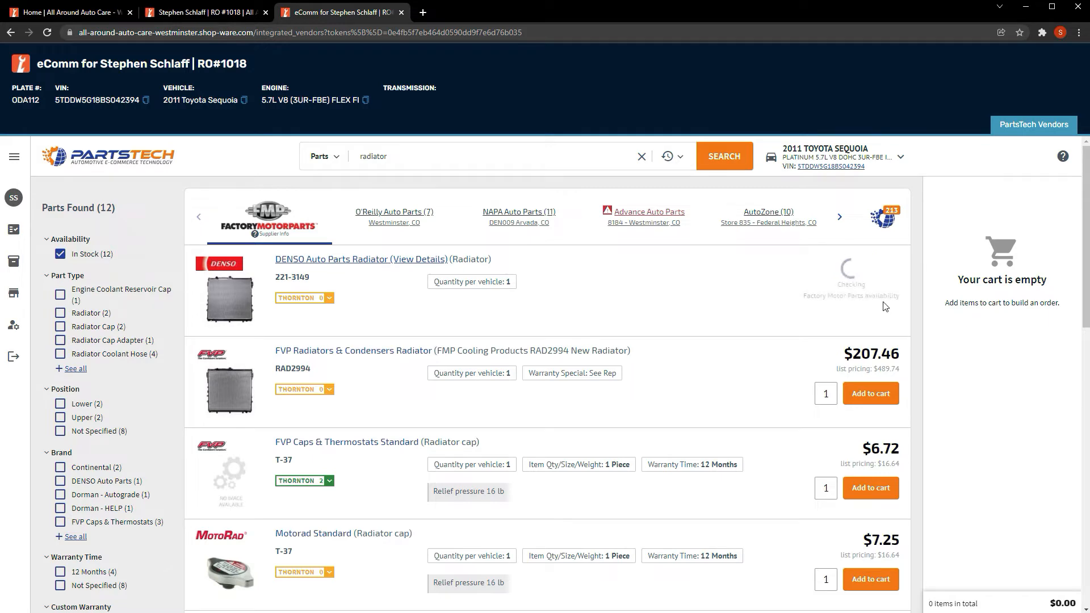
click(987, 566)
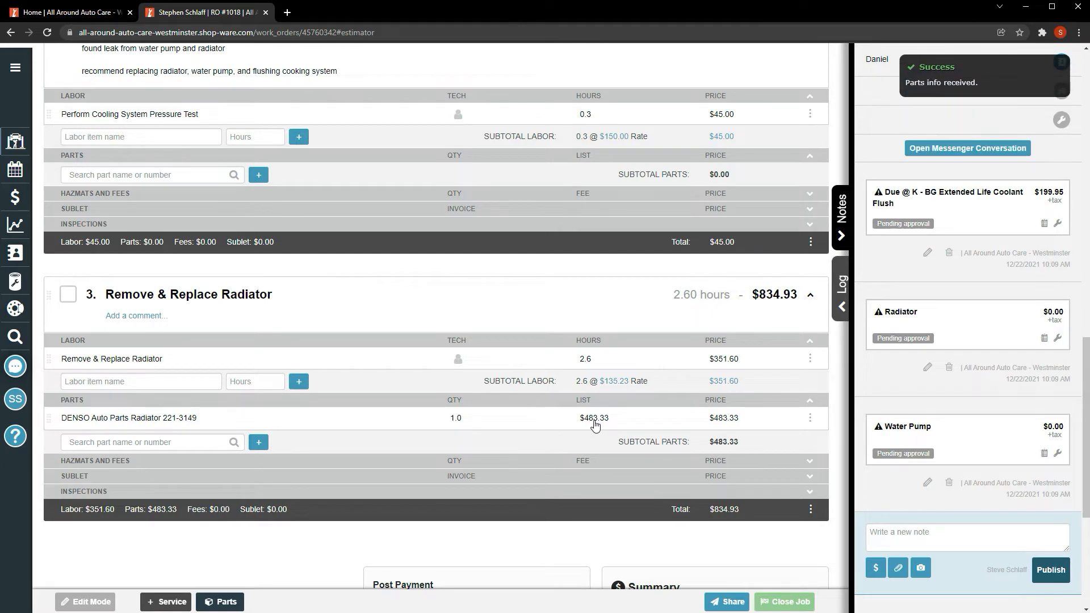
- Review the DENSO radiator's list price, cost and markup in its part details, saving the part without changing any values
click(600, 423)
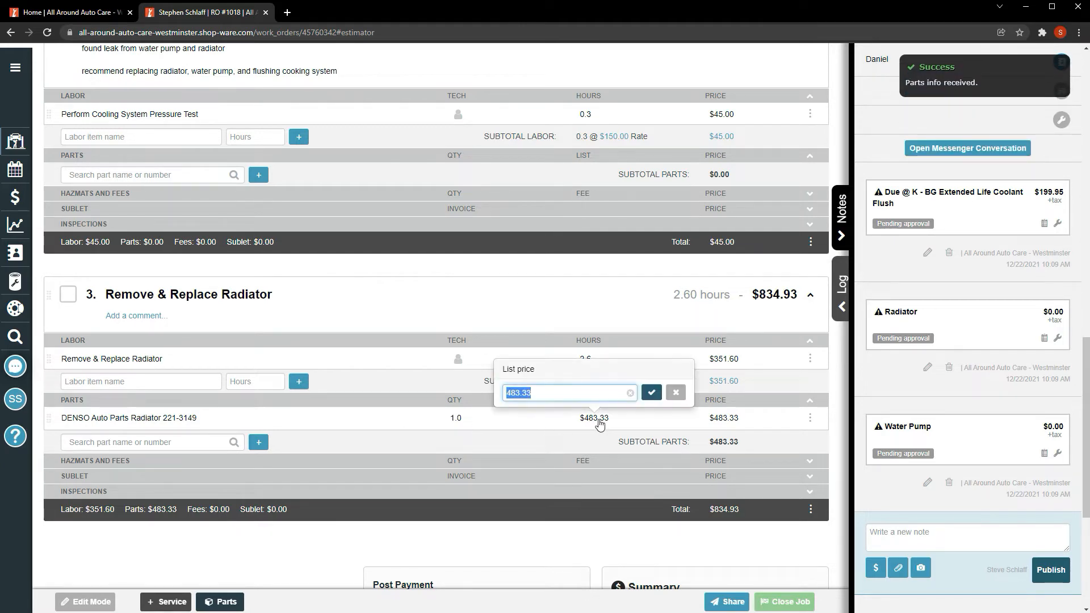
click(382, 429)
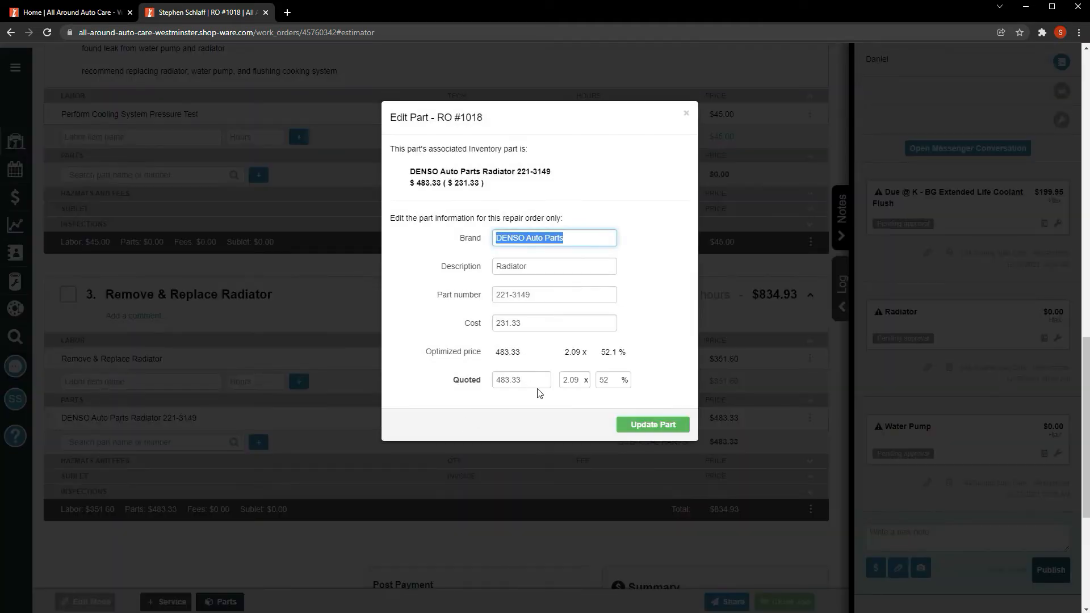
click(687, 111)
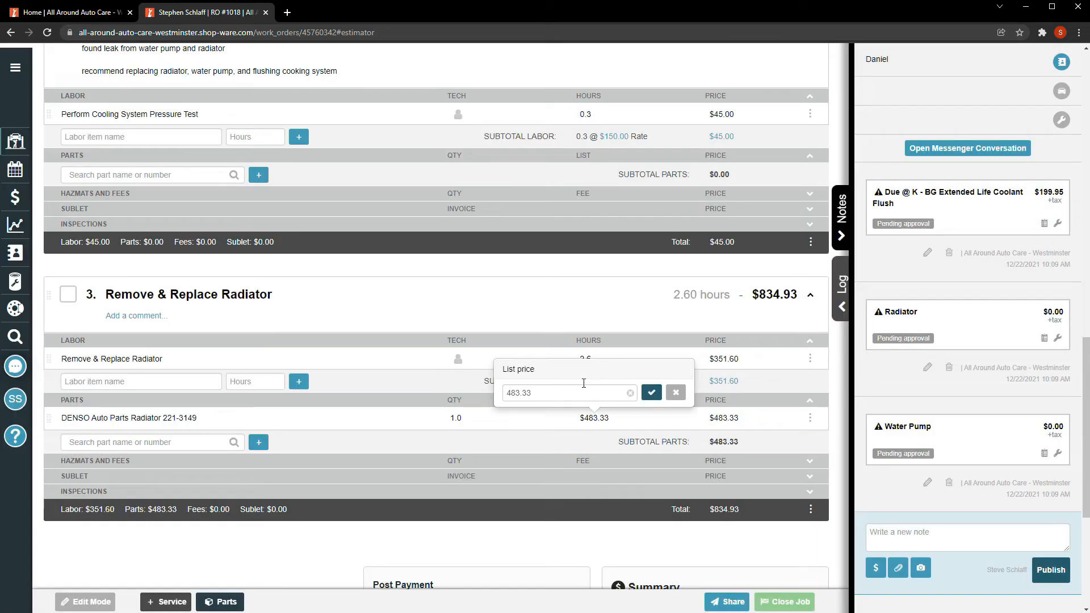
click(151, 424)
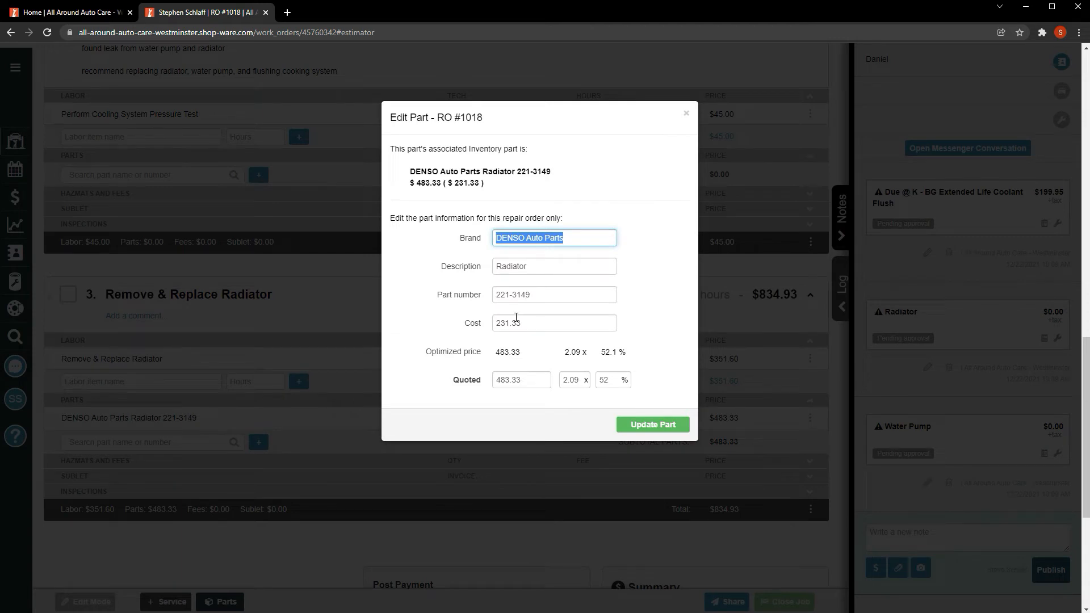
click(640, 425)
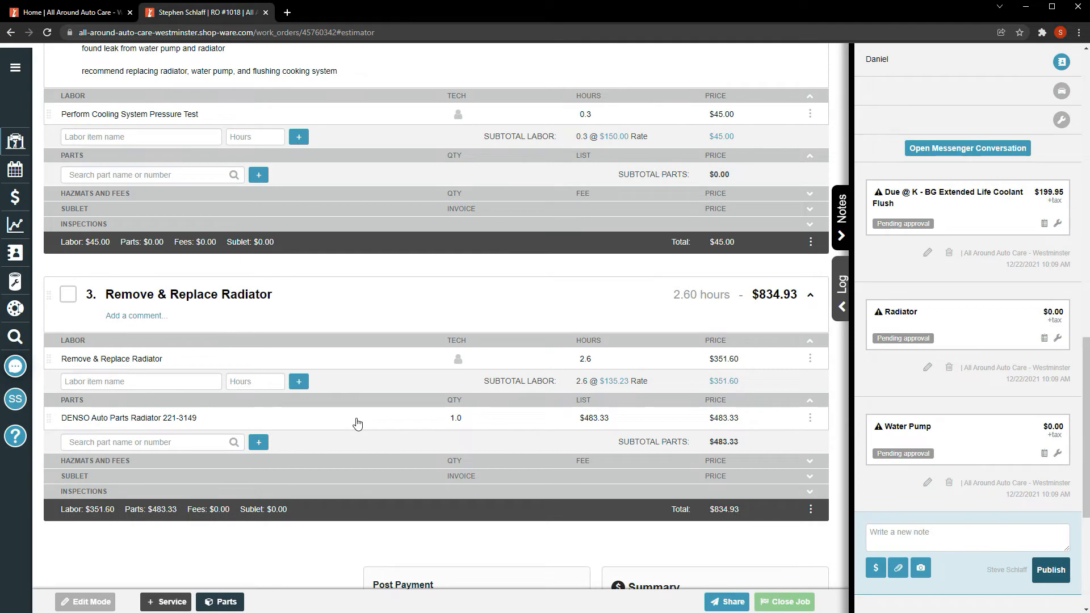
- Search the services to add for "water pump", turn off the Toyota filter, and look through the matching past services
scroll(357, 423, up, 15)
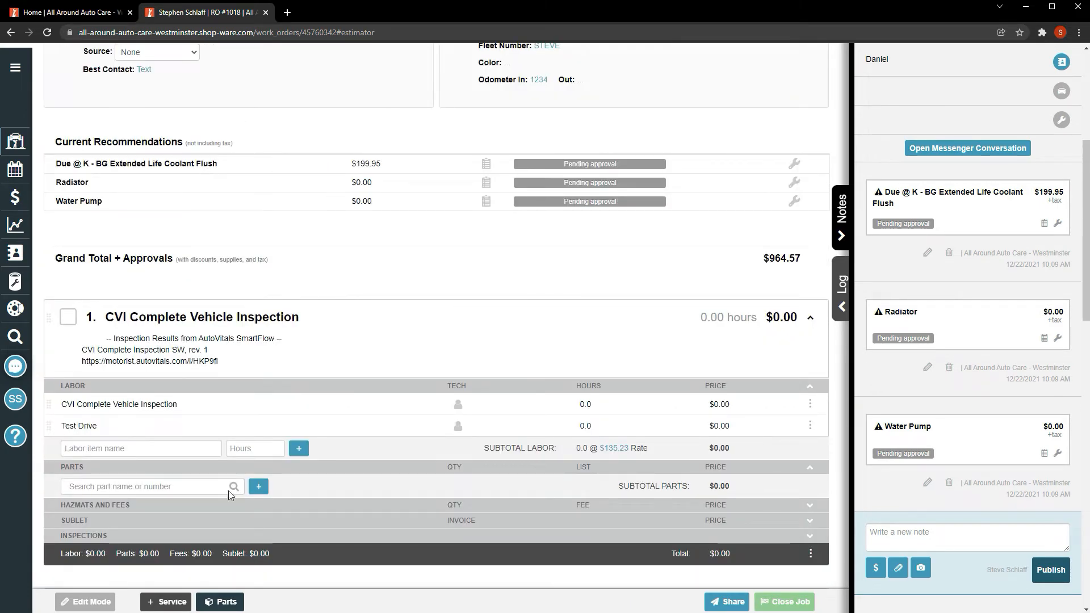
click(162, 605)
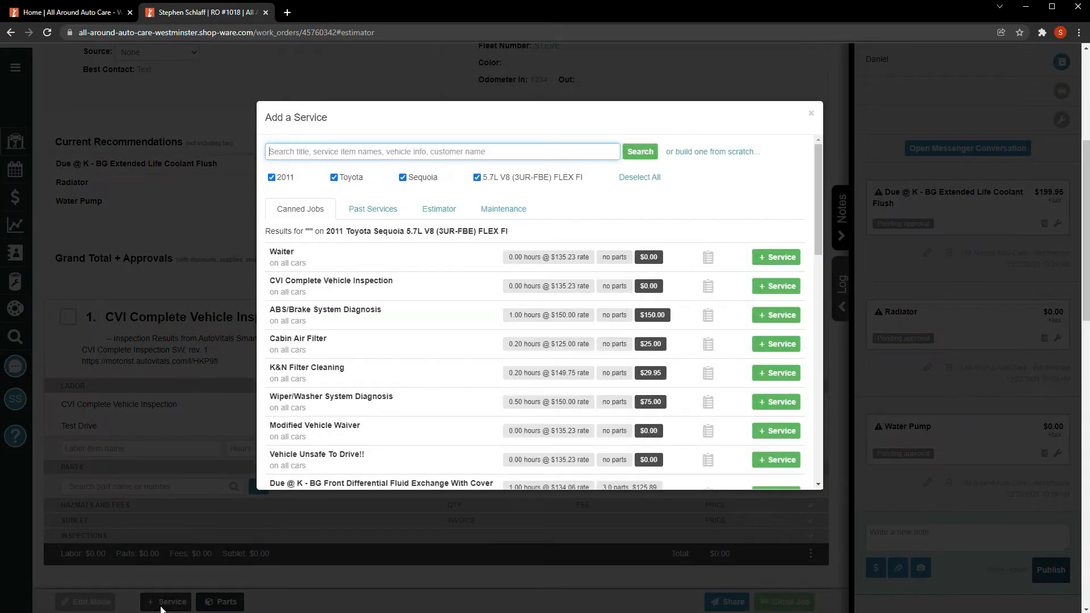
text(water pump)
key(Return)
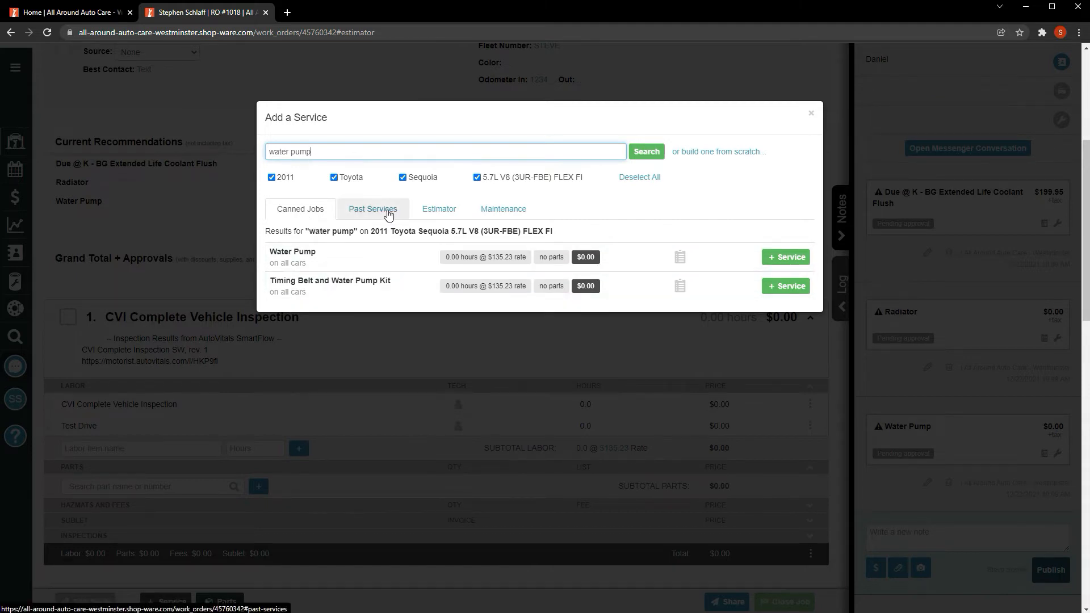
click(333, 177)
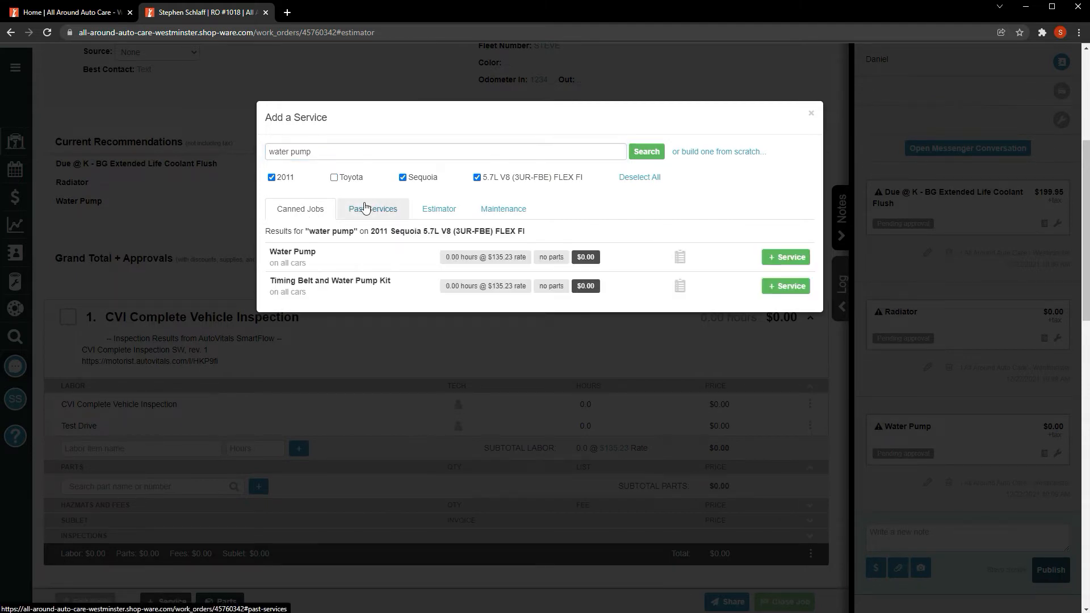
click(363, 206)
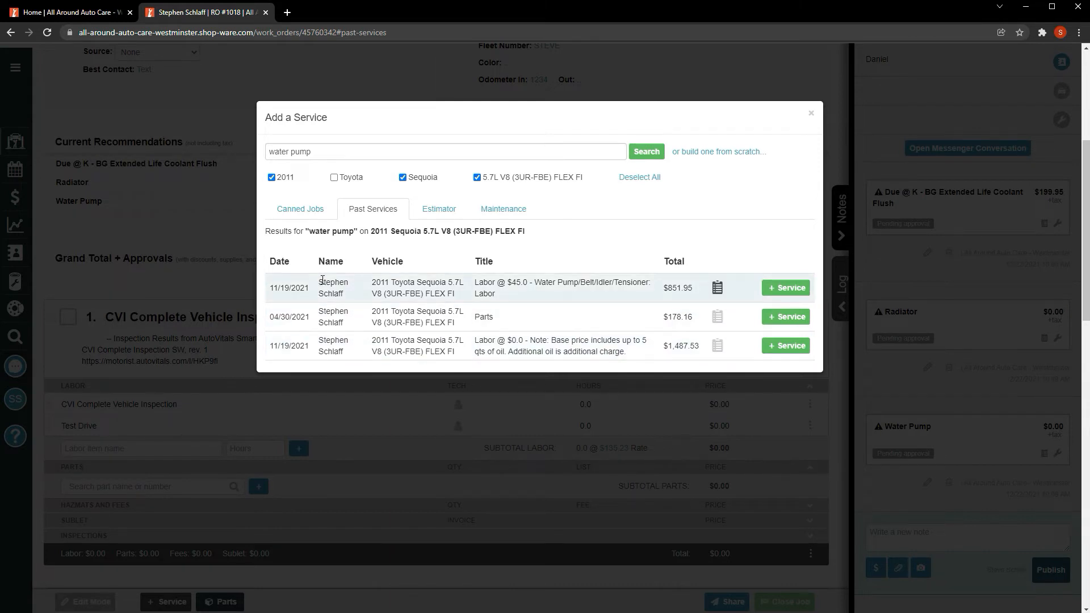
- Add the Estimator's Water Pump Assembly R&R labor to the repair order, browsing the vendor gasket options but leaving all parts unselected
click(439, 213)
click(348, 253)
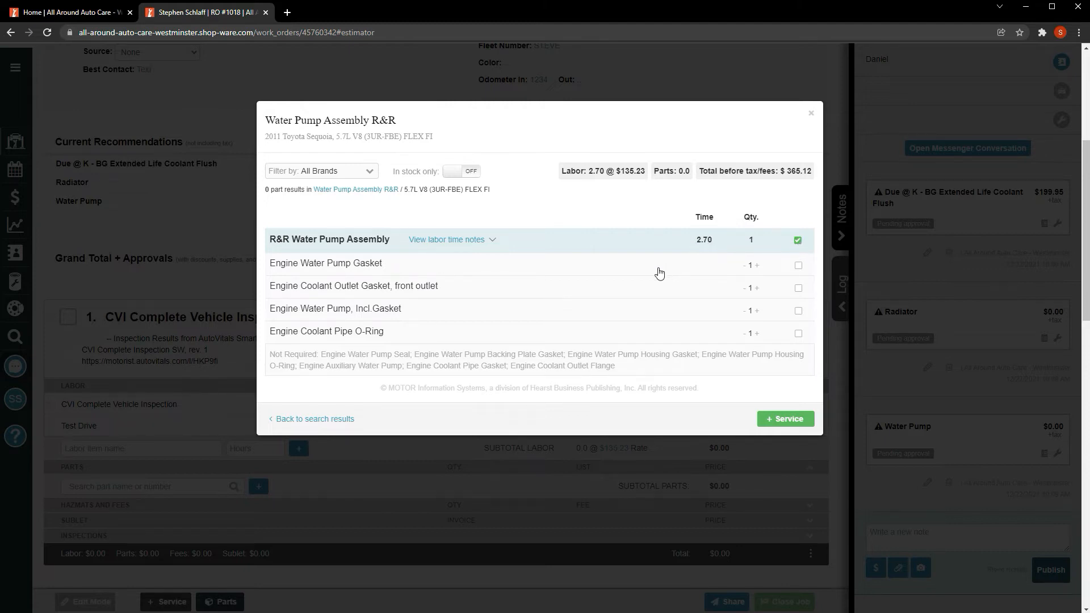
click(798, 265)
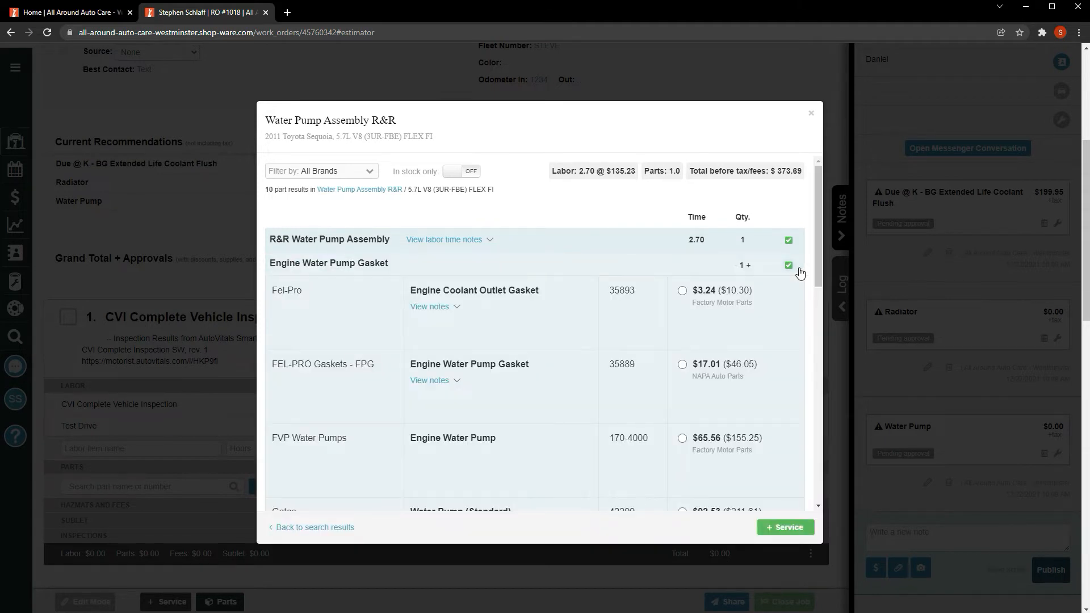
scroll(596, 381, down, 3)
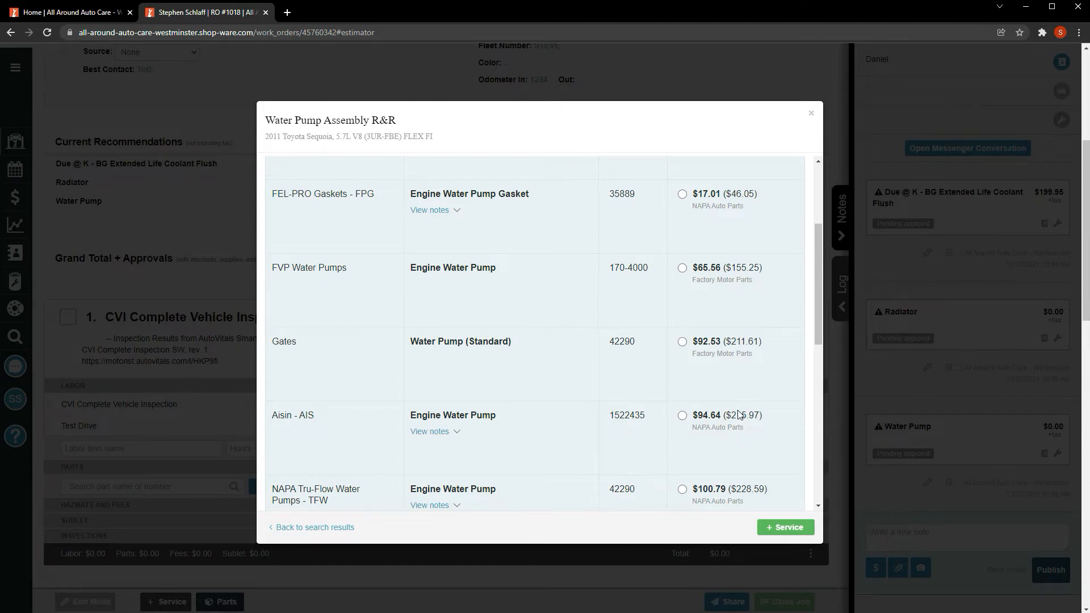
scroll(738, 415, up, 3)
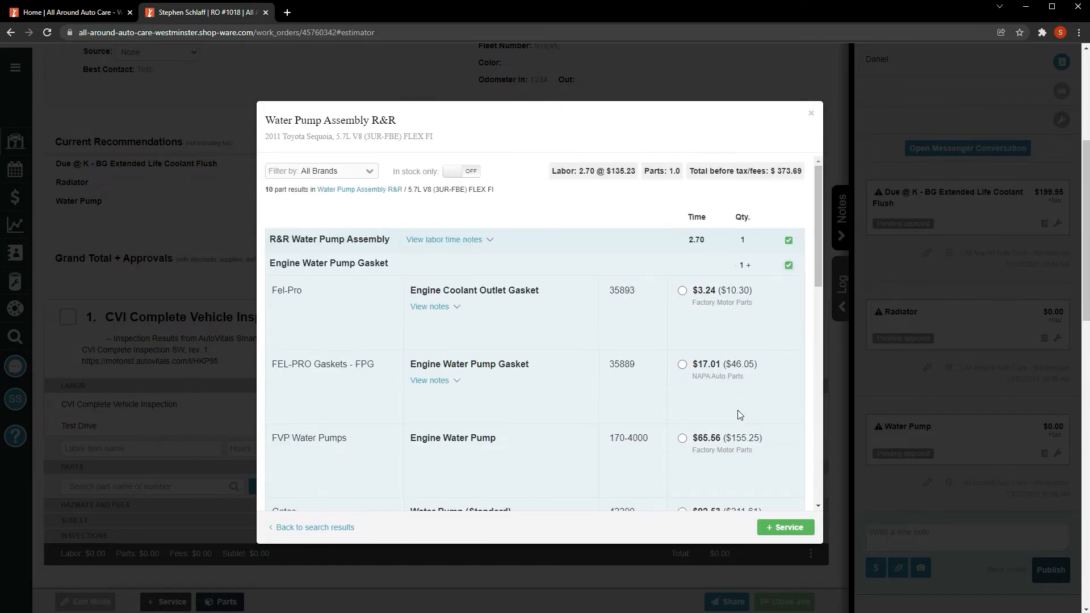
click(789, 266)
click(783, 421)
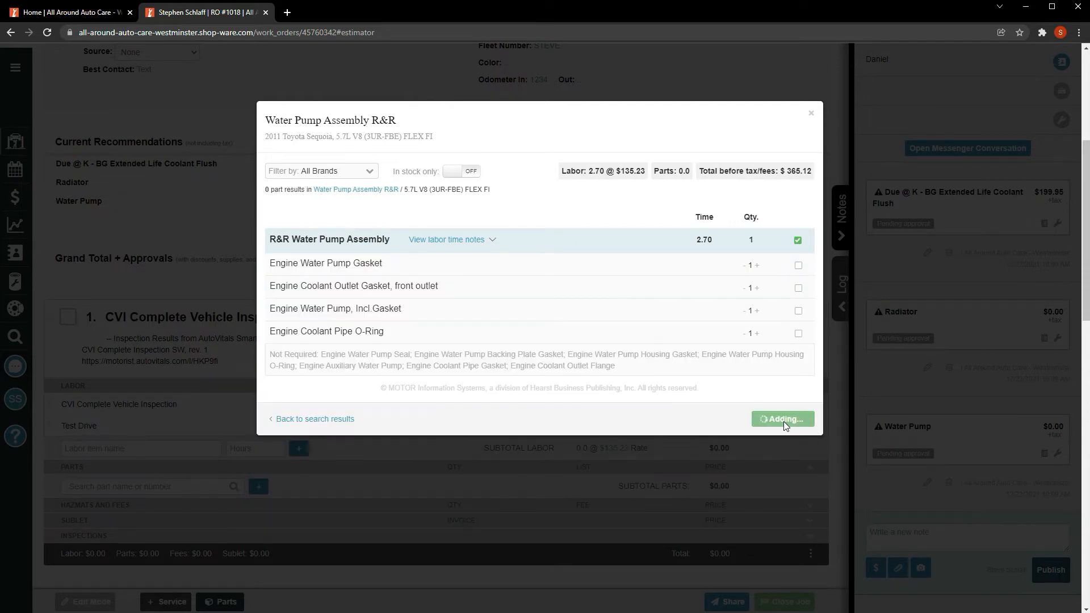
- Search the integrated parts vendors for "water pump" for the Remove & Replace Water Pump Assembly service
scroll(282, 452, down, 15)
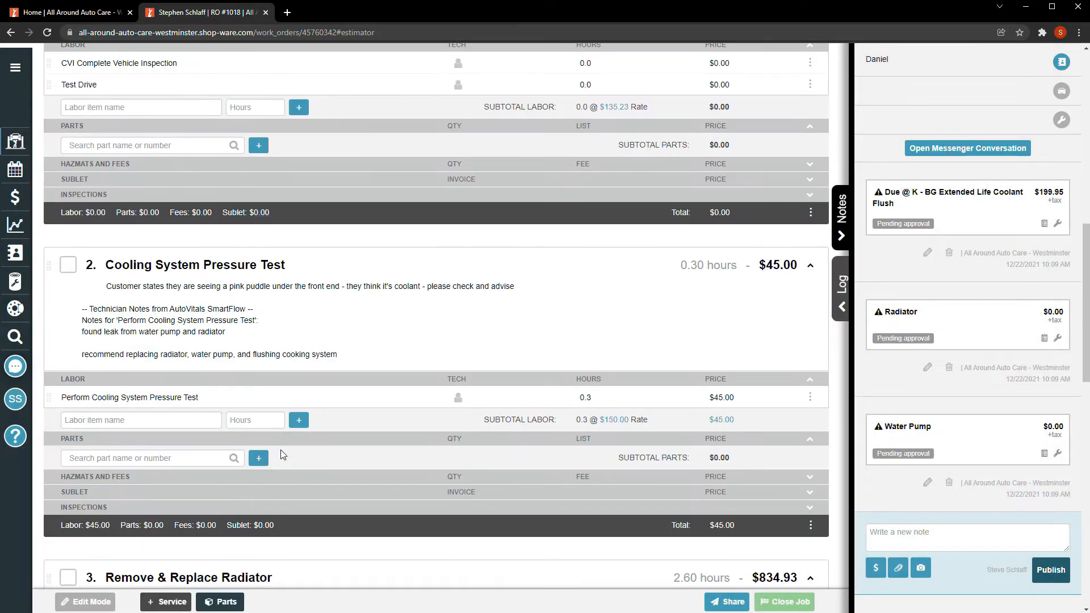
scroll(282, 450, down, 1)
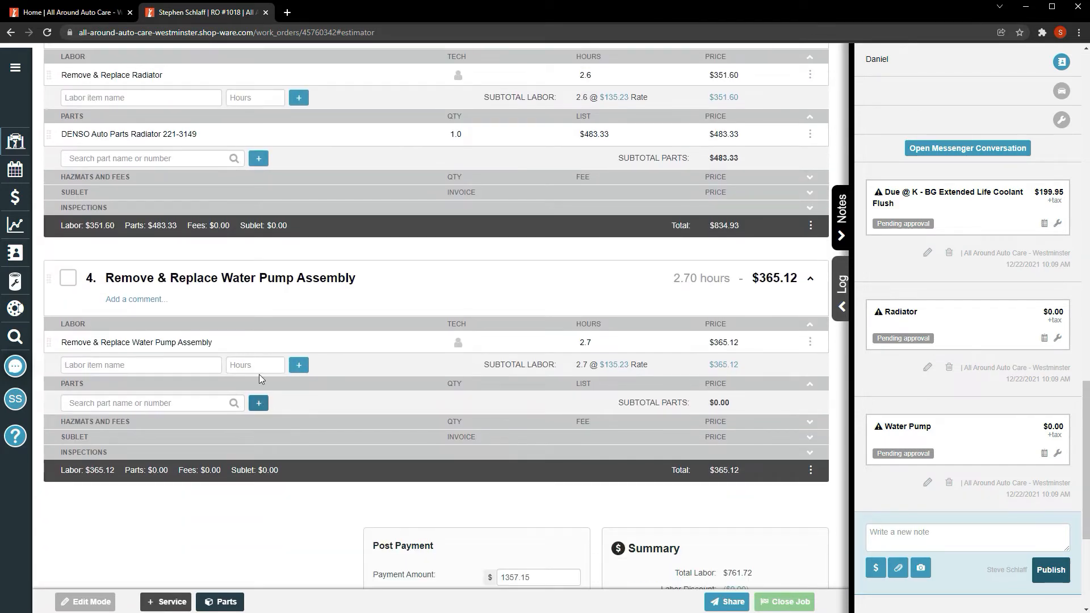
click(259, 404)
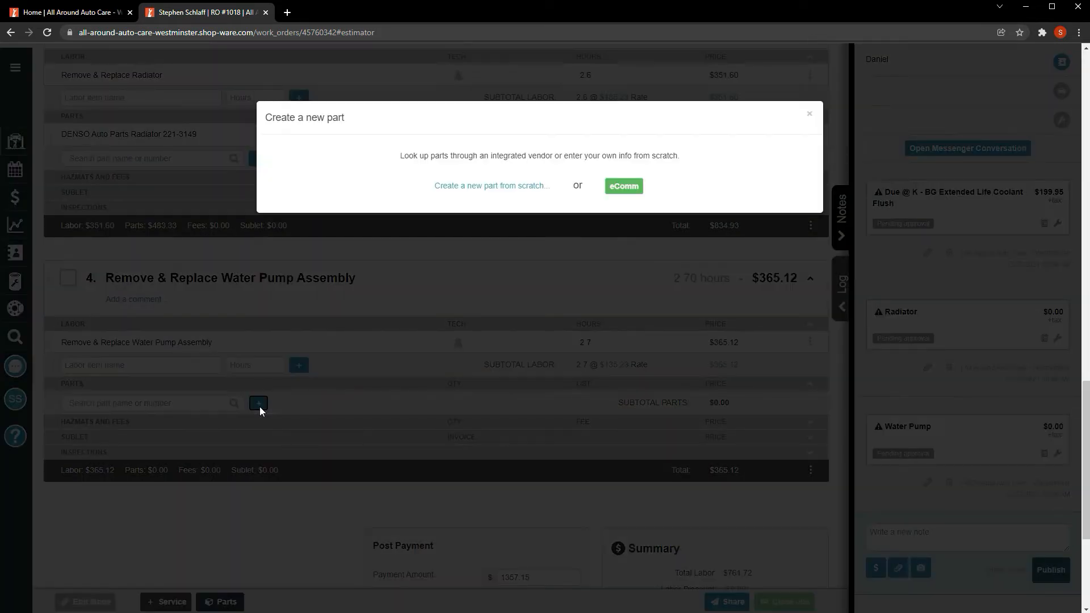
click(626, 192)
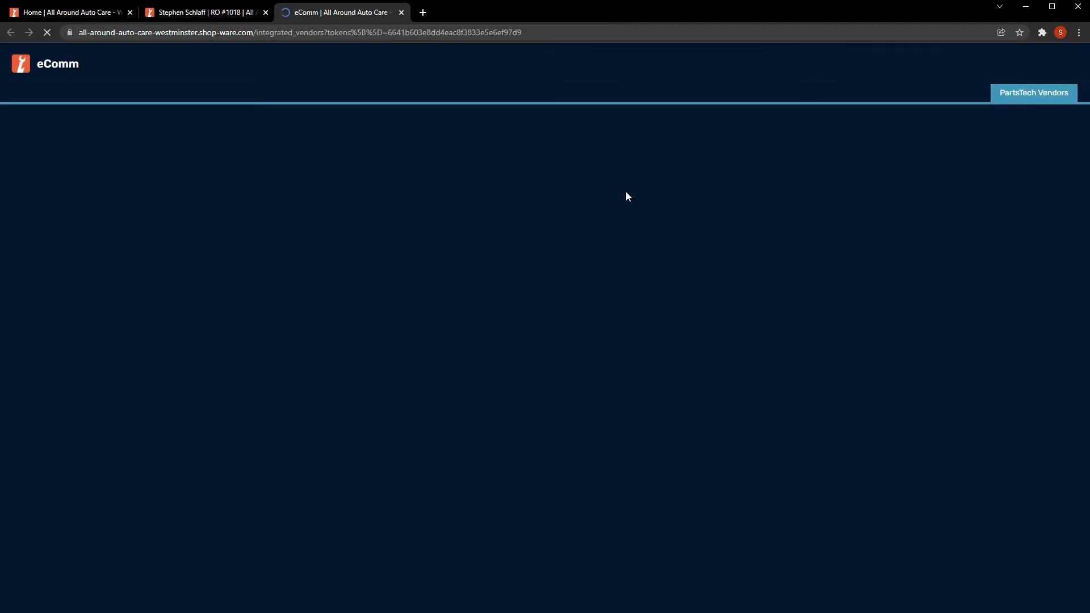
text(water pump)
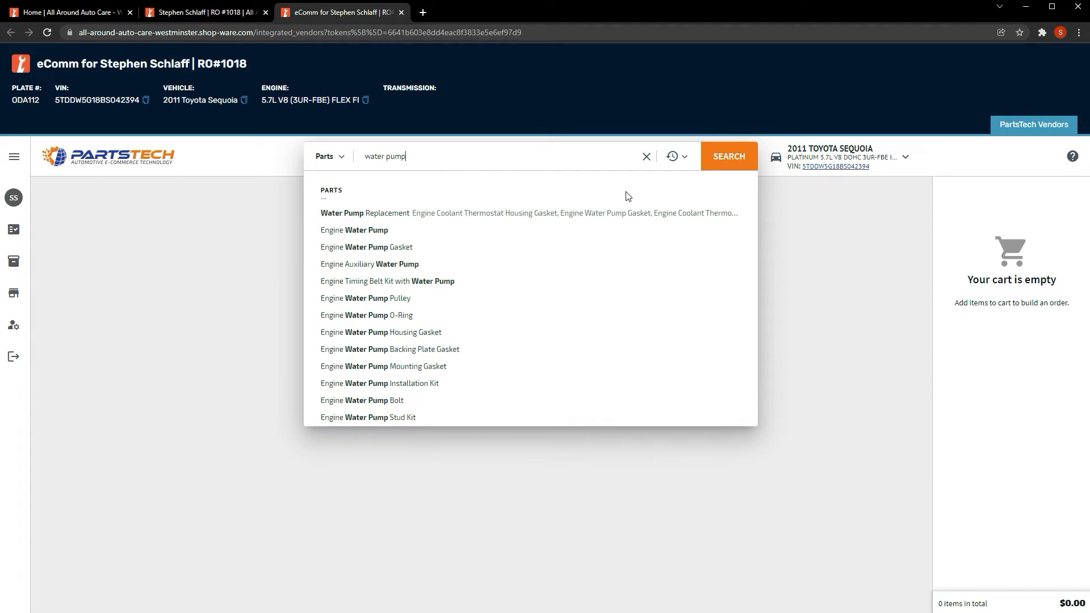
key(Return)
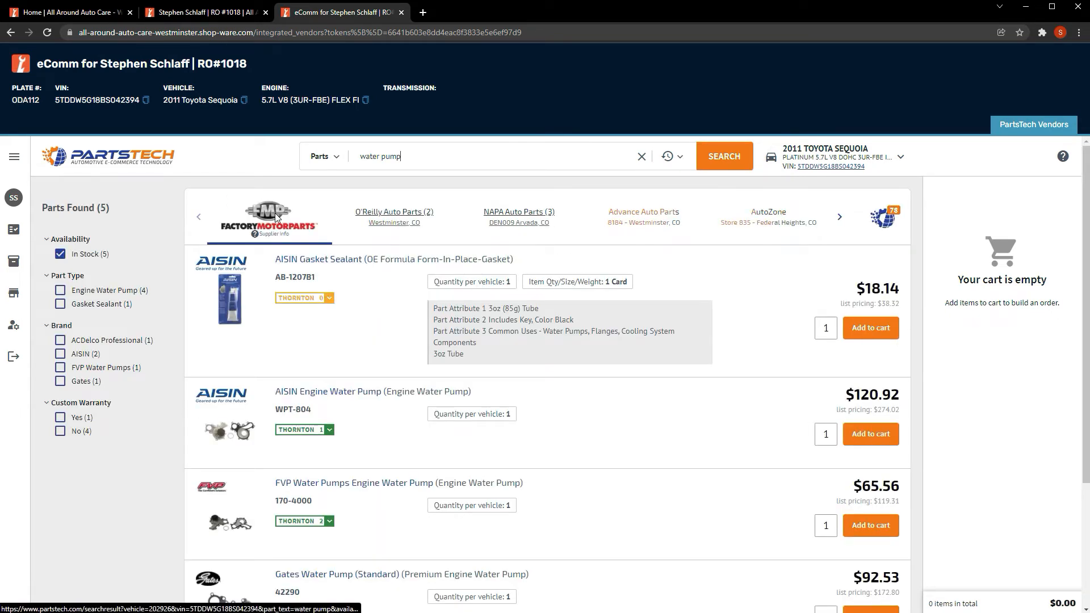
- Filter to AISIN, transfer the Factory Motor Parts water pump WPT-804 to the repair order, and review its cost and quoted price
click(61, 354)
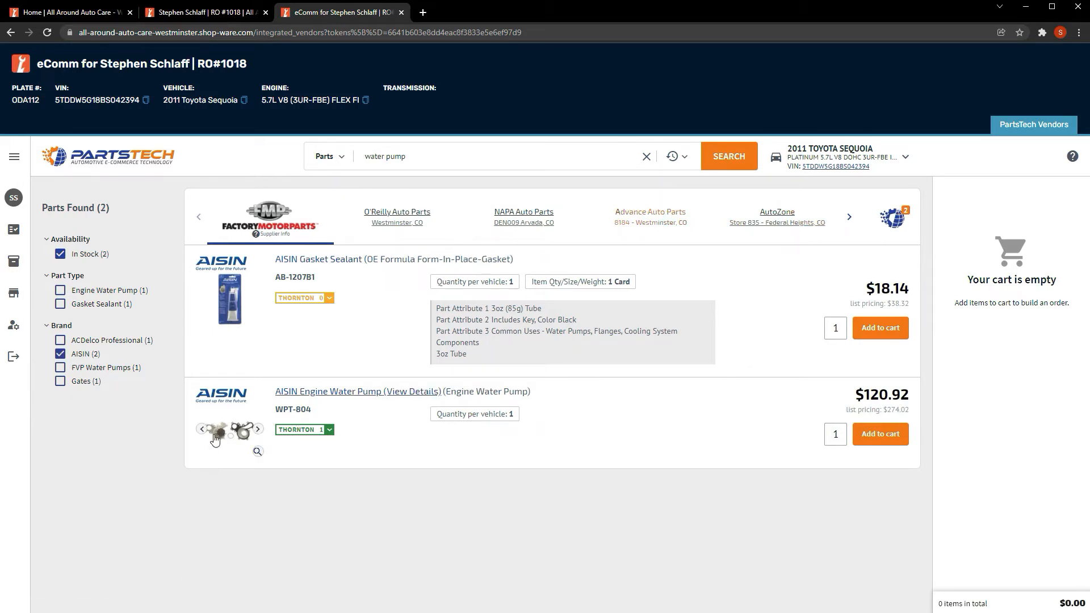
click(895, 437)
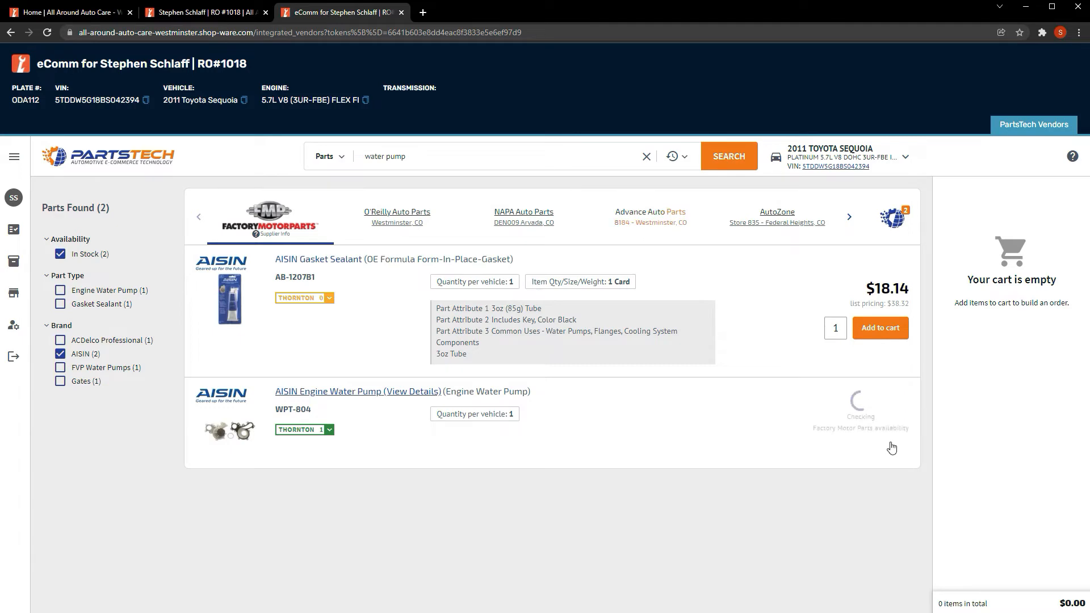
click(1001, 576)
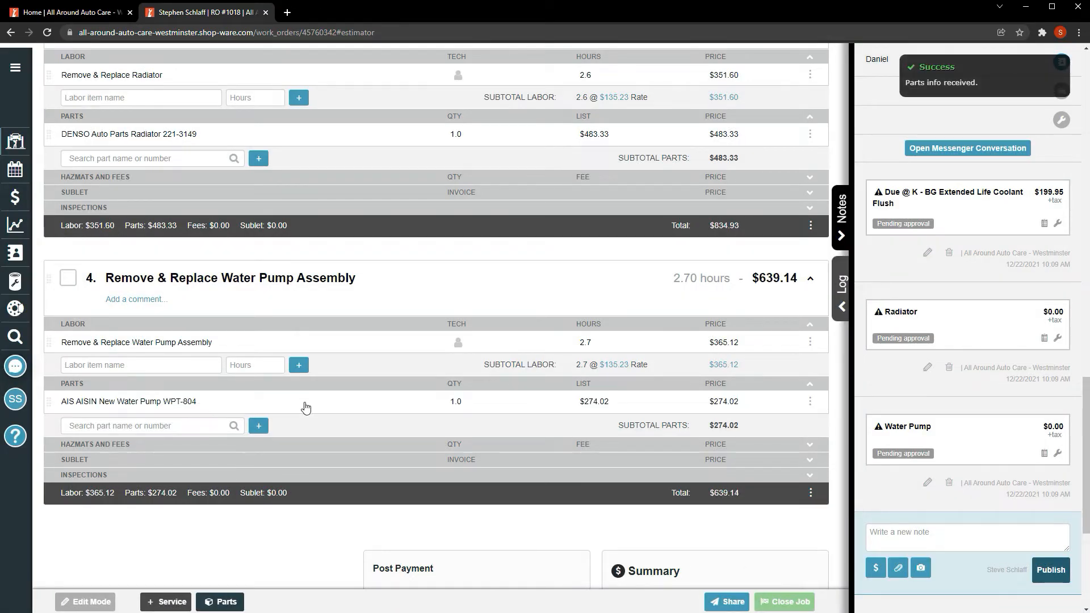
click(161, 402)
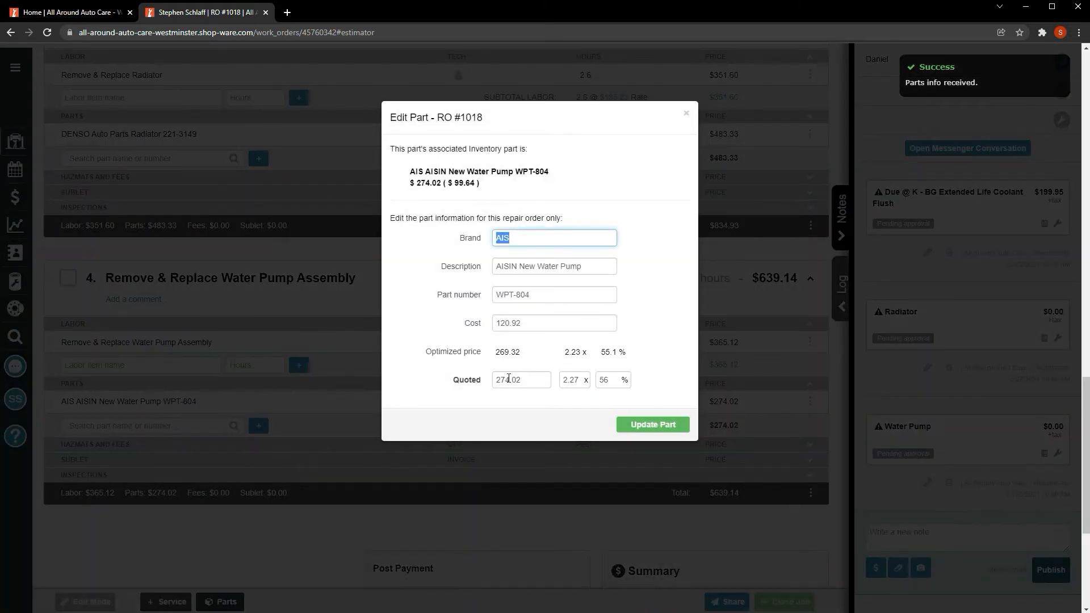
click(686, 116)
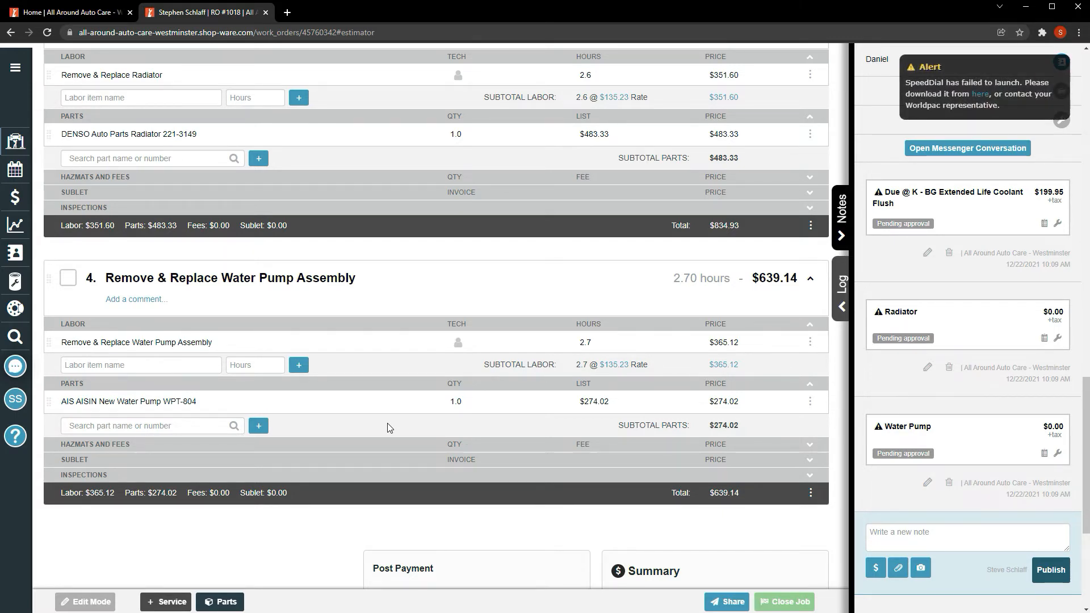
- Delete the unpriced Radiator and Water Pump entries from the current recommendations
scroll(387, 424, up, 15)
scroll(387, 423, up, 5)
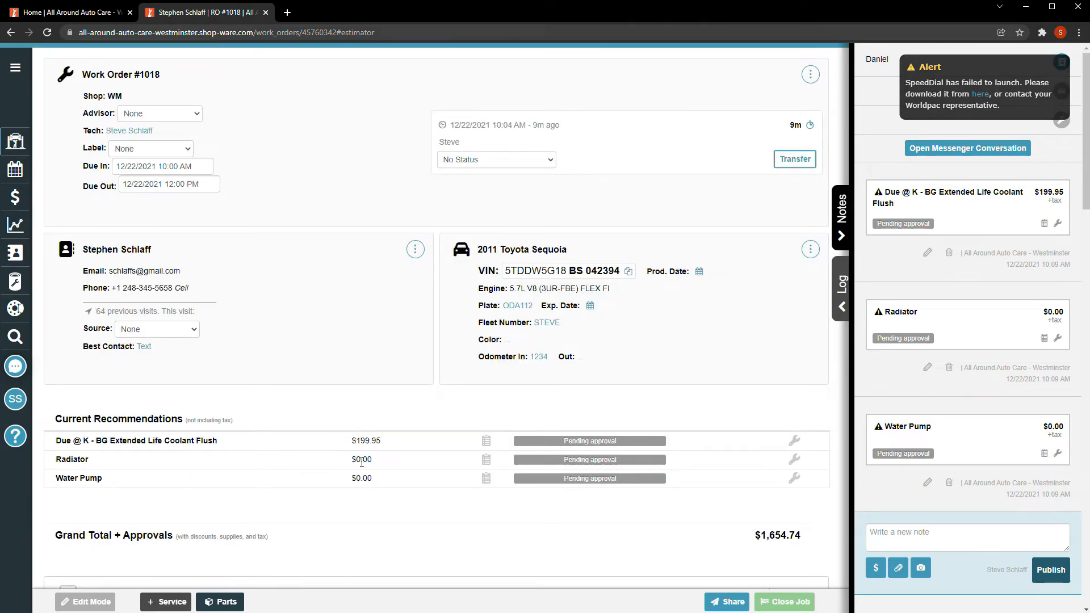
click(794, 461)
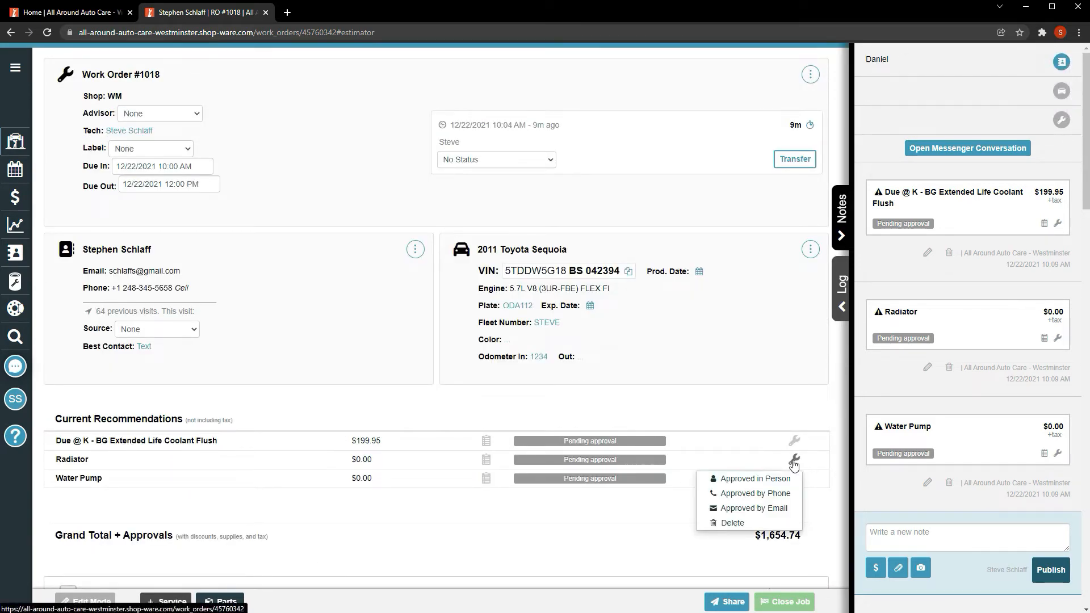
click(729, 523)
click(664, 146)
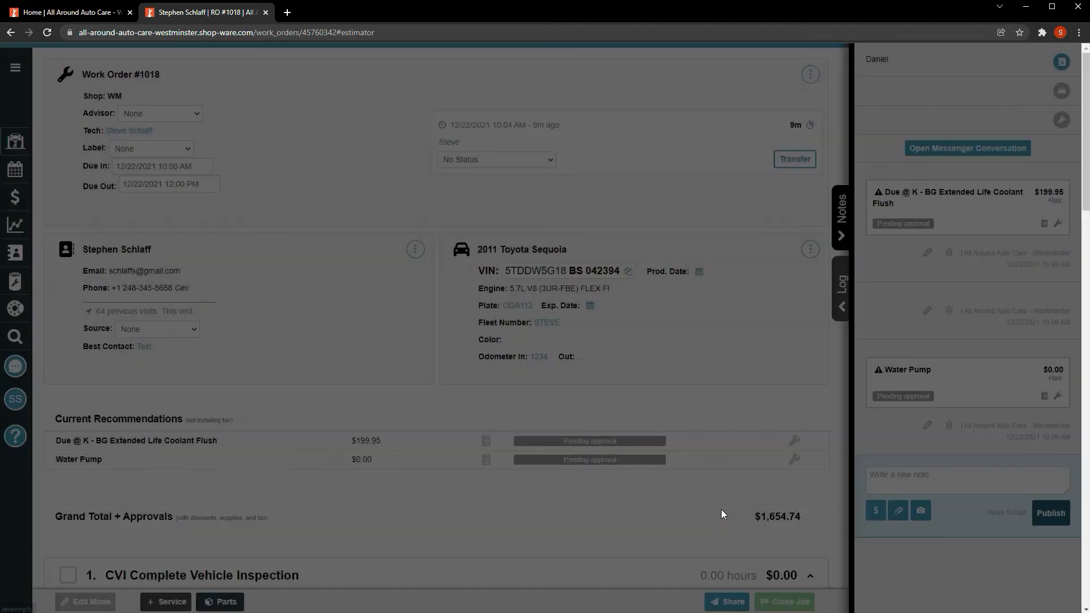
click(793, 459)
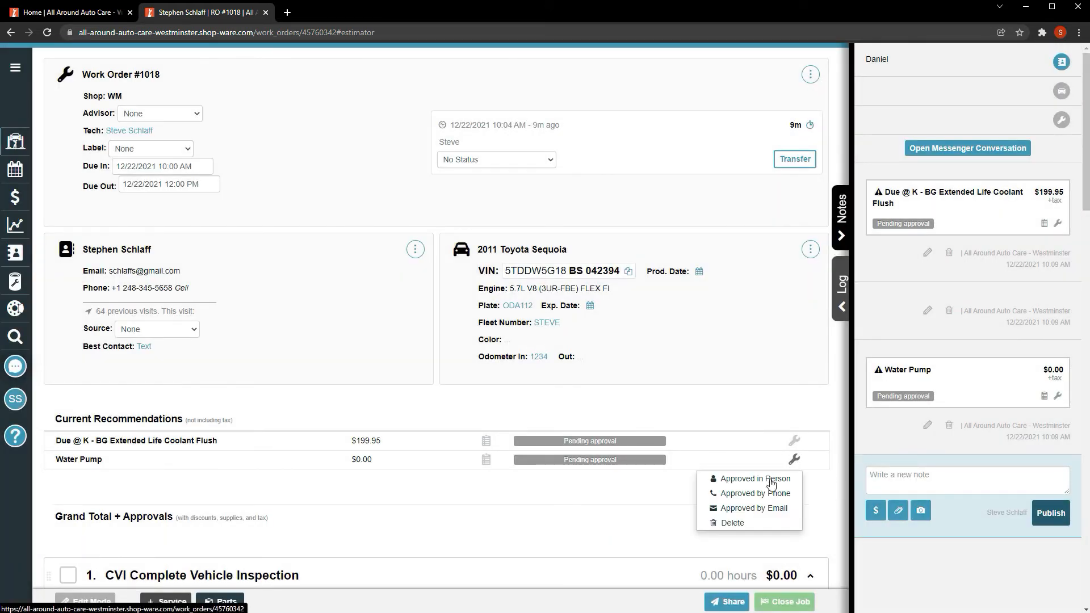
click(729, 522)
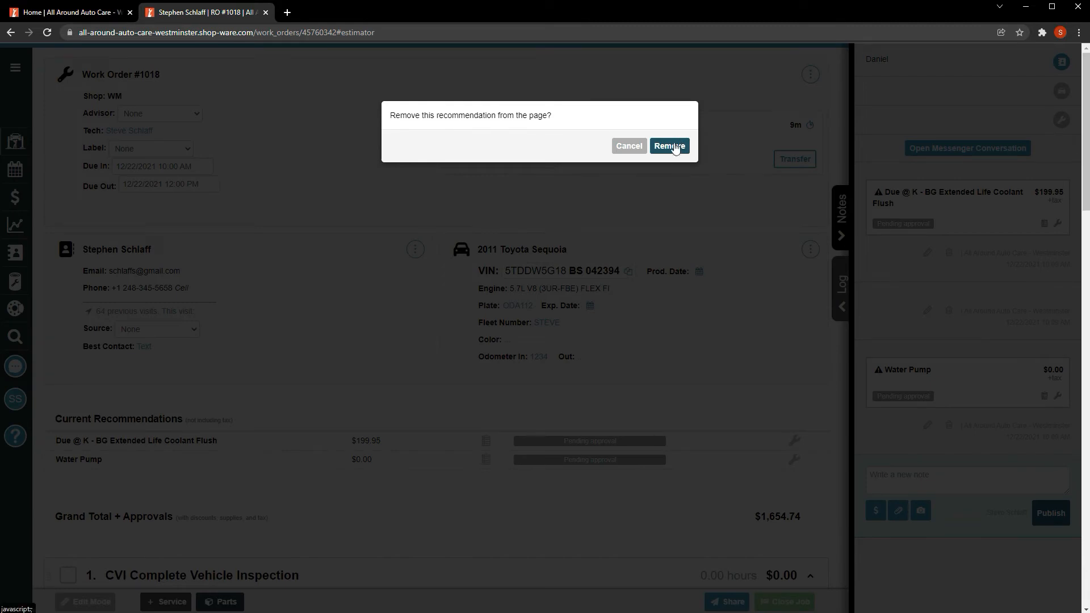
click(670, 149)
- Review the whole repair order's financials, including gross profit, labor and parts margins, and the totals
click(810, 75)
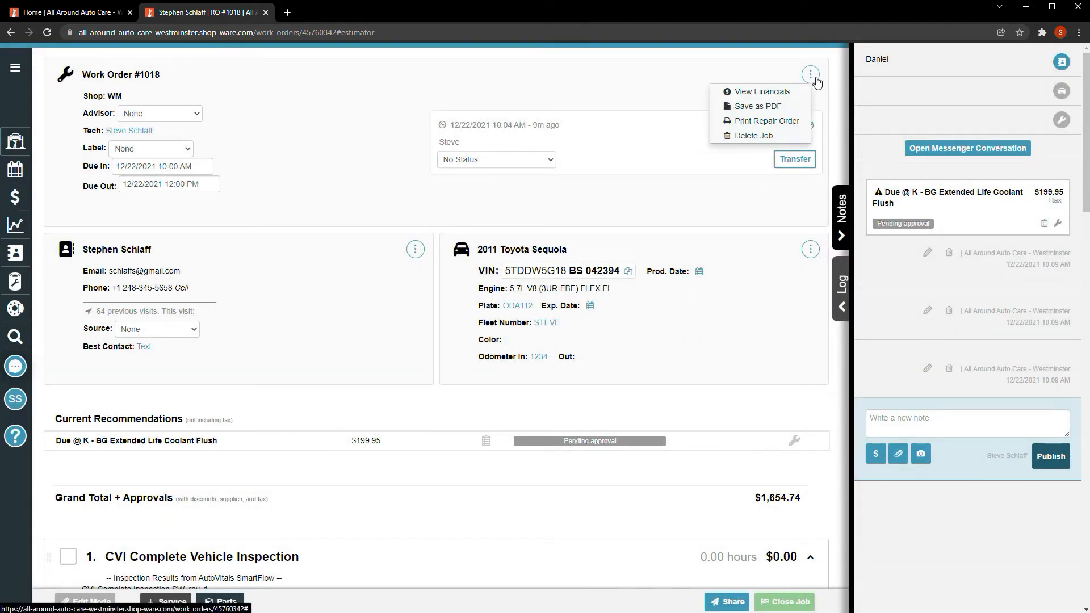
click(783, 88)
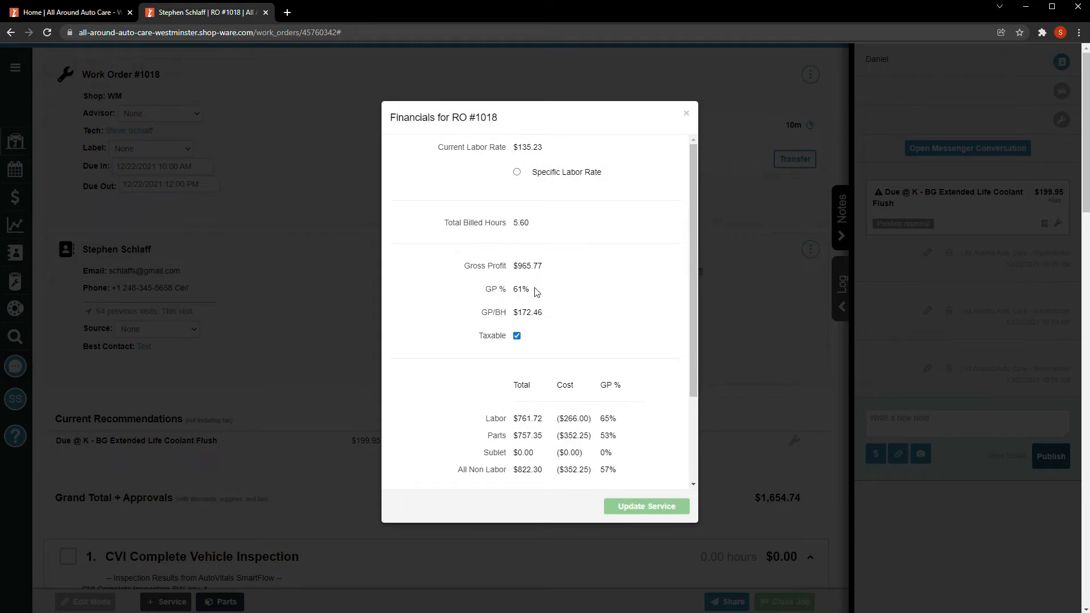
scroll(602, 333, down, 2)
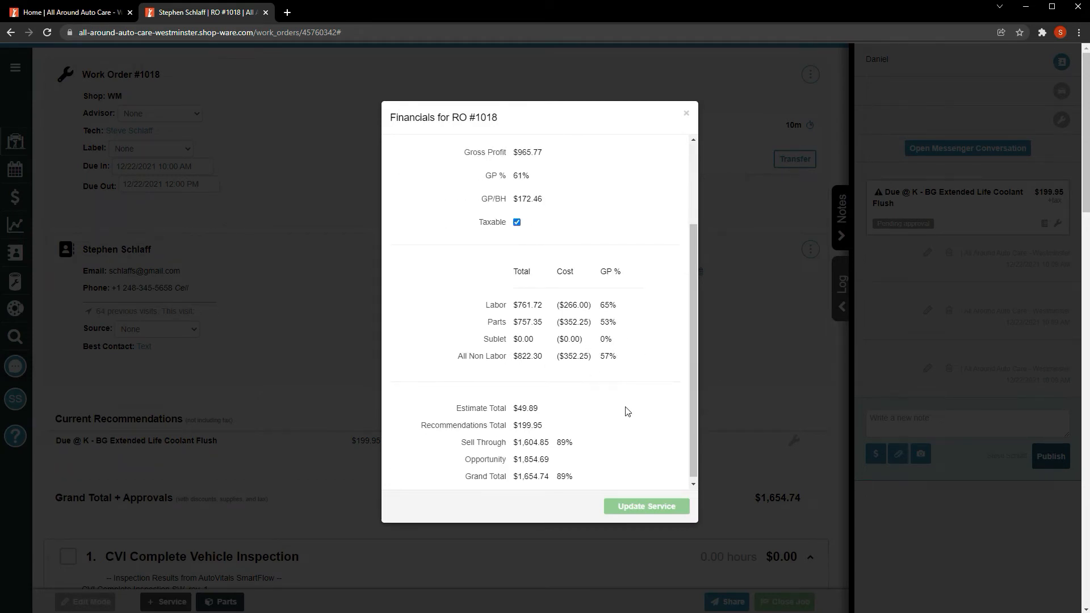
scroll(580, 444, down, 1)
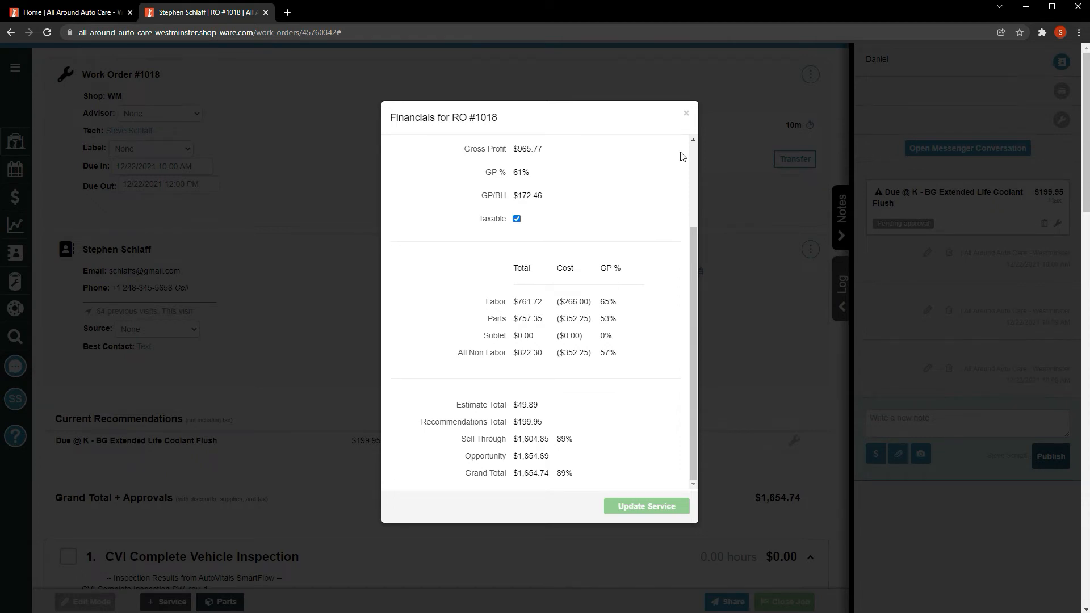
click(686, 113)
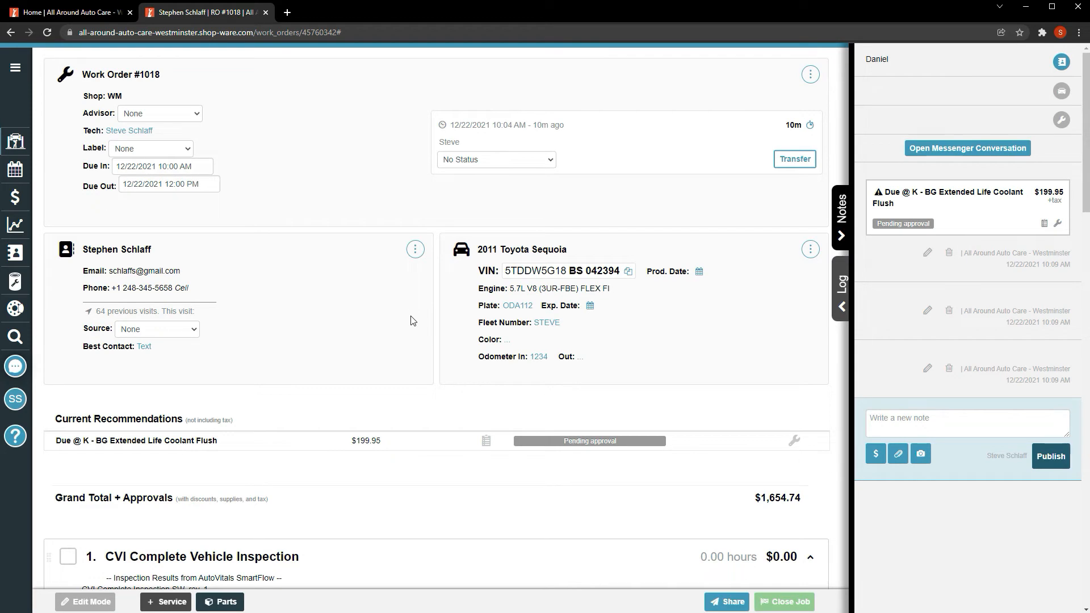
- Convert the Cooling System Pressure Test service to a recommendation and confirm the conversion
scroll(447, 302, down, 10)
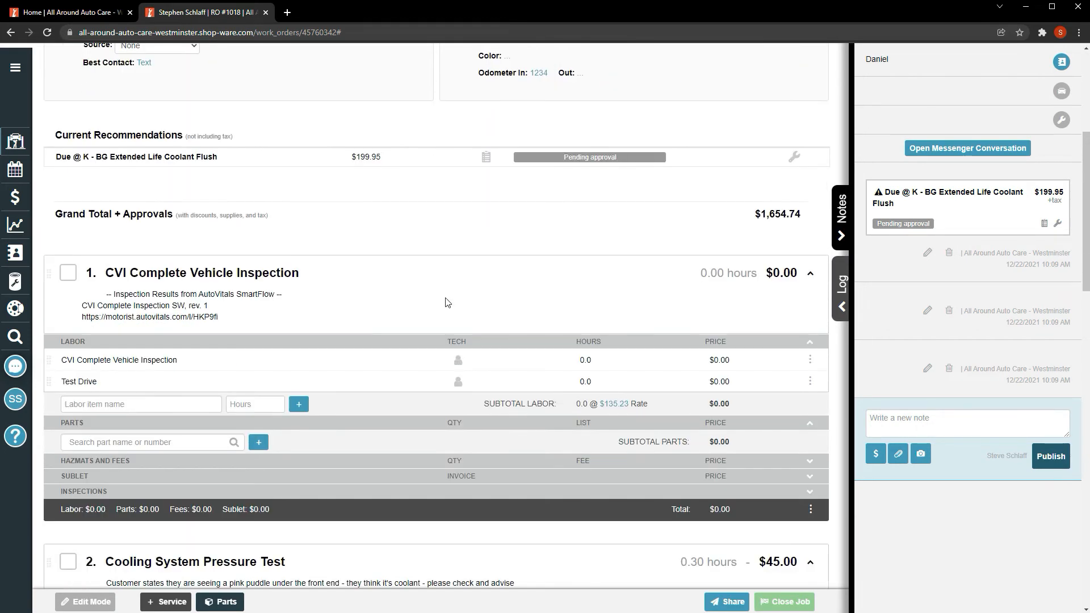
scroll(446, 303, down, 1)
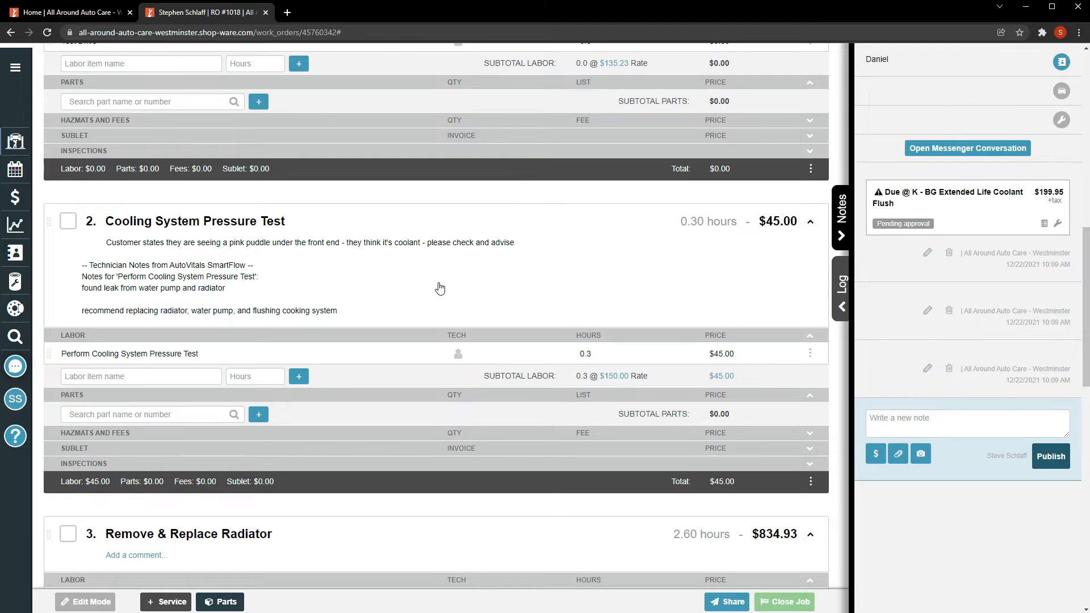
scroll(440, 288, down, 2)
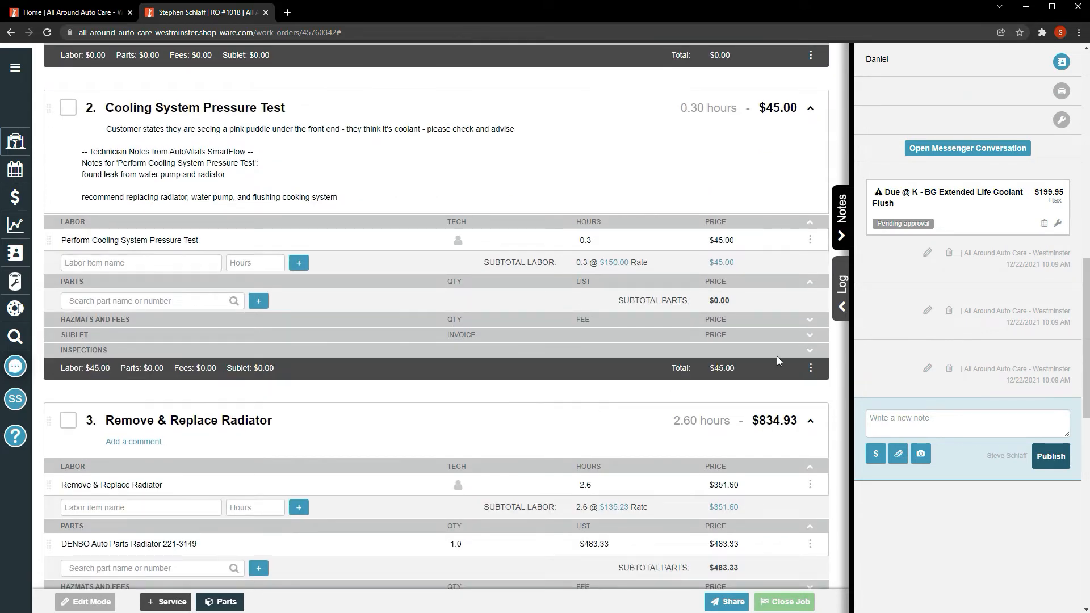
click(811, 369)
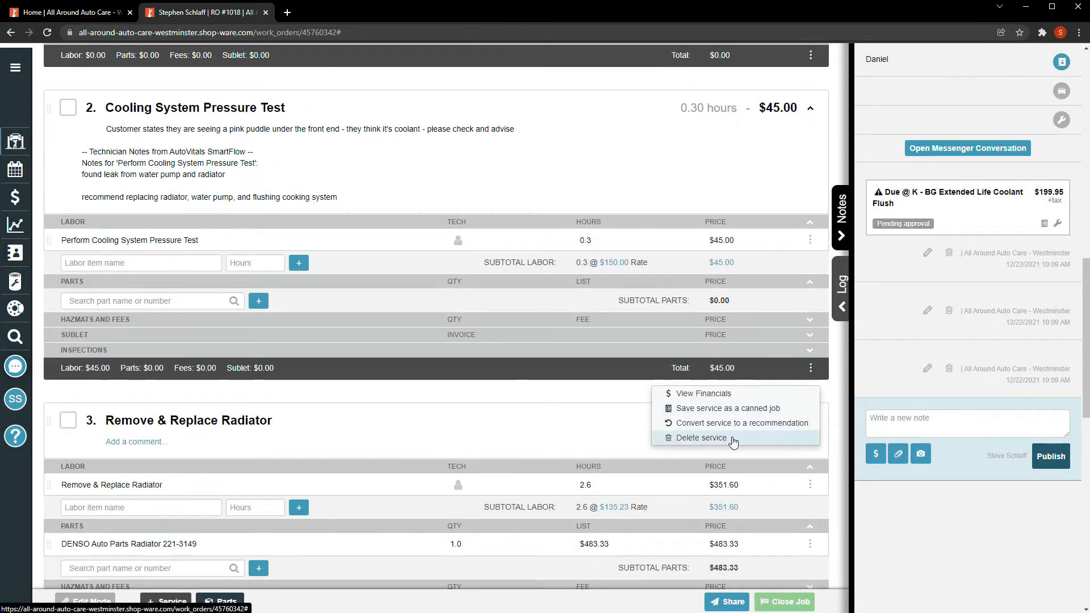
click(732, 424)
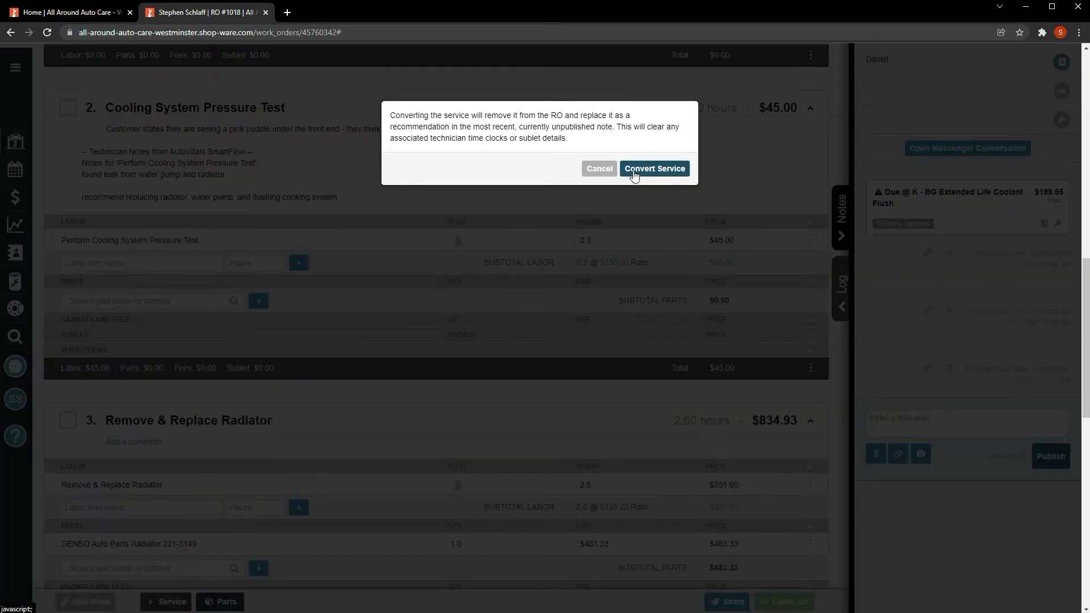
click(631, 168)
- Convert the Remove & Replace Water Pump Assembly service to a recommendation and publish it together with the pressure test in the note
scroll(650, 401, down, 3)
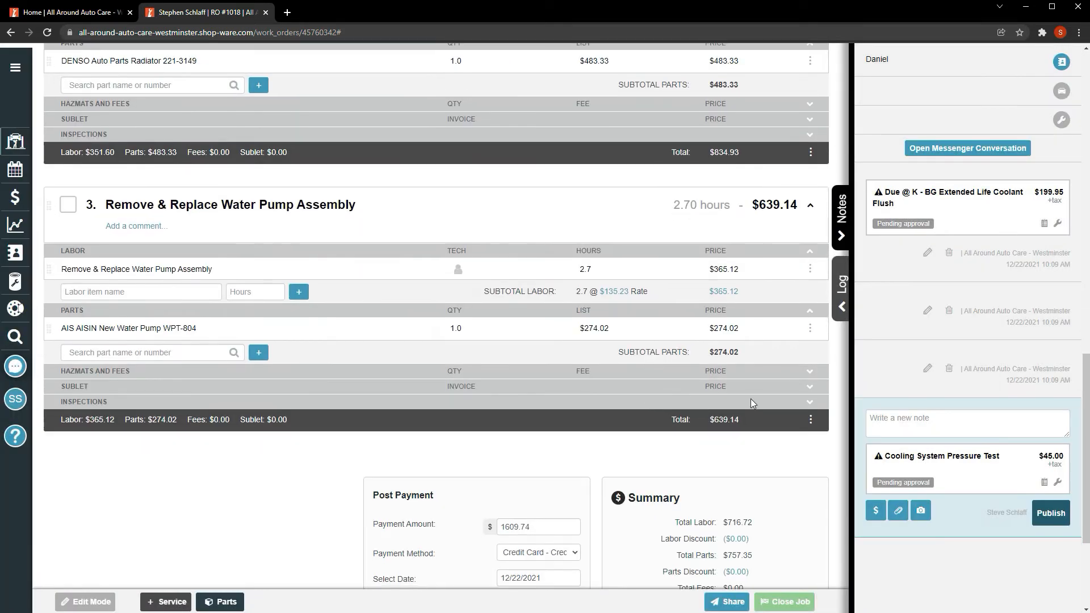
click(810, 419)
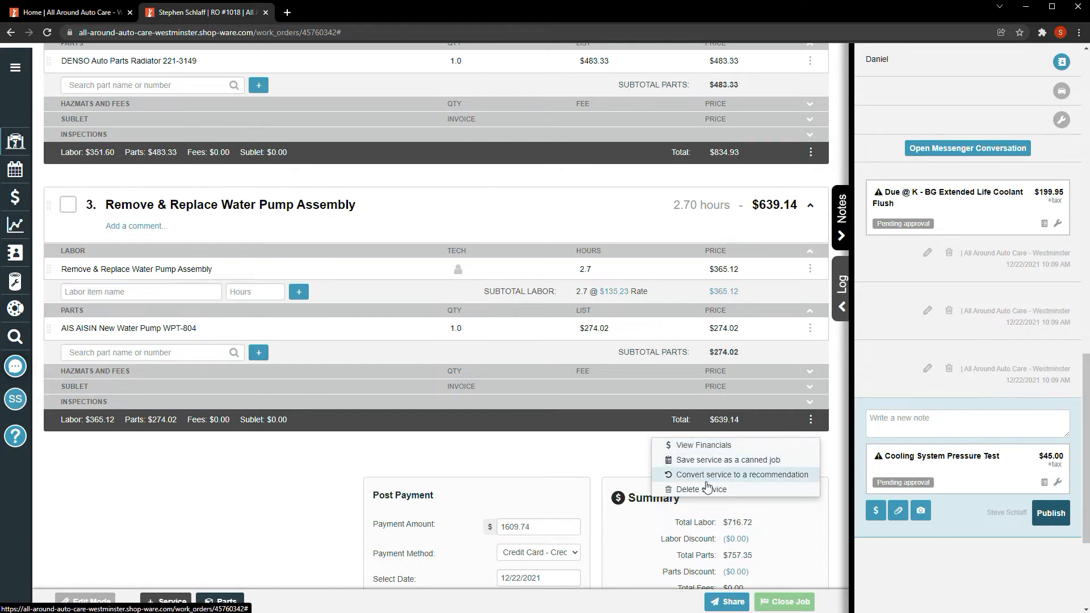
click(707, 475)
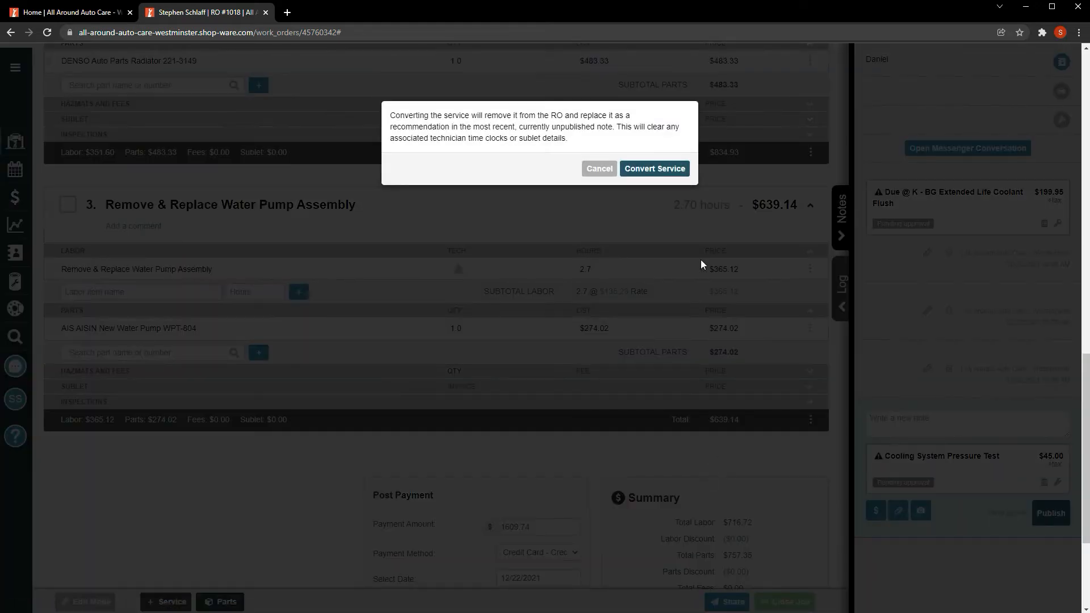
click(654, 168)
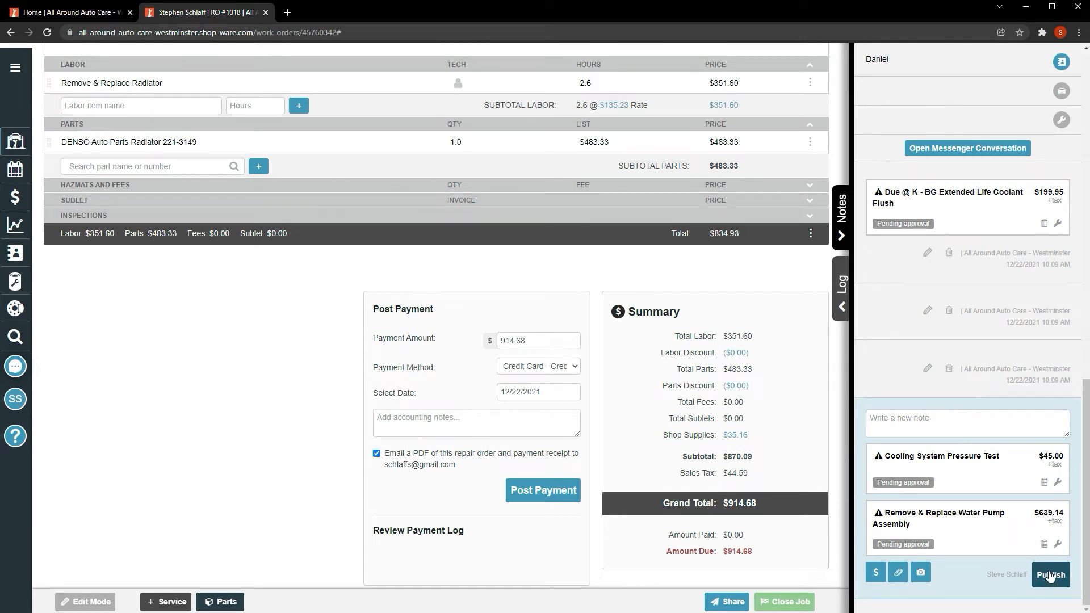
click(1049, 575)
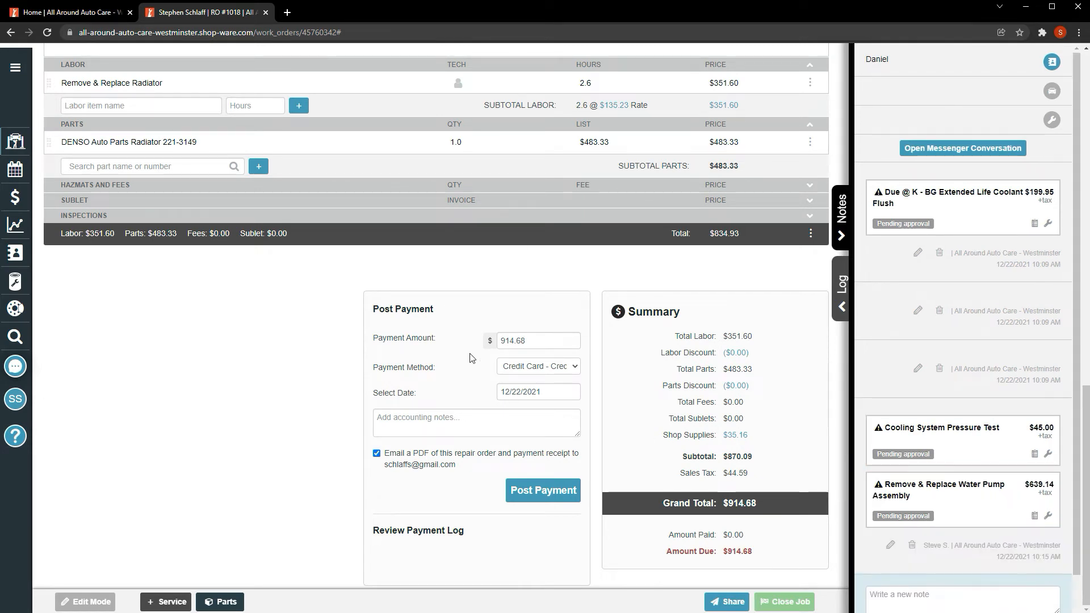
- Convert the Remove & Replace Radiator service to a recommendation and publish the note containing it
scroll(470, 357, up, 4)
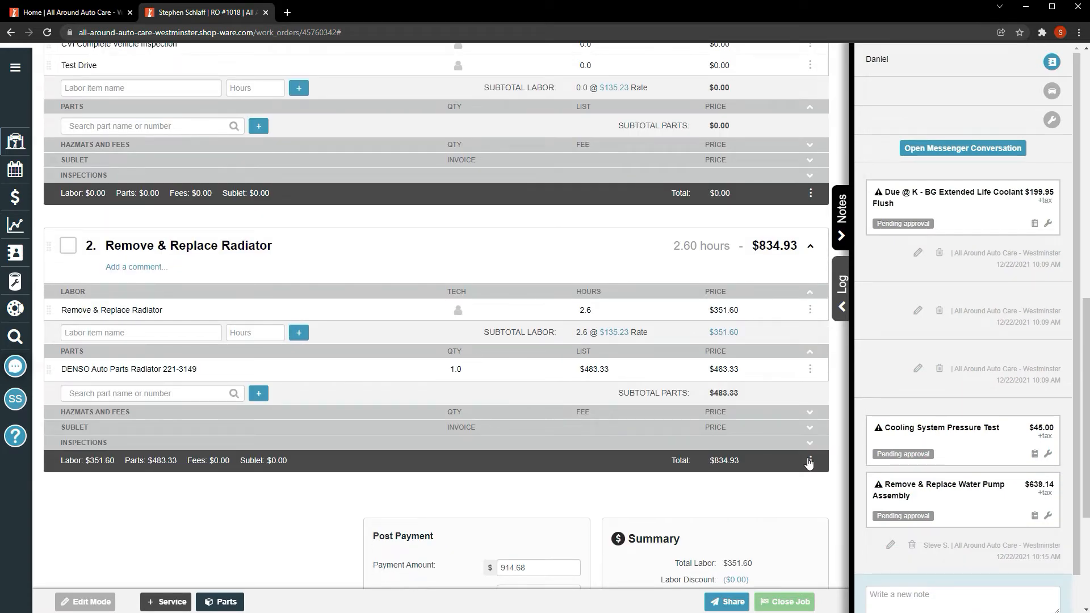
click(810, 460)
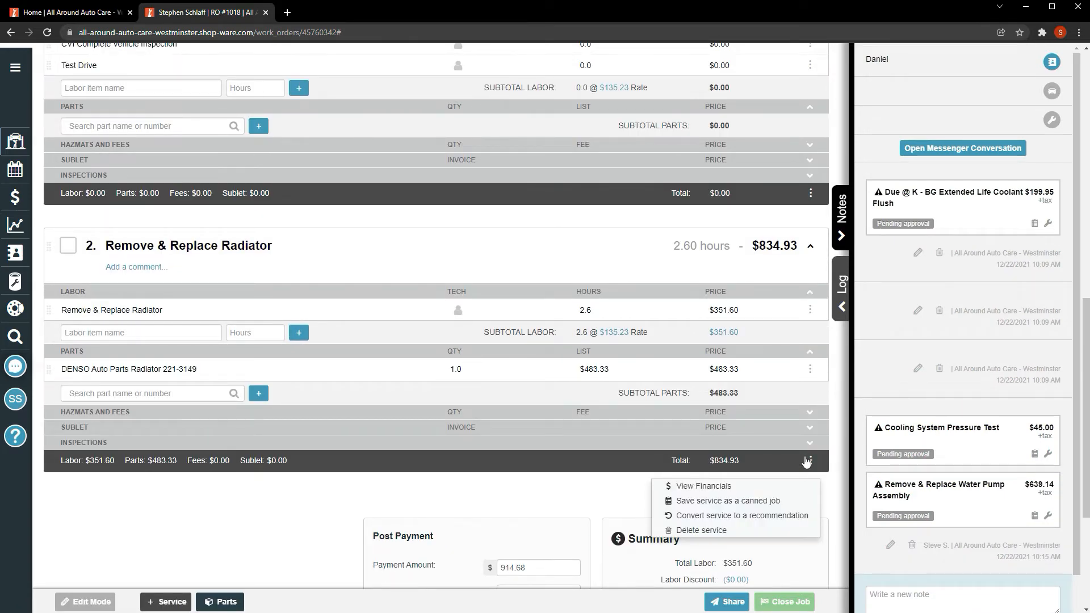
click(747, 516)
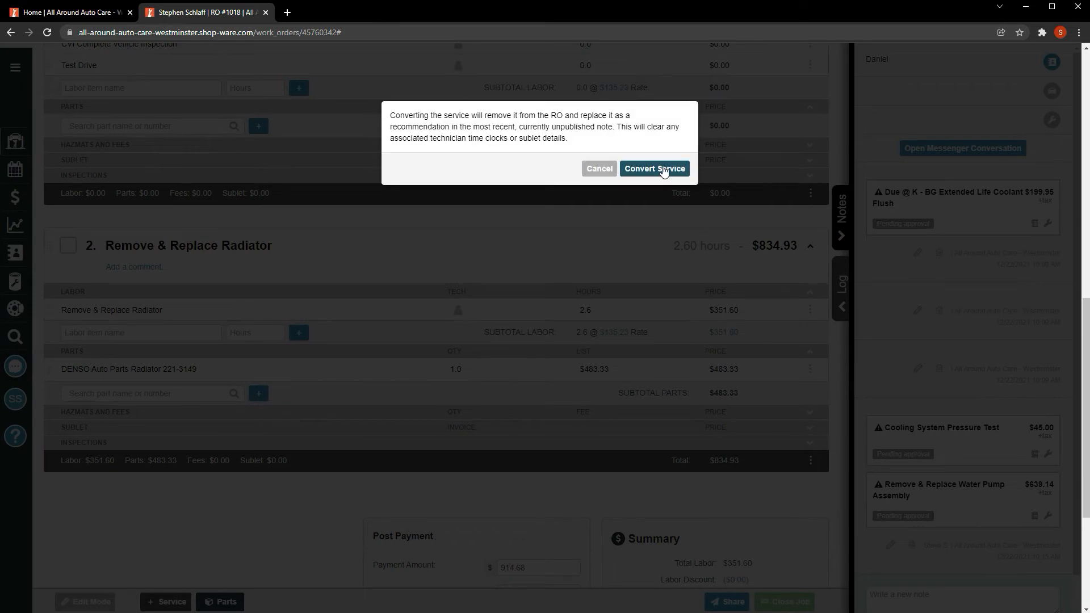
click(664, 172)
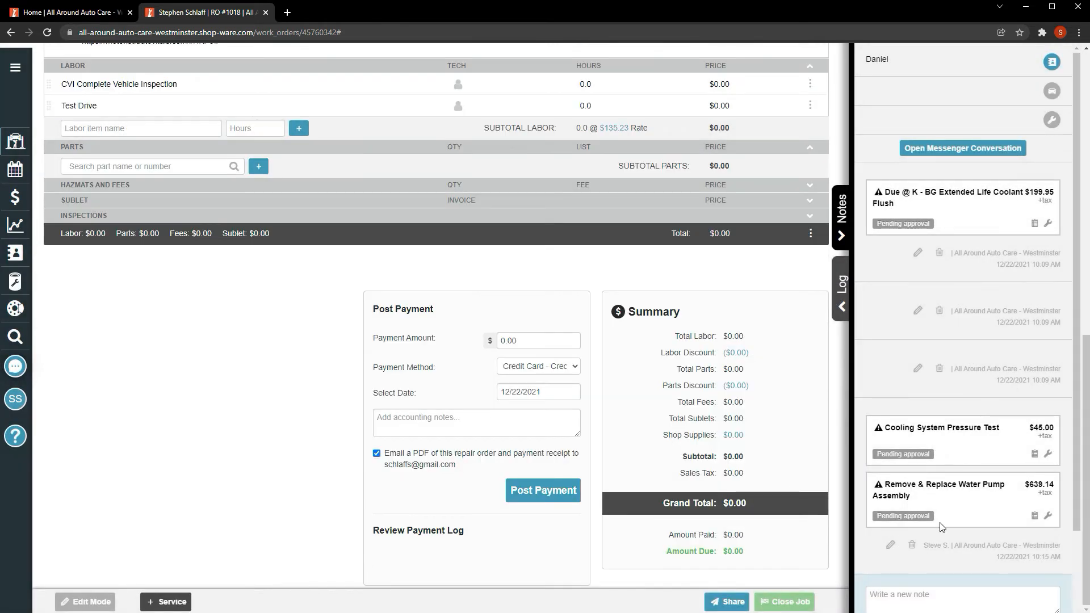
click(1056, 594)
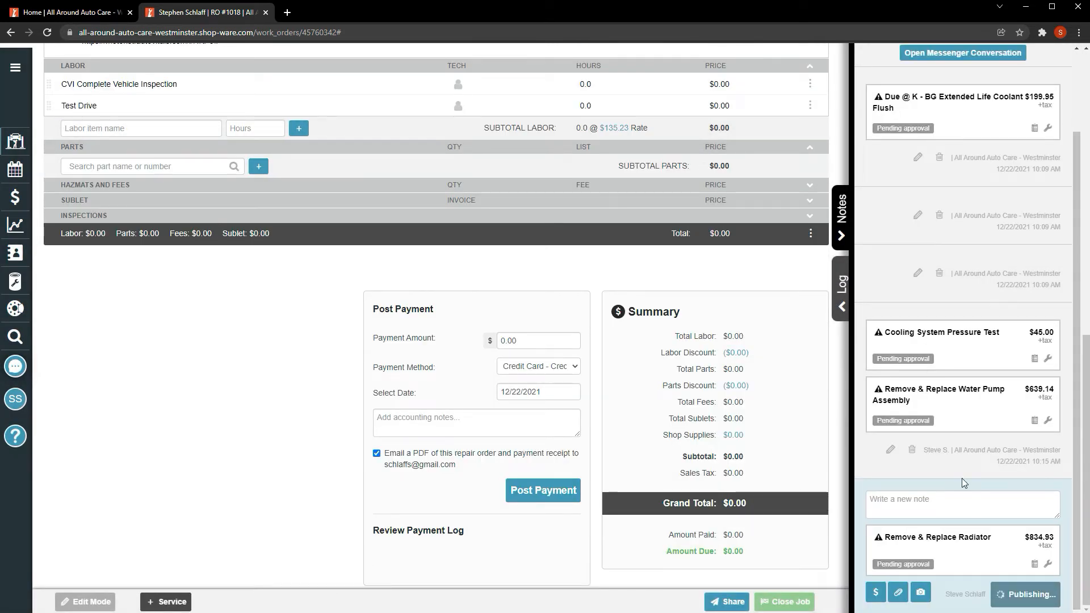
- Mark the Cooling System Pressure Test recommendation as approved in person and add it to the repair order as a service
scroll(594, 331, up, 6)
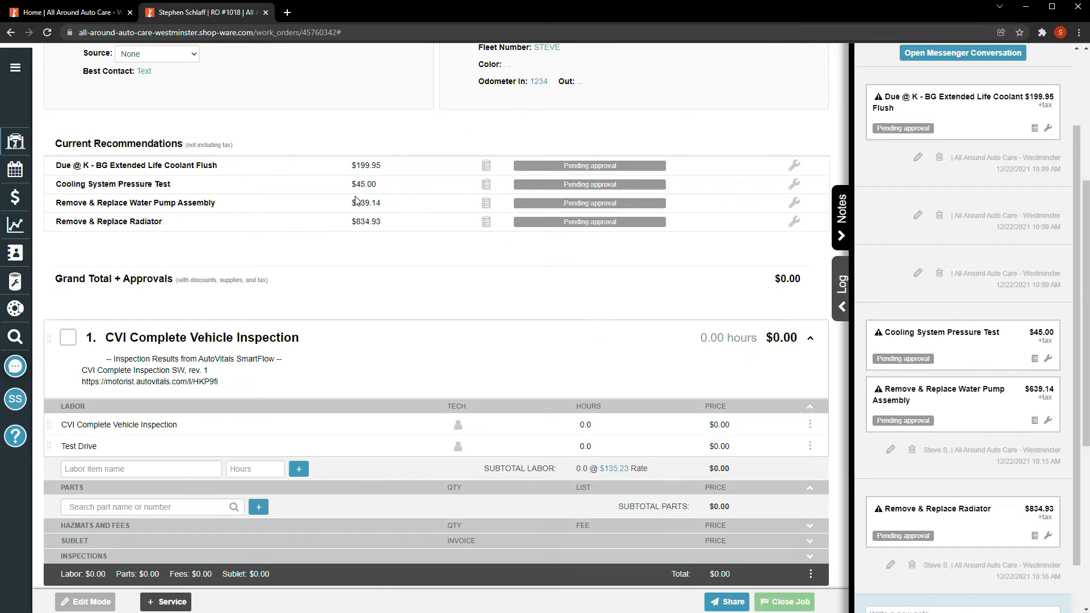
click(794, 184)
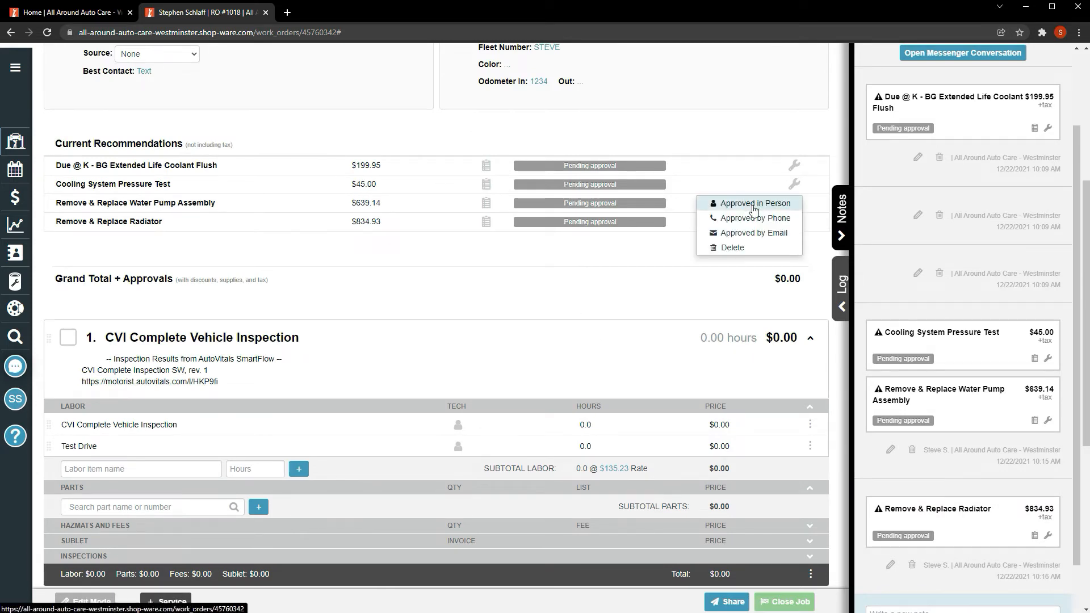
click(754, 205)
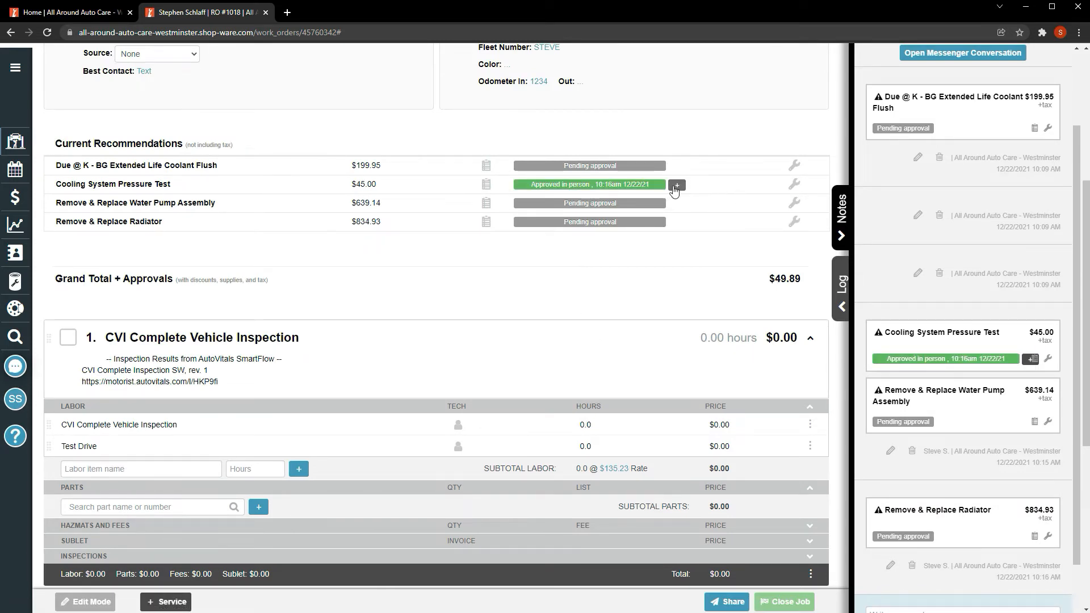
scroll(419, 377, down, 3)
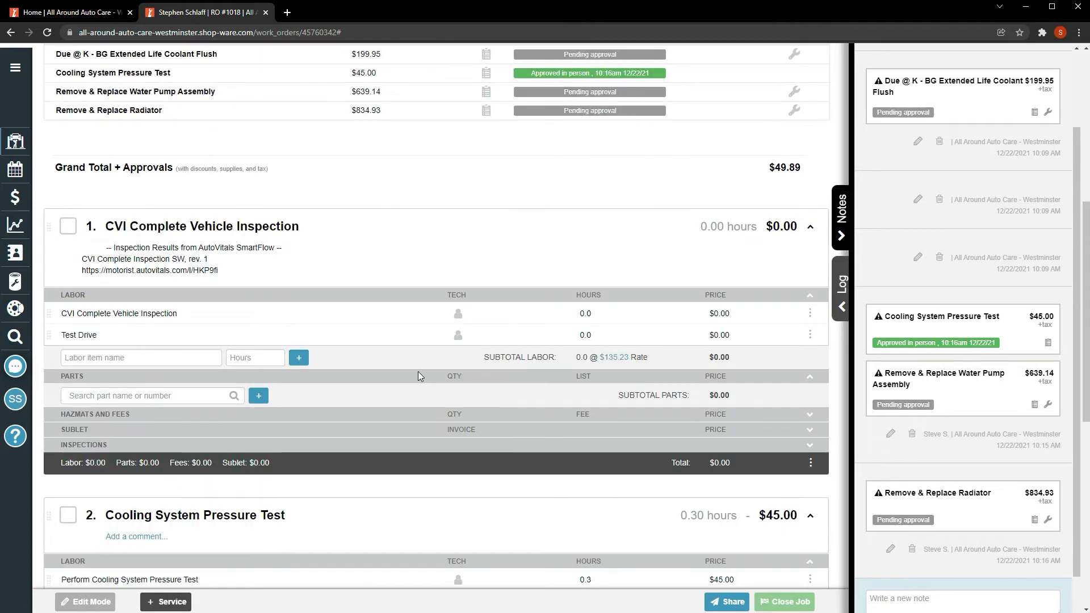
scroll(292, 403, down, 2)
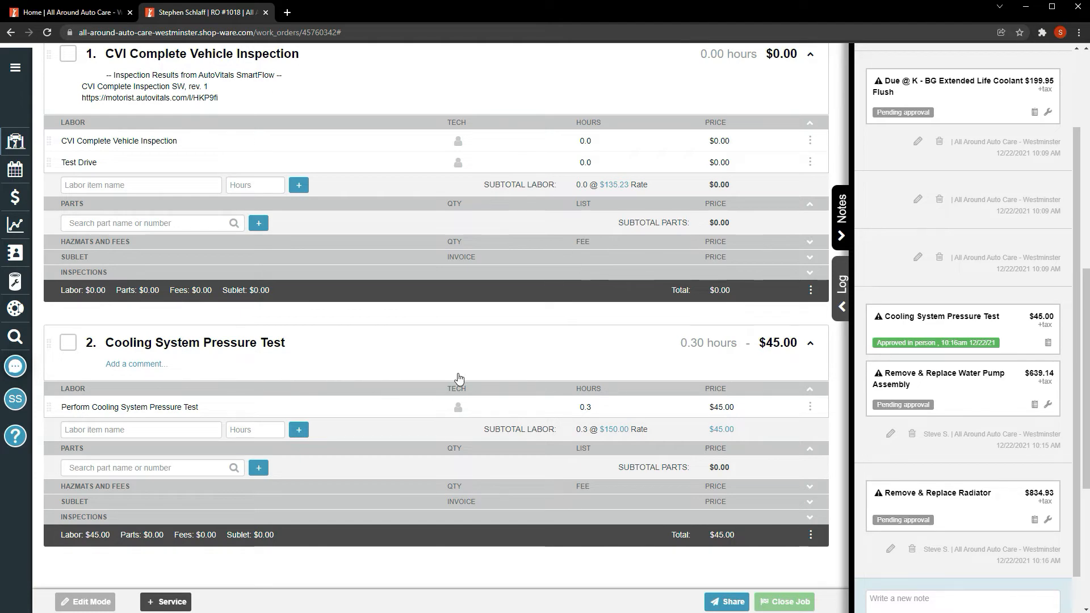
- Share the repair order with the customer by text message, using the prefilled update message about the Sequoia
scroll(458, 377, up, 7)
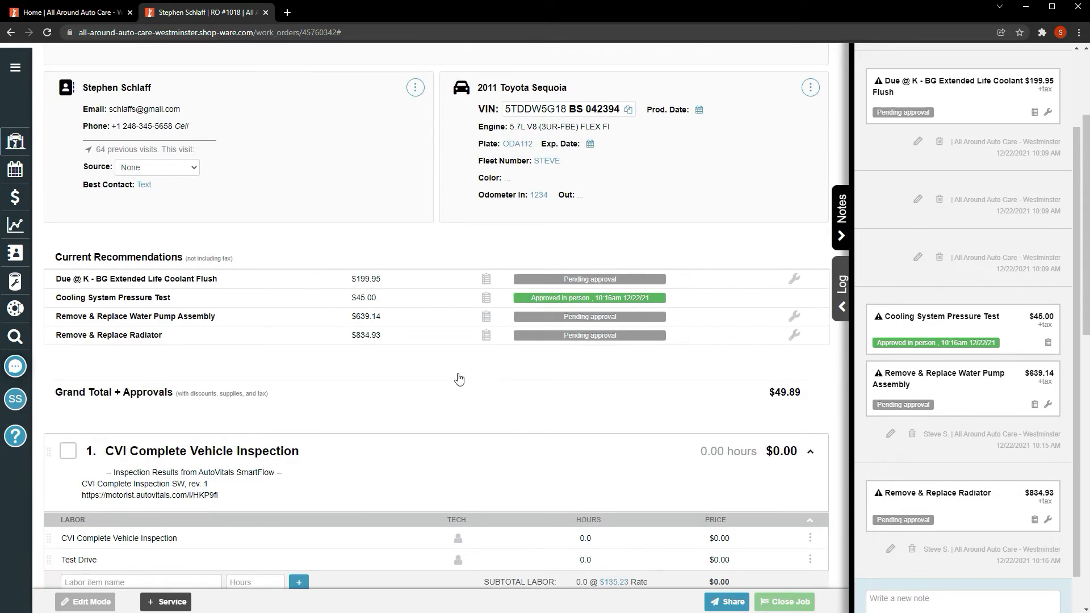
scroll(459, 378, up, 3)
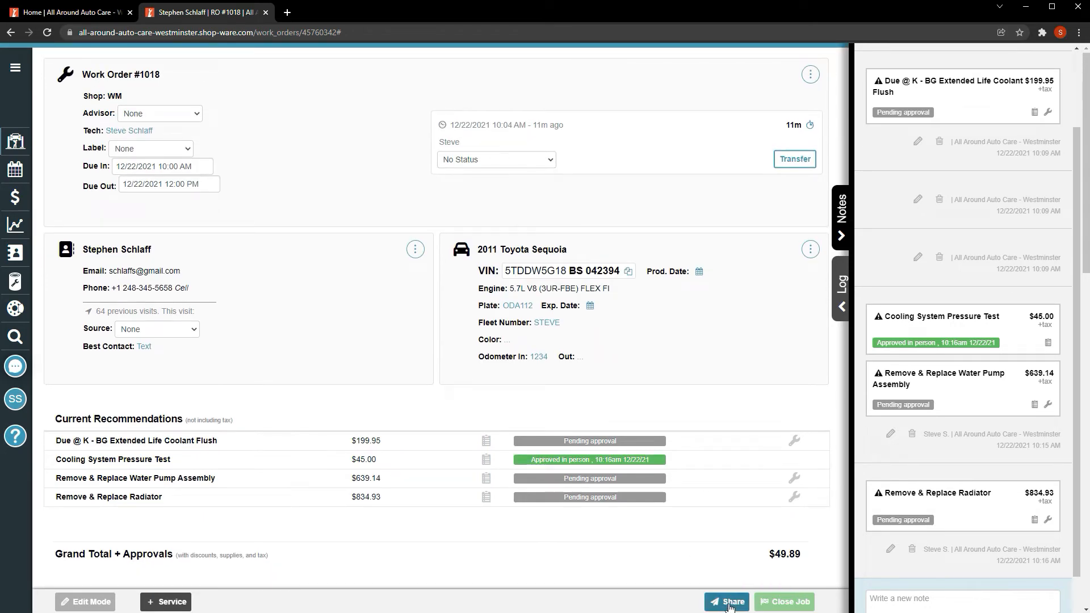
scroll(318, 468, down, 5)
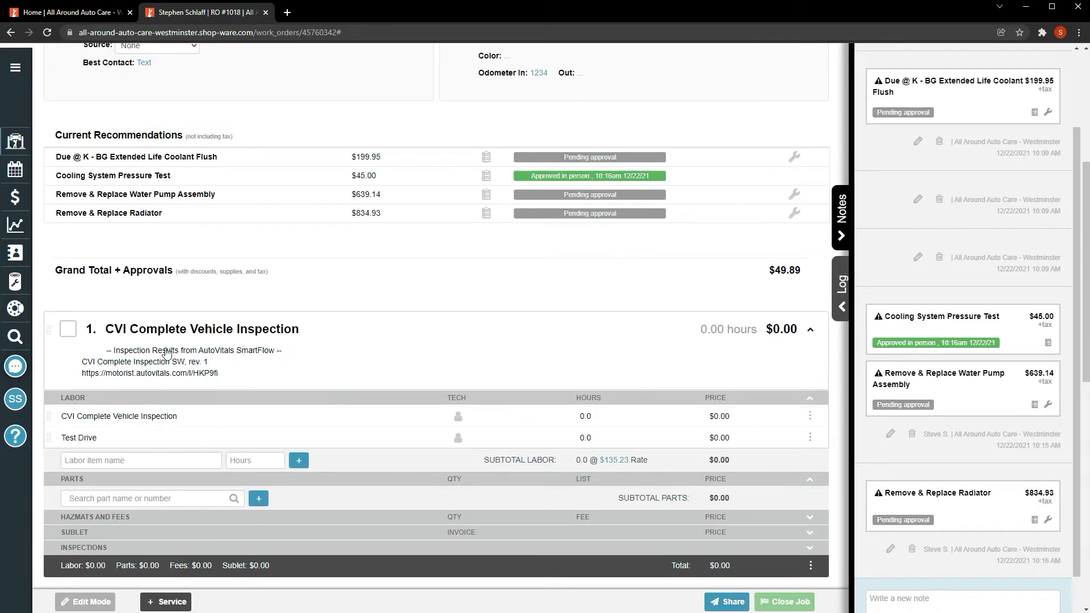
scroll(510, 346, up, 2)
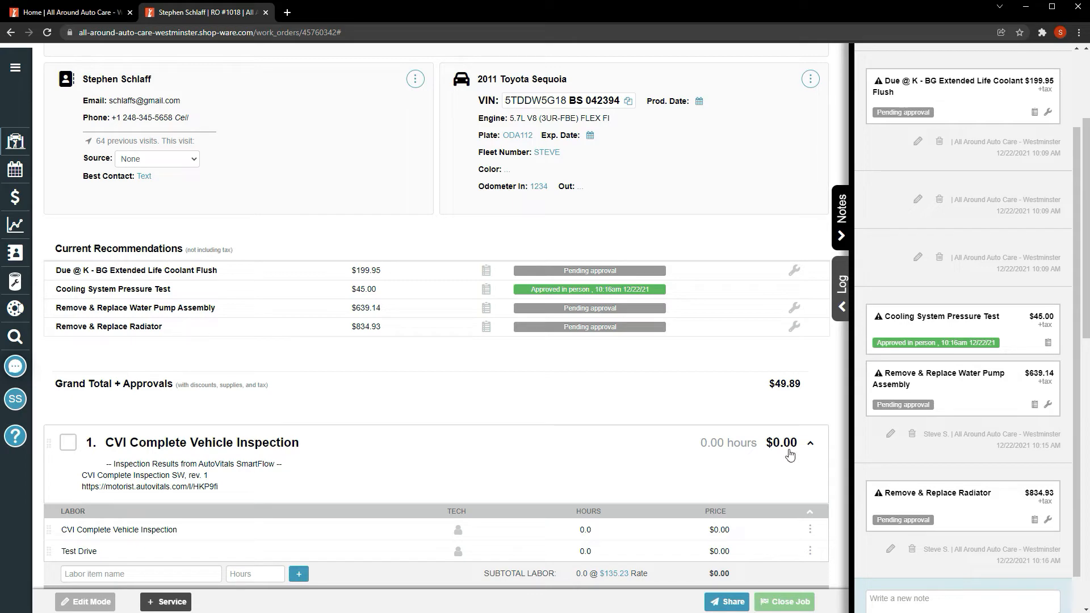
click(728, 601)
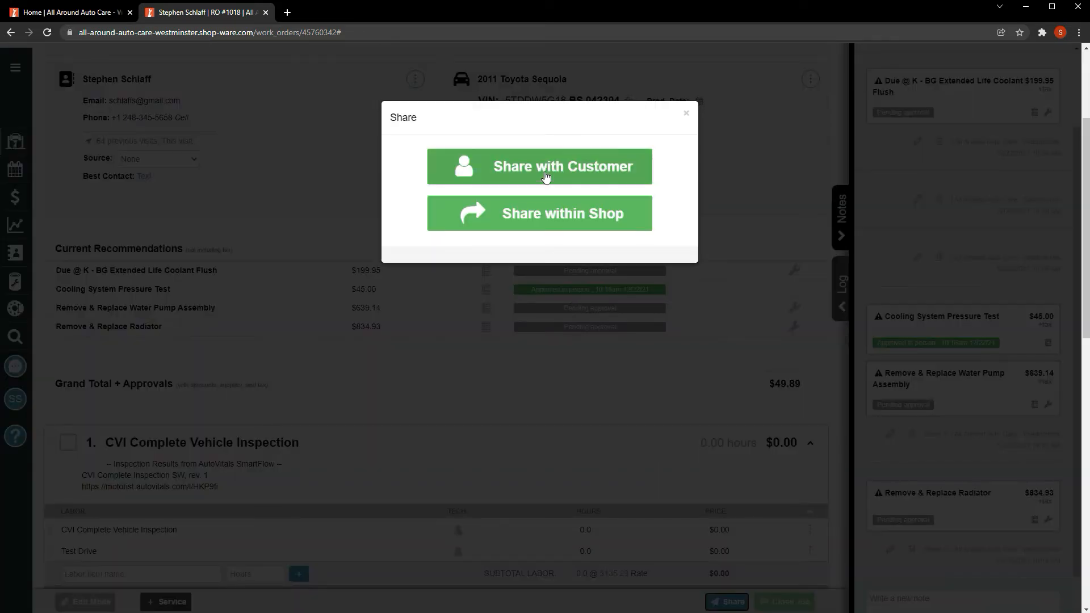
click(546, 167)
click(549, 229)
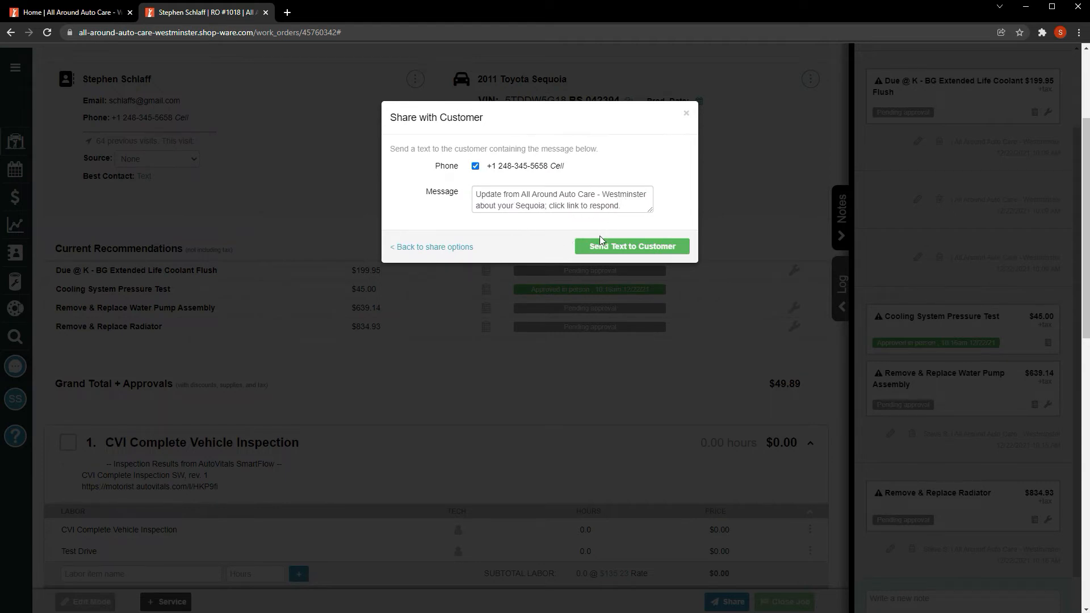
click(622, 252)
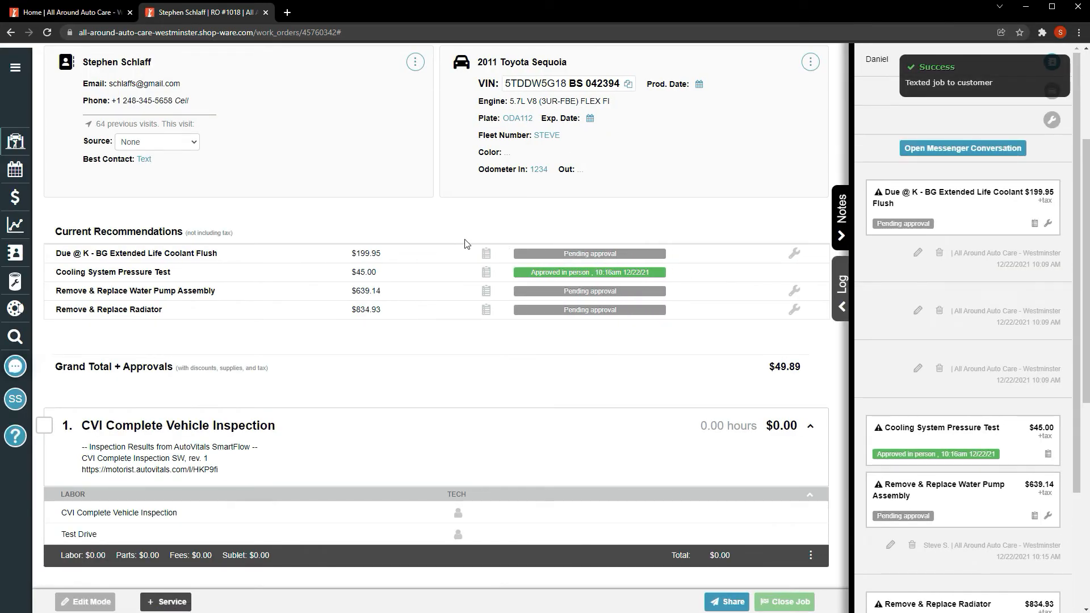
- Reopen the 2011 Toyota Sequoia's repair order from the workflow and add the customer-approved coolant flush, water pump and radiator recommendations as services
click(265, 13)
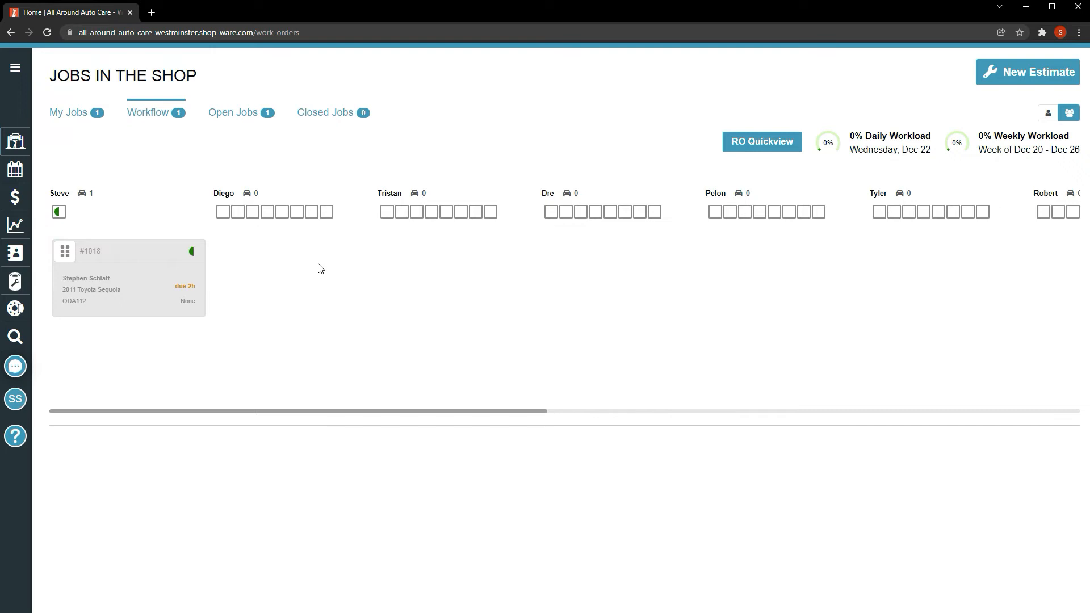
click(131, 278)
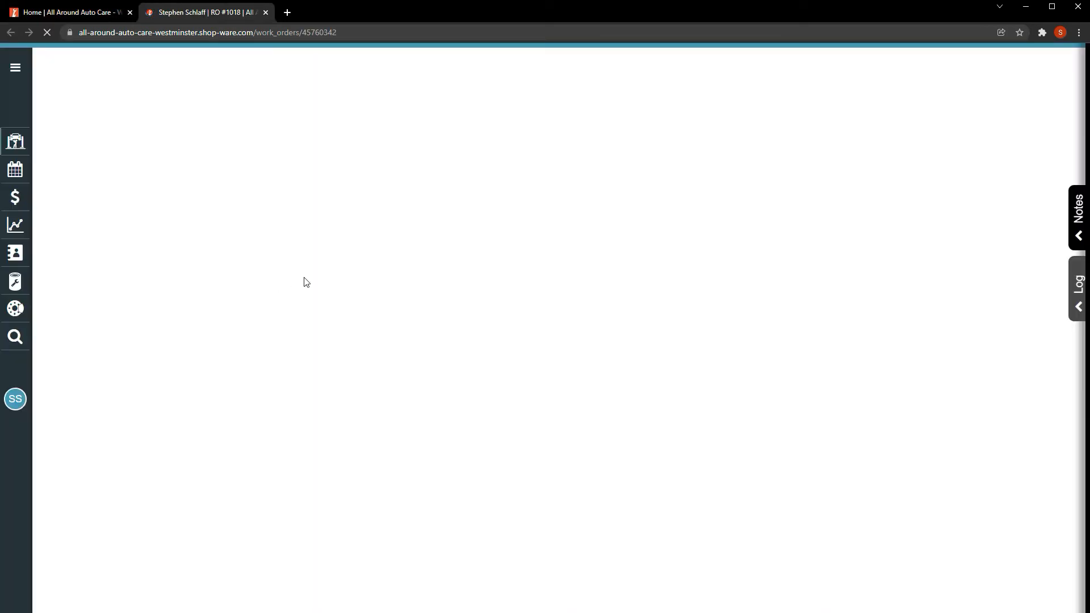
scroll(333, 309, down, 4)
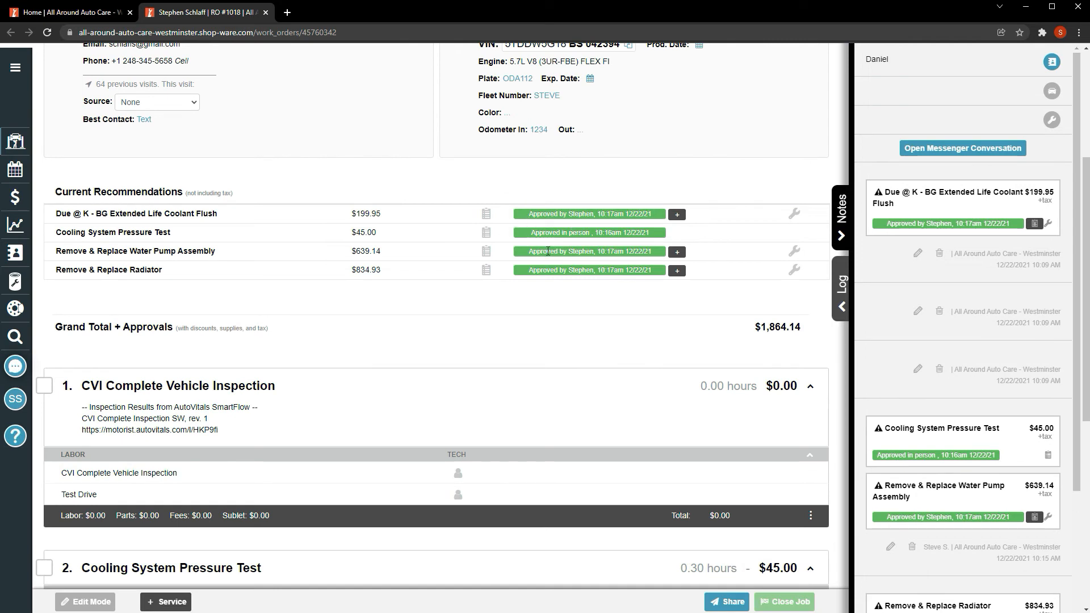
click(678, 215)
click(676, 252)
click(677, 272)
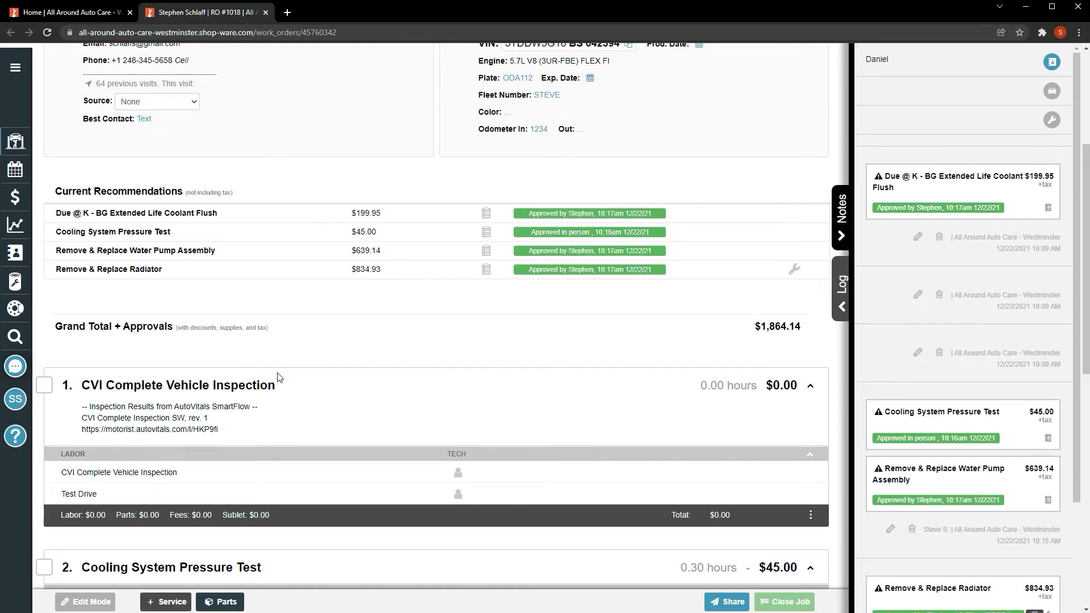
- Review the approved services and summary on the repair order and turn on edit mode
scroll(276, 380, down, 6)
scroll(187, 536, down, 10)
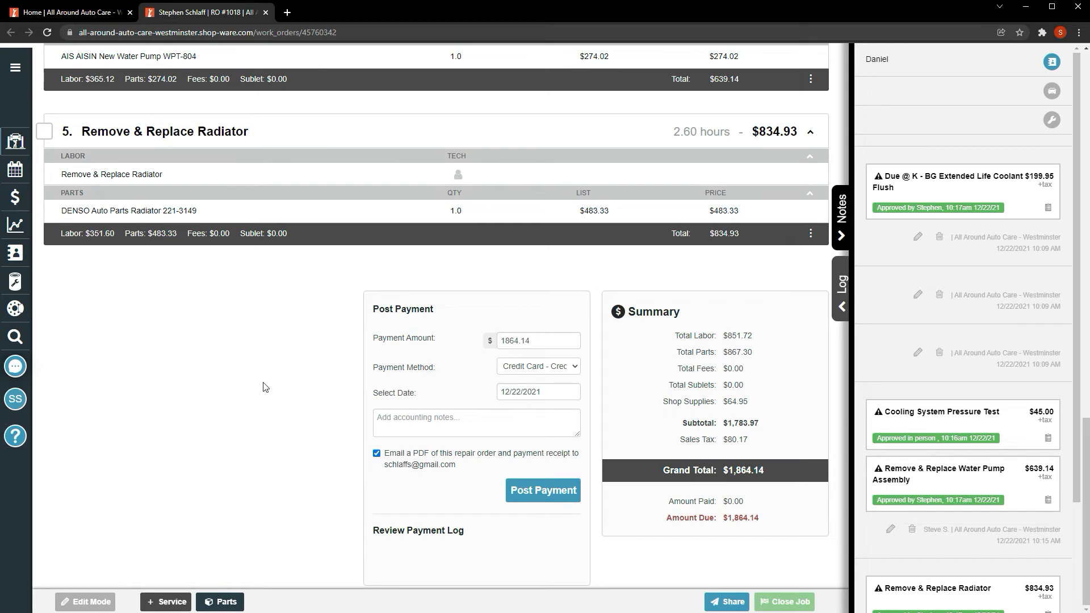
scroll(247, 383, up, 6)
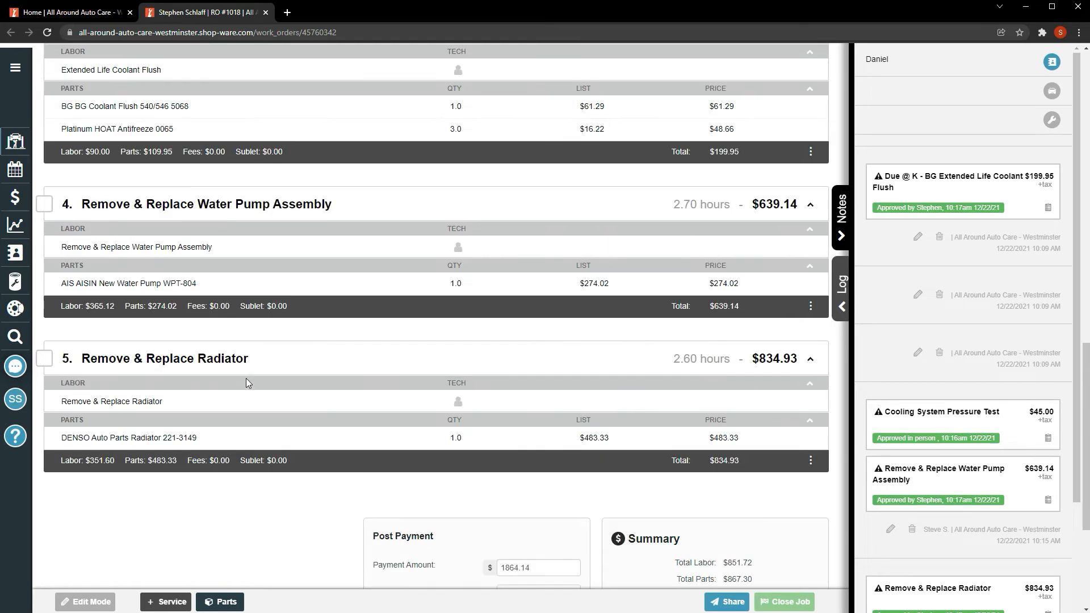
scroll(245, 378, up, 1)
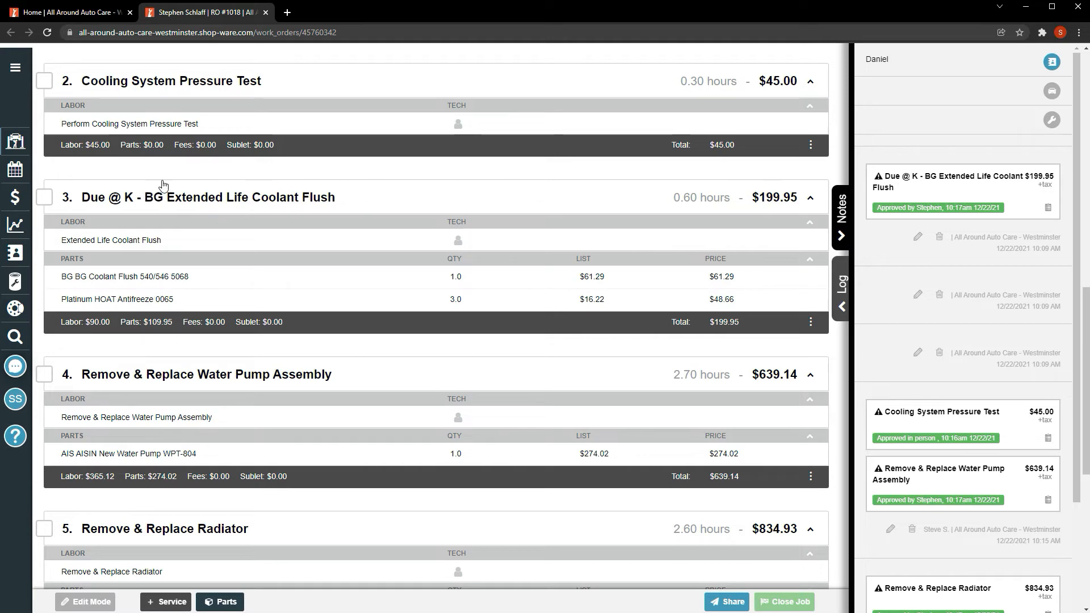
click(85, 601)
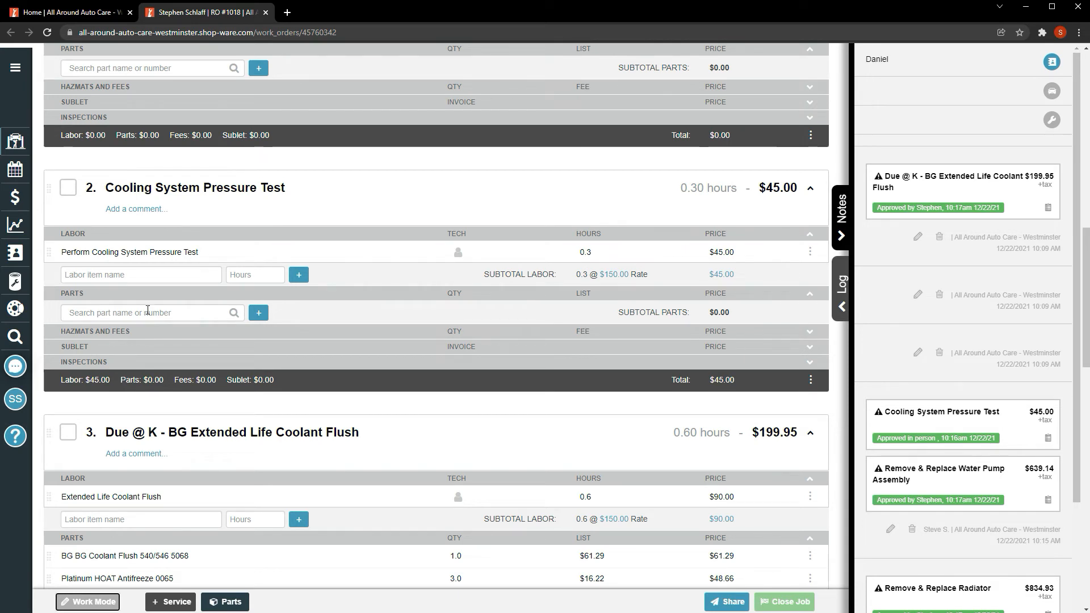
- Add the AAAC GFL - Cooling Service Benefit part to the Cooling System Pressure Test service
click(147, 312)
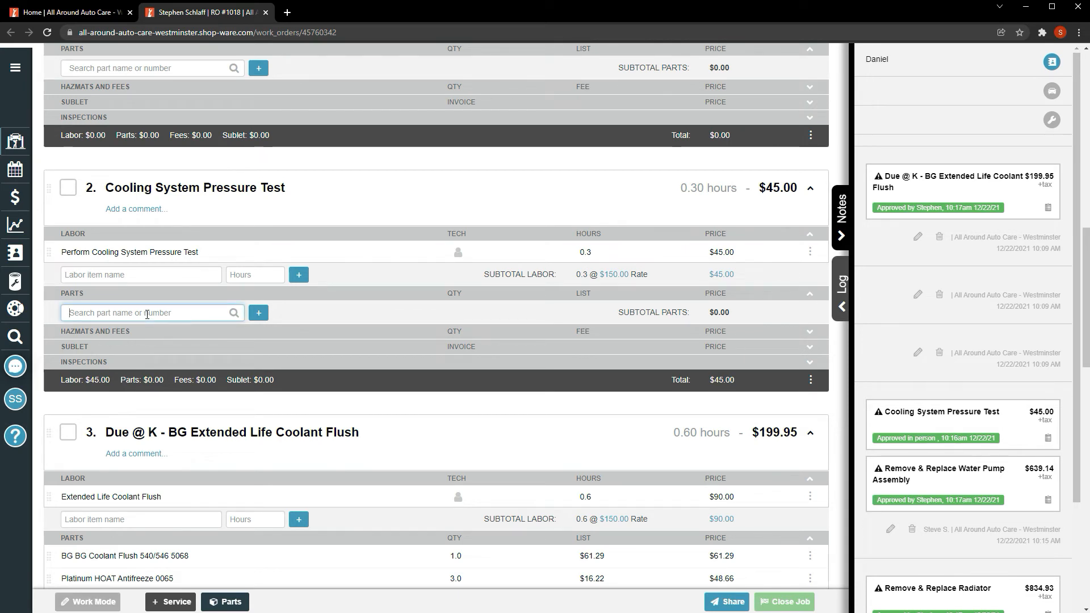
text(gfl)
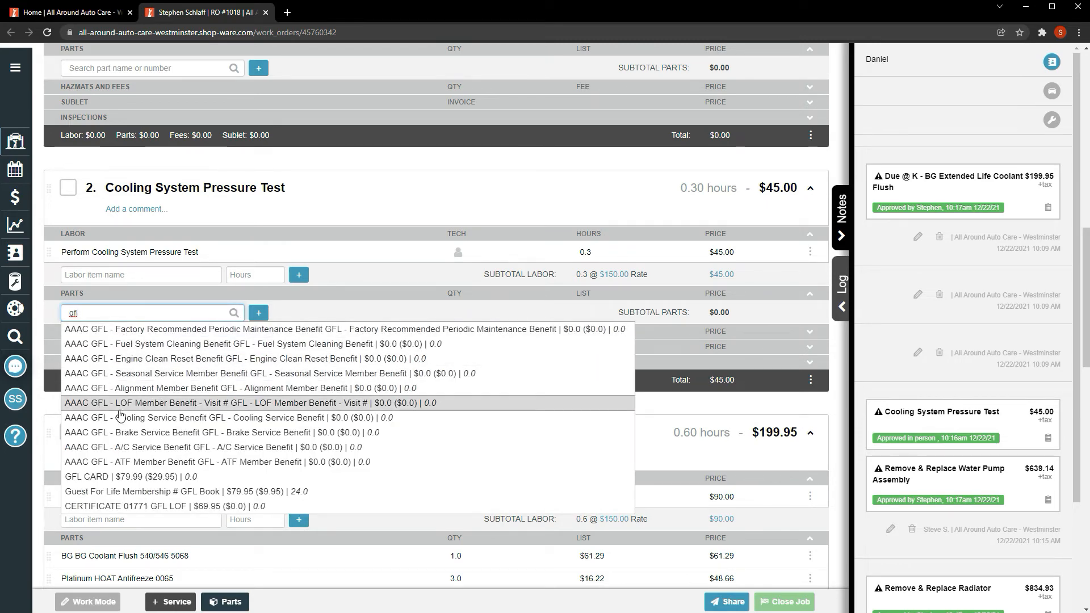
click(120, 420)
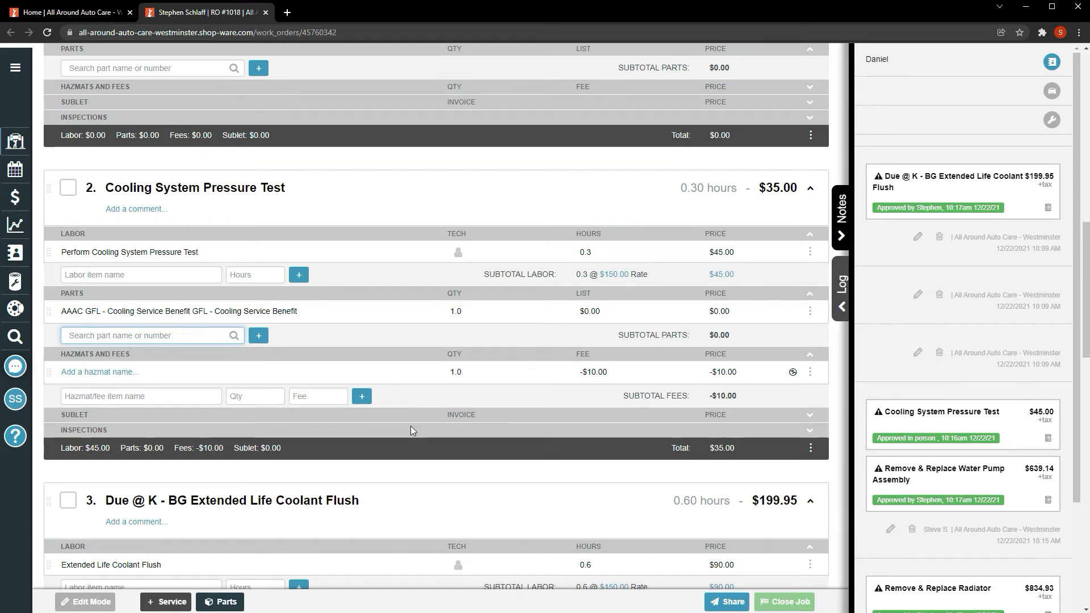
- Check the repair order's parts summary for needed, ordered and in-progress parts
scroll(411, 430, down, 15)
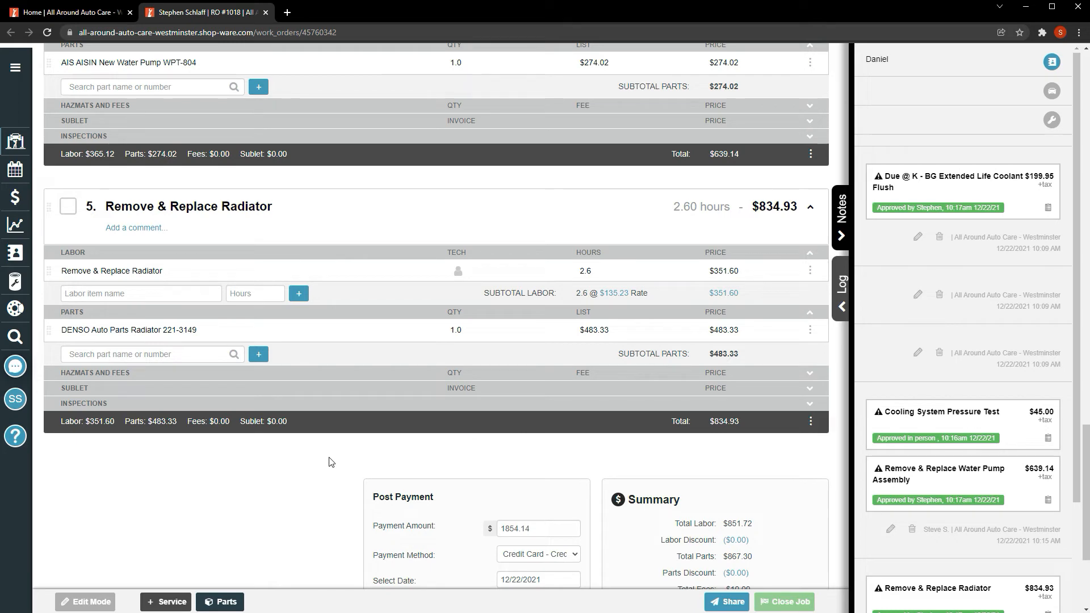
click(223, 601)
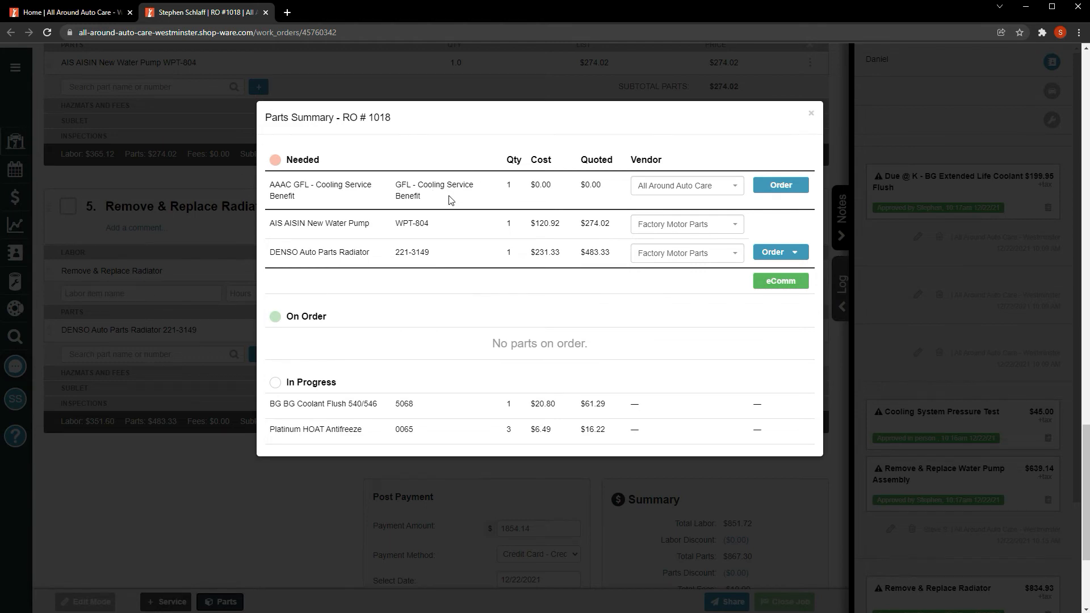
click(810, 113)
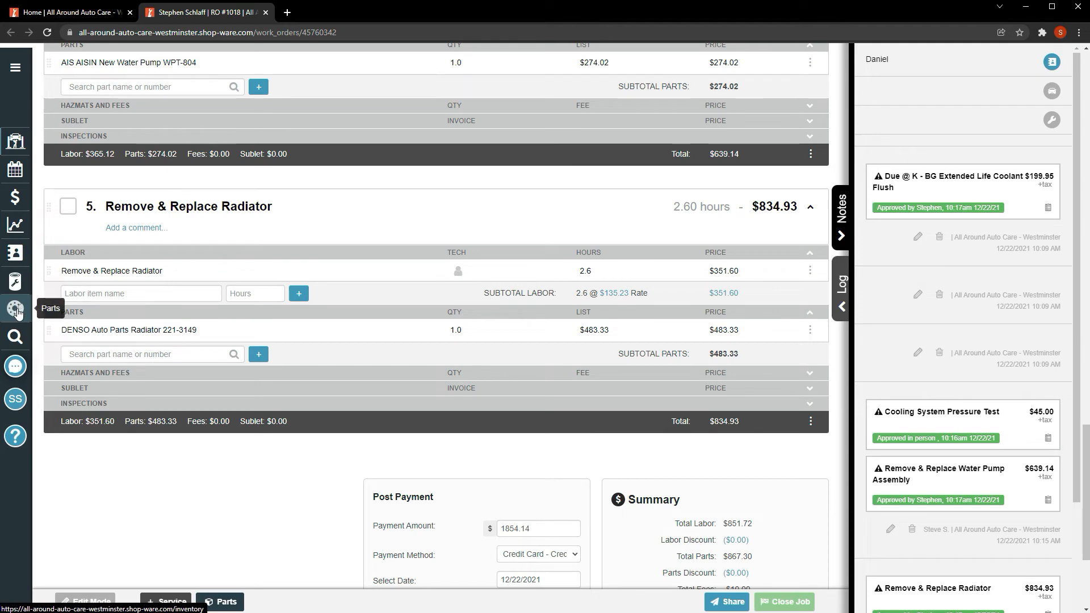
- Search the parts inventory for "gfl"
click(17, 311)
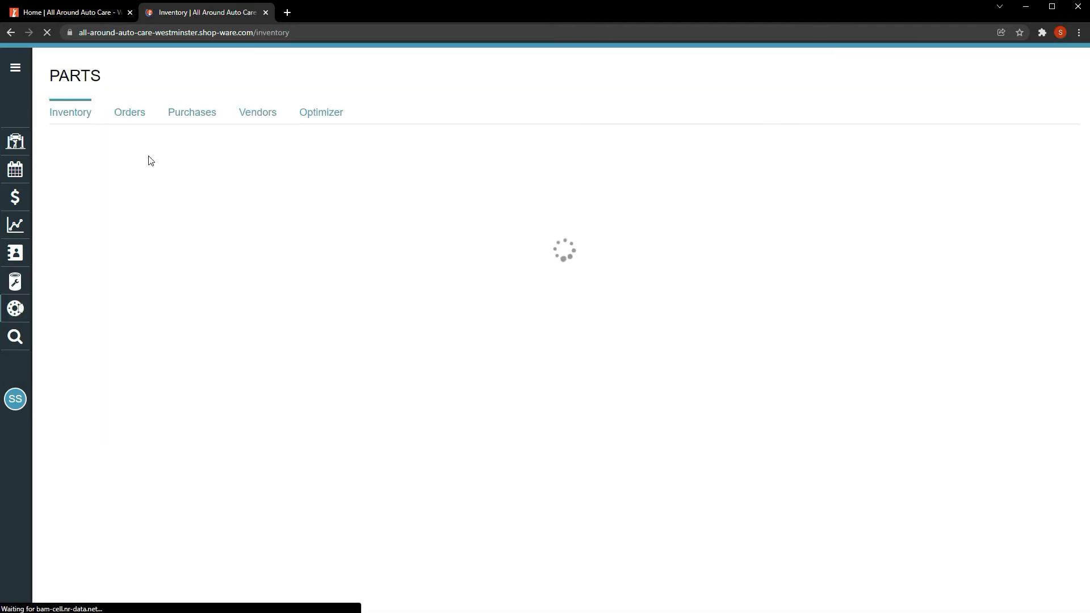
click(160, 142)
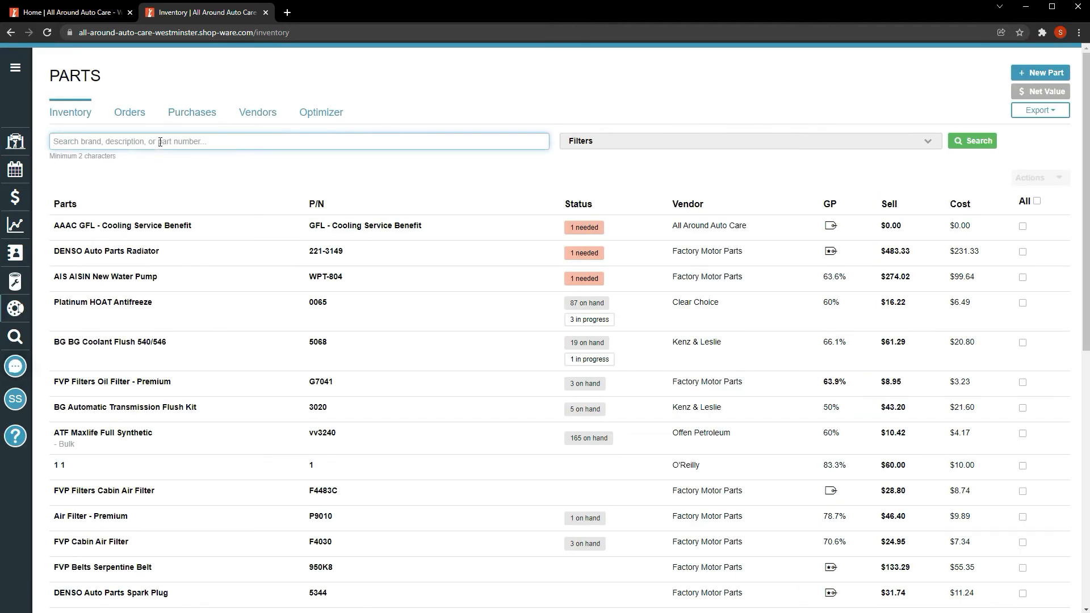
text(gfl)
key(Return)
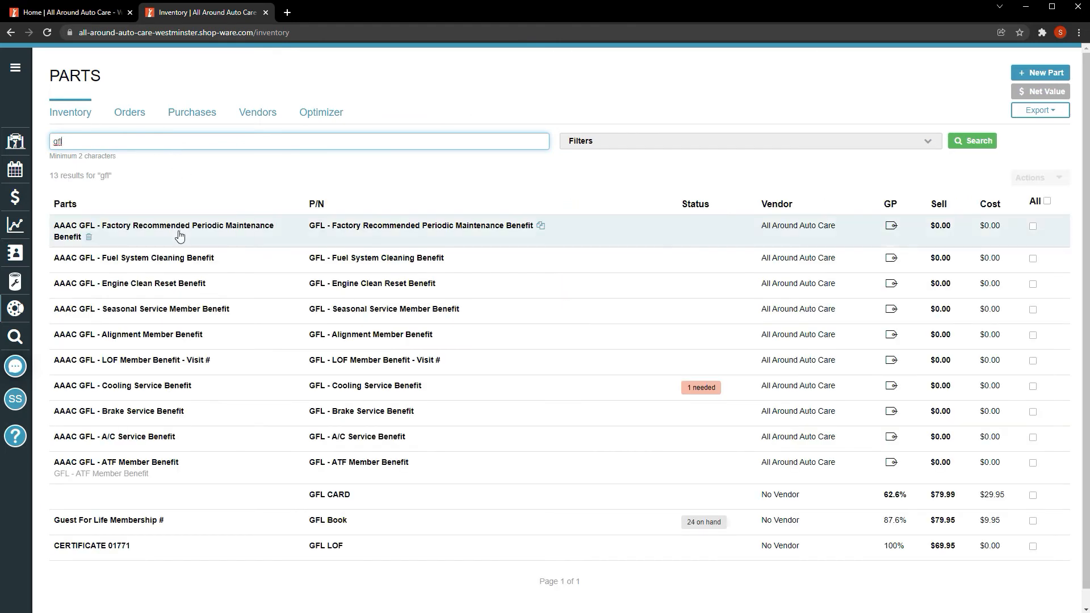
- Adjust the inventory quantity of the GFL - Cooling Service Benefit part to 1000 and update the part
click(175, 391)
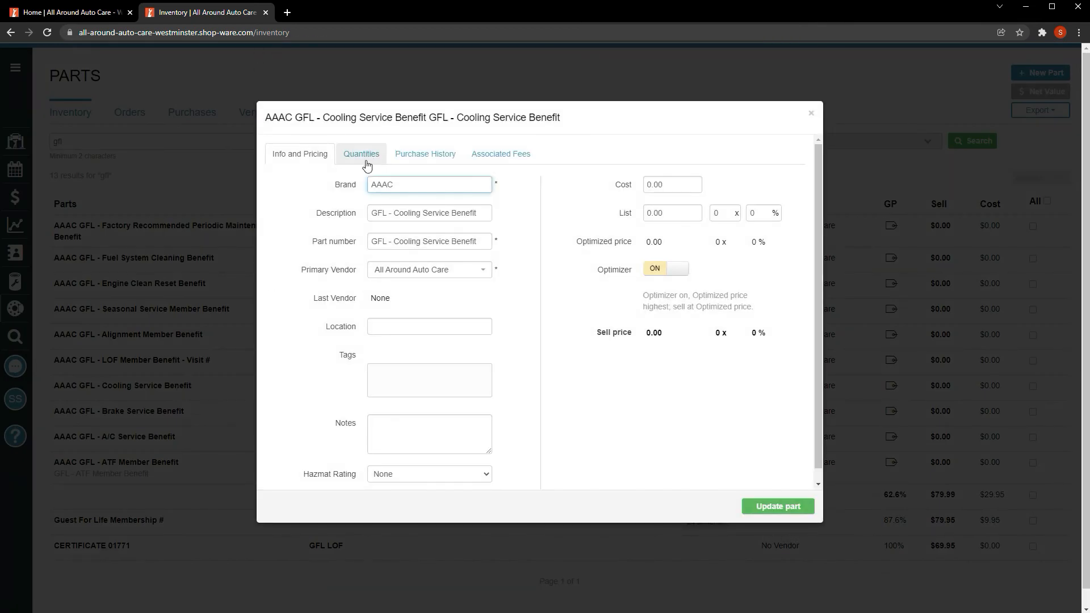
click(362, 159)
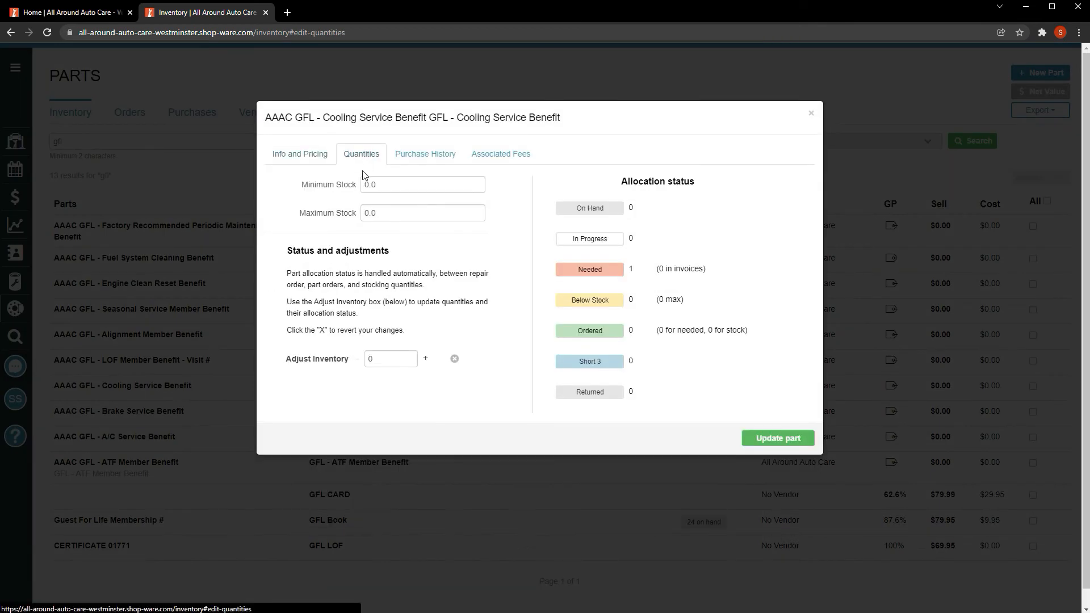
click(375, 359)
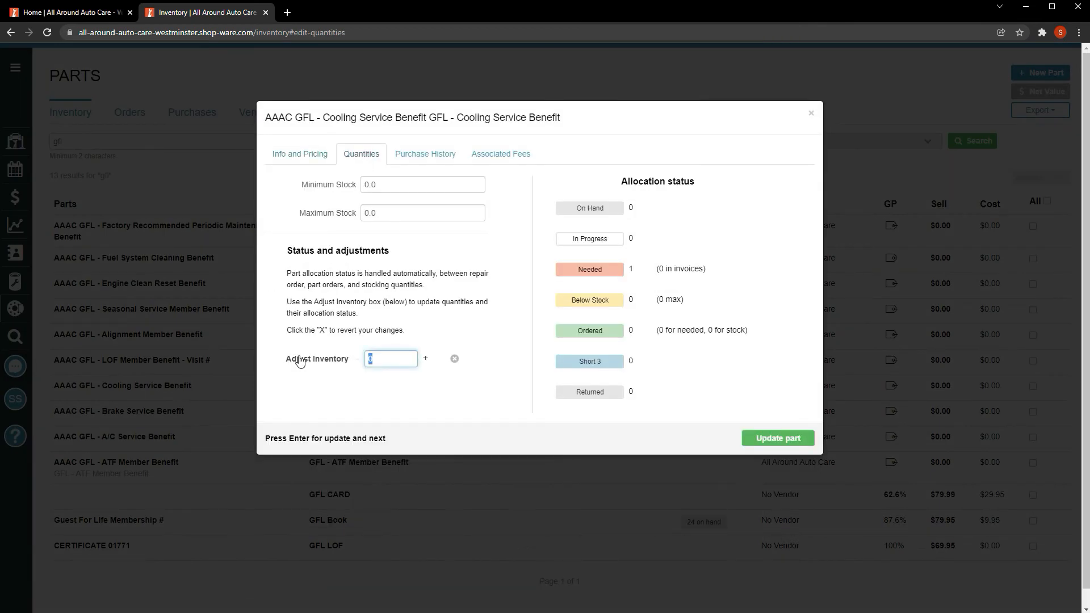
text(1000)
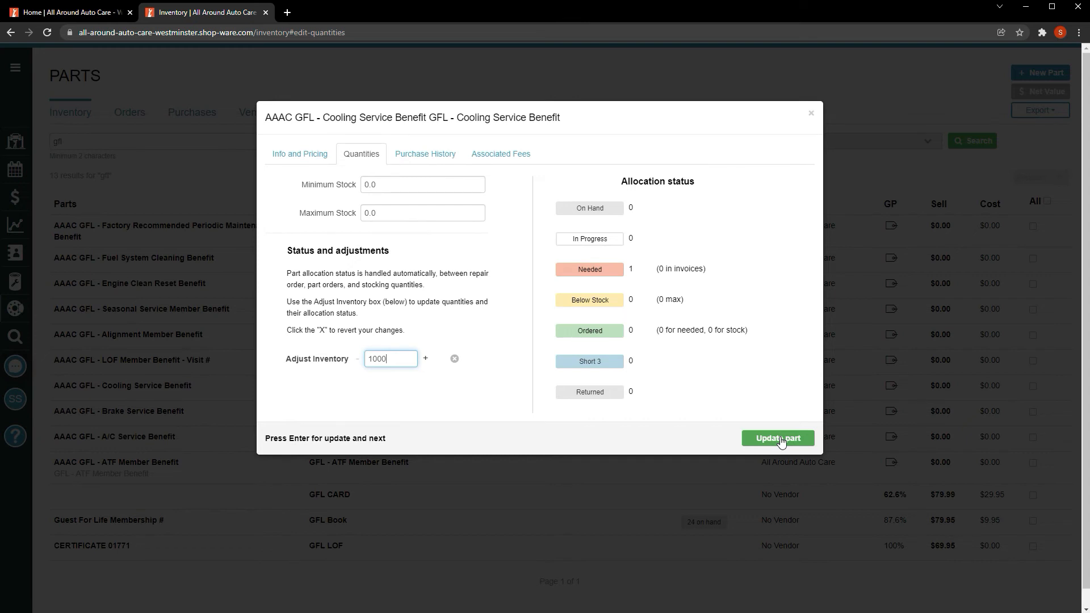
click(778, 439)
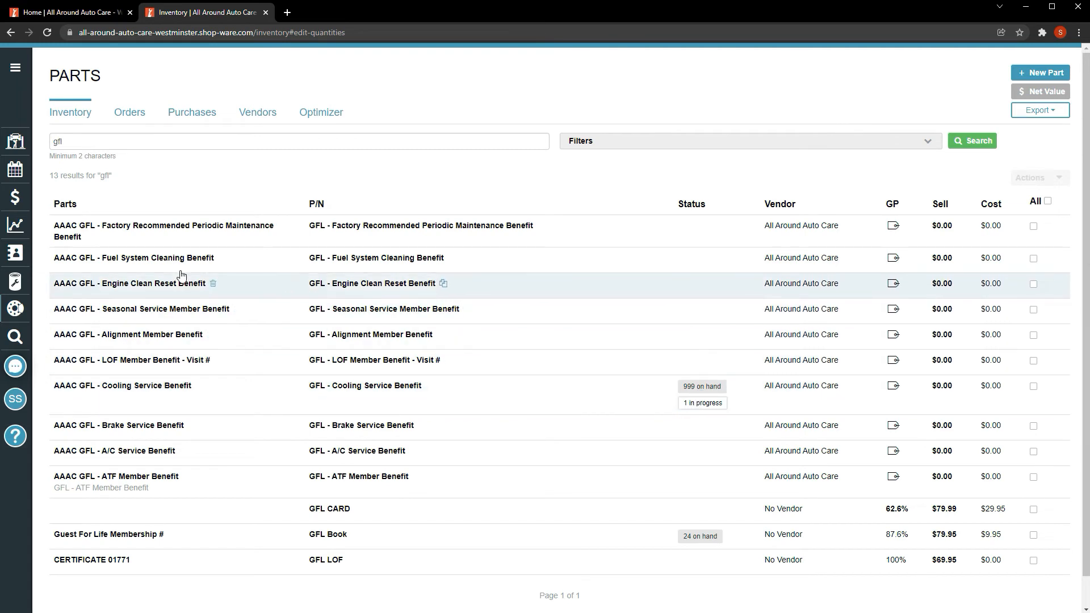
- Reopen the 2011 Toyota Sequoia's repair order from the workflow and check its parts summary and the radiator's order option
click(16, 140)
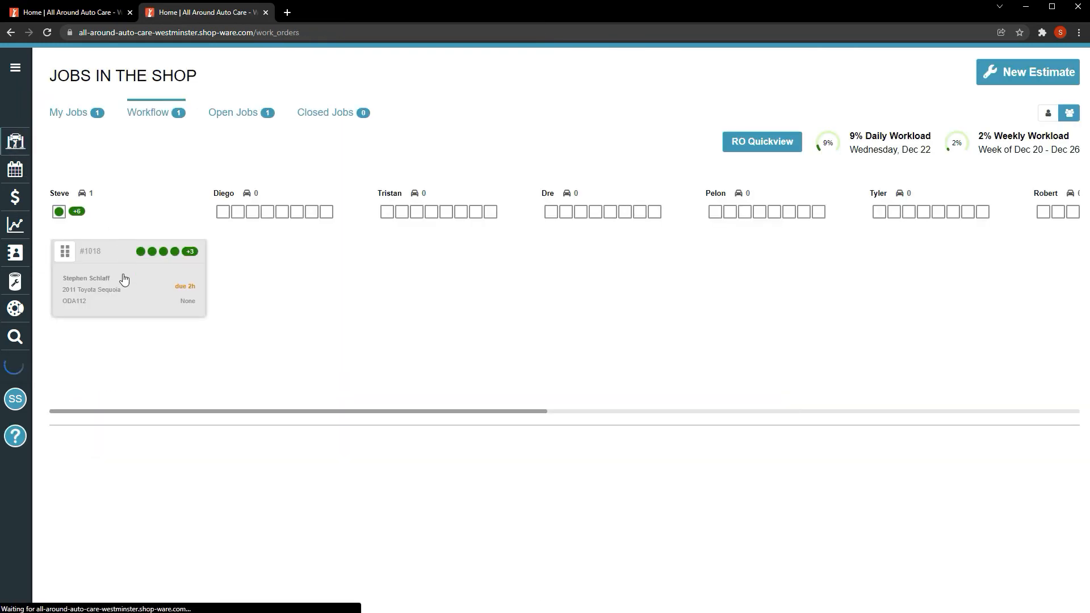
click(125, 278)
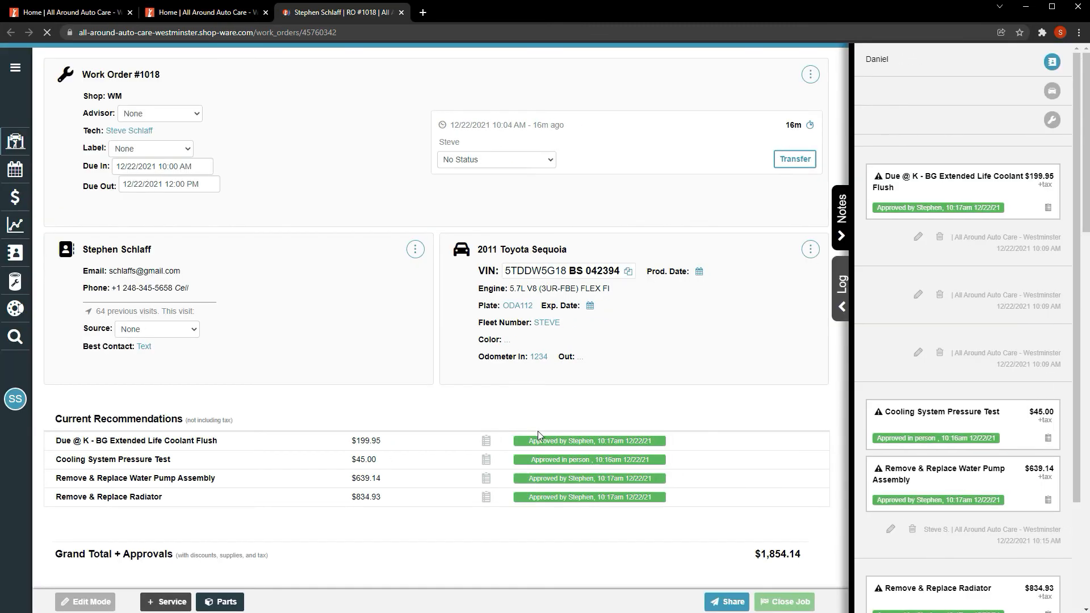
click(214, 605)
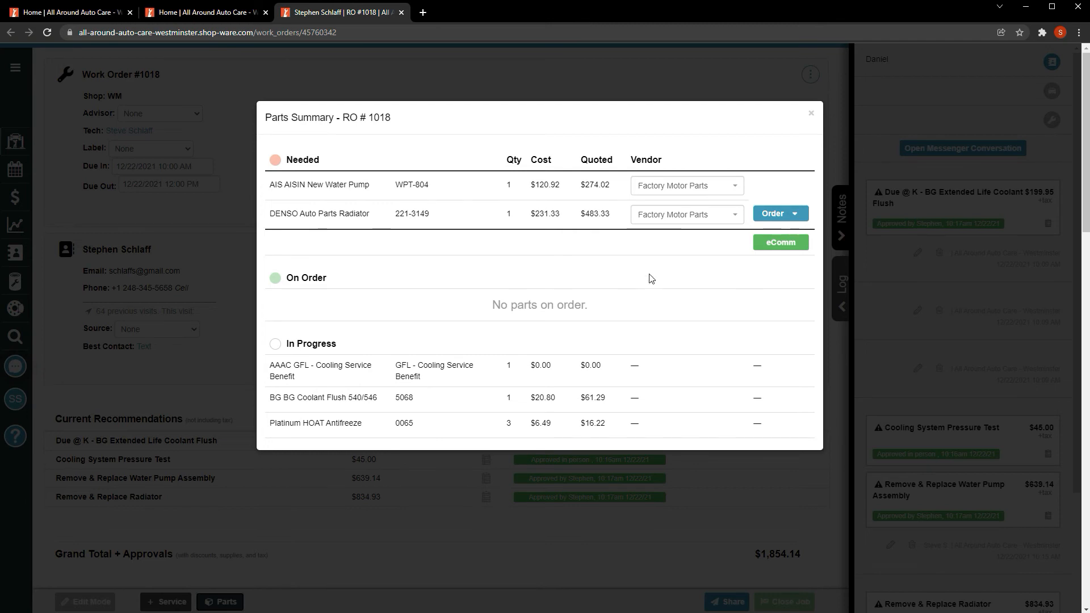
click(778, 224)
click(810, 117)
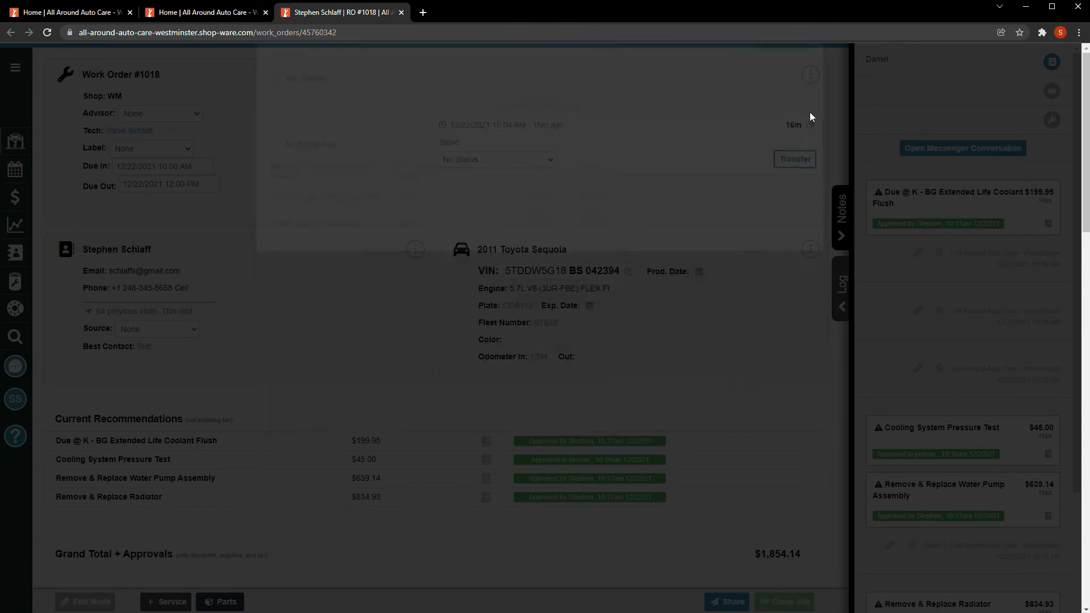
- Look through the repair order's services and close the spare workflow browser tab
scroll(385, 370, down, 12)
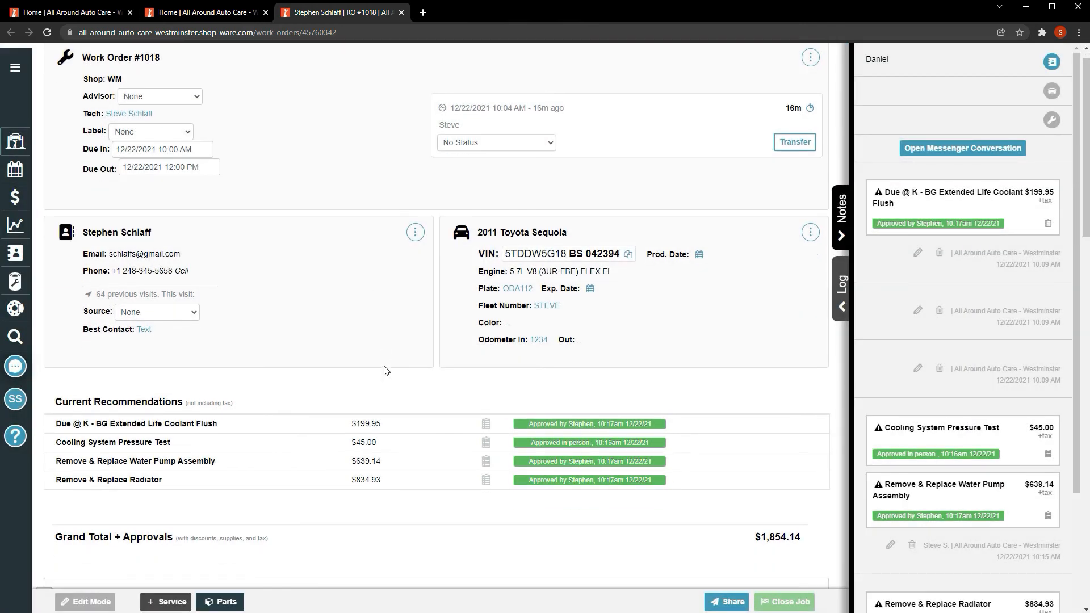
scroll(385, 370, down, 3)
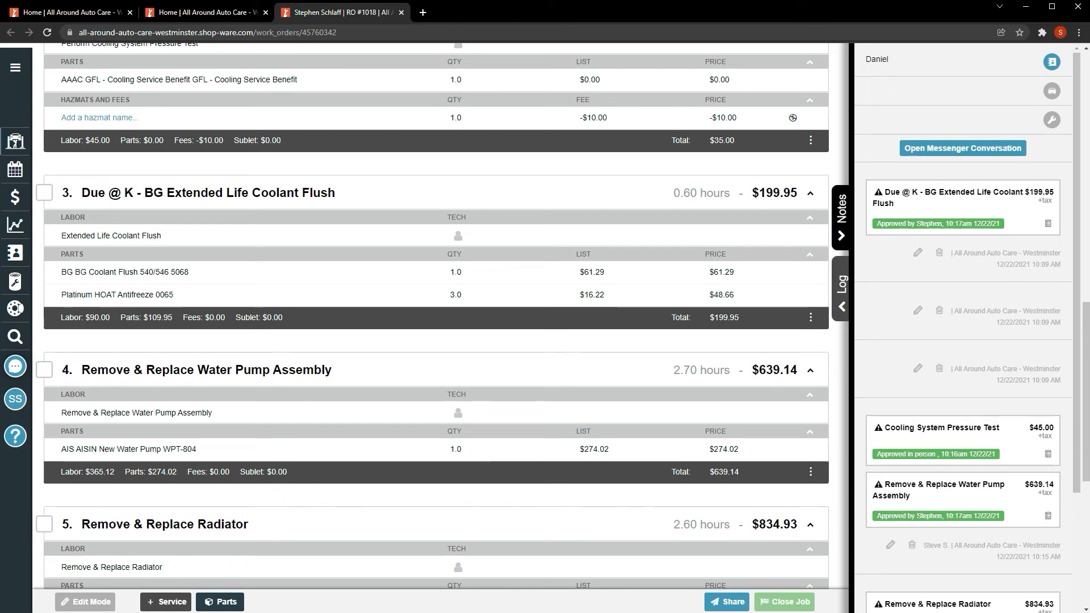
click(266, 12)
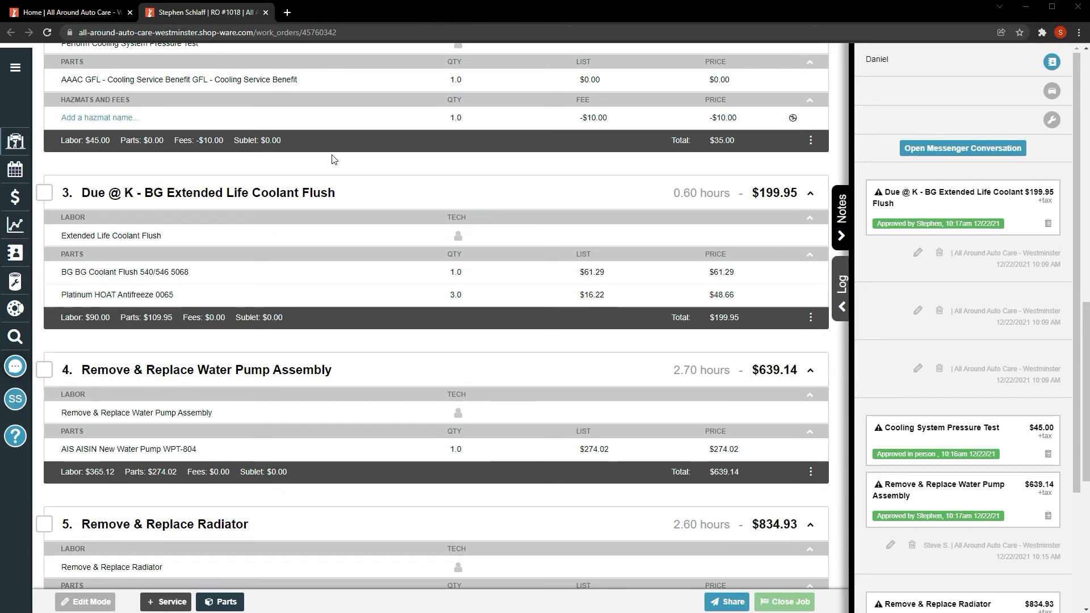
- Mark all five services on the repair order as completed, from the Complete Vehicle Inspection to the radiator replacement
scroll(339, 207, up, 7)
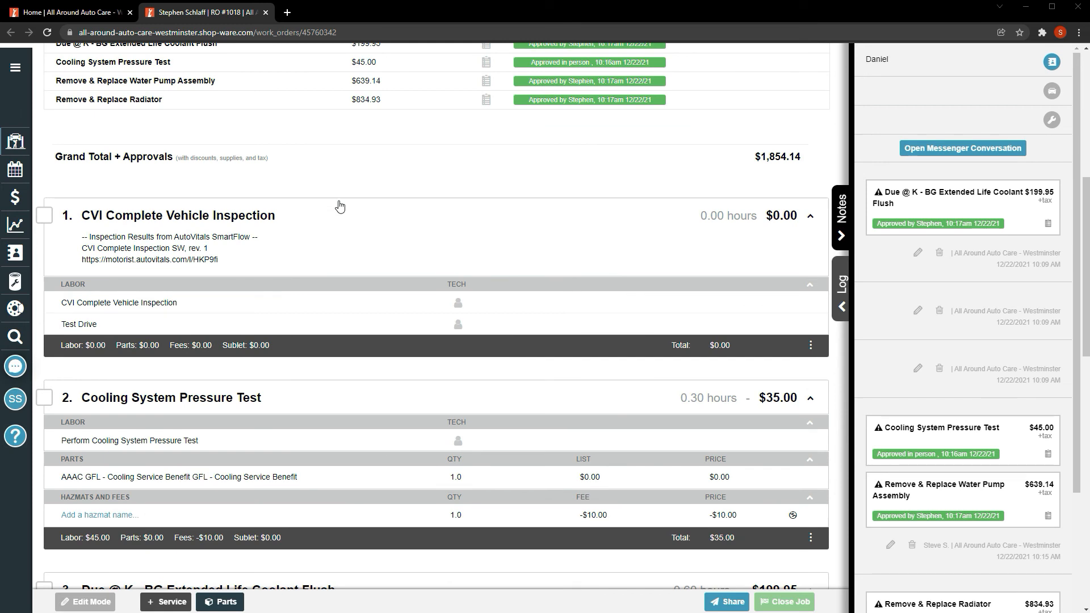
click(44, 215)
scroll(102, 308, down, 4)
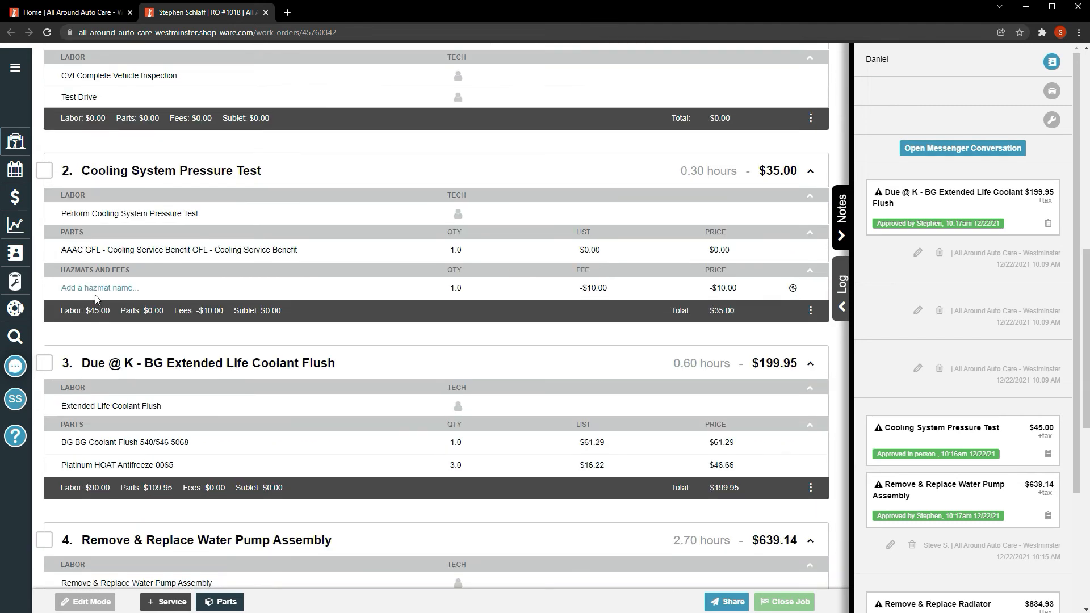
click(43, 171)
click(43, 362)
scroll(85, 377, down, 4)
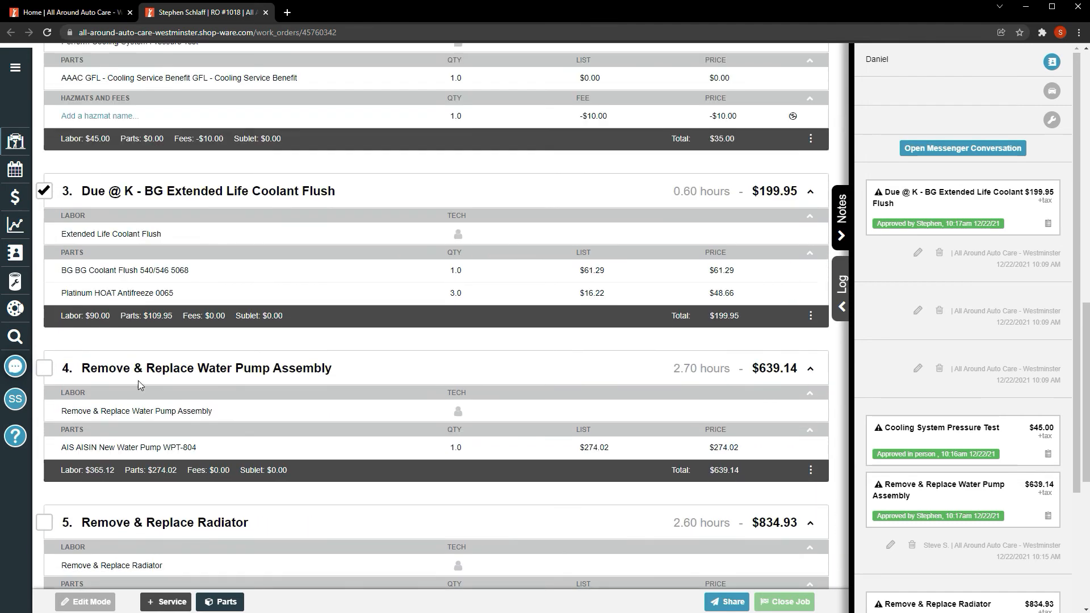
click(43, 314)
click(42, 468)
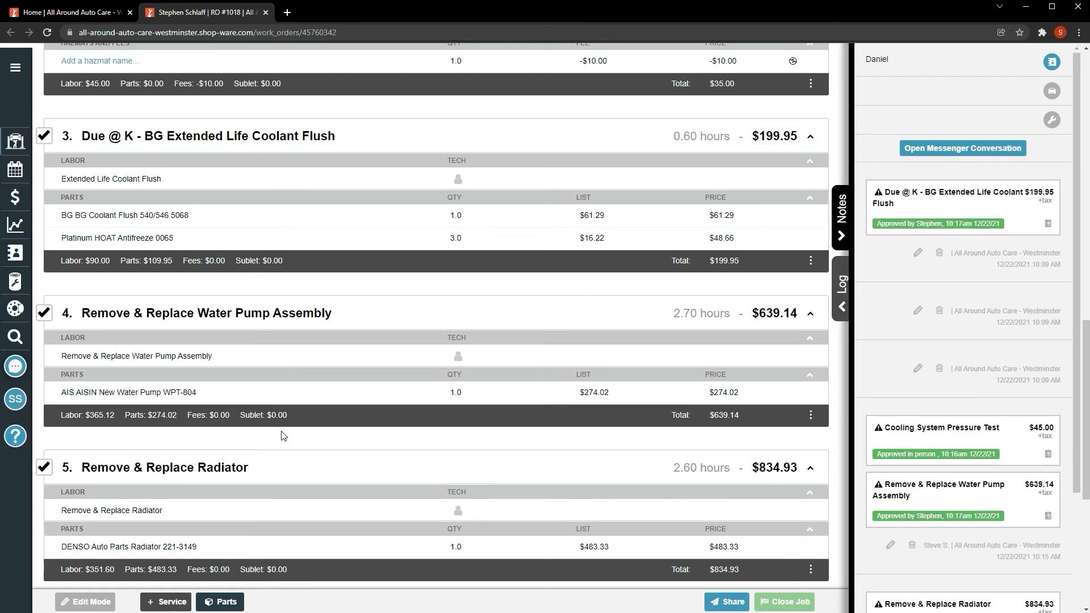
- Turn on edit mode and delete the DENSO Auto Parts Radiator 221-3149 from the Remove & Replace Radiator service
scroll(295, 432, down, 5)
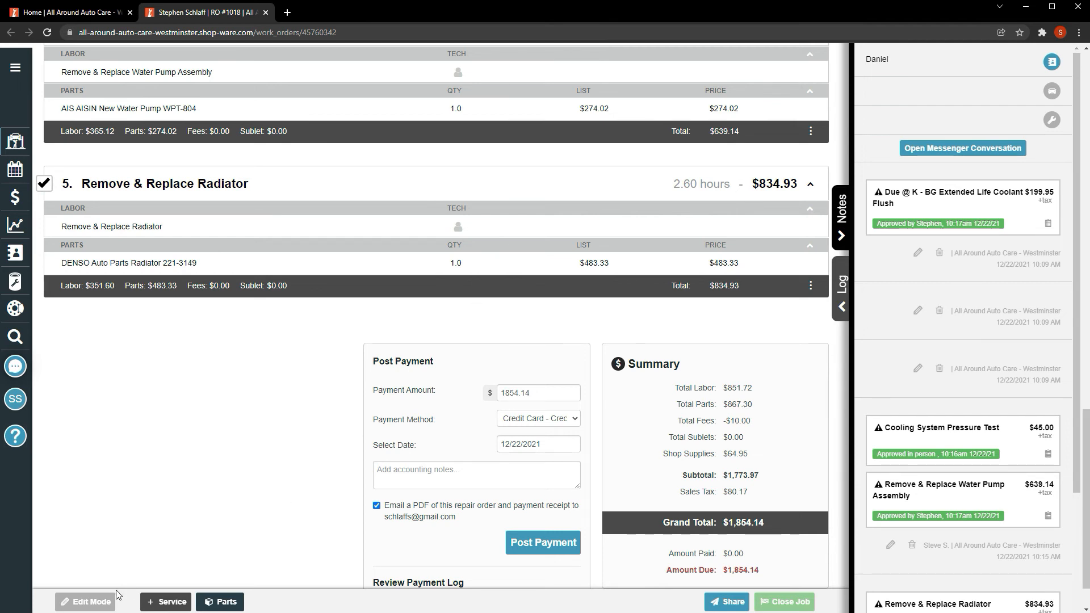
click(92, 602)
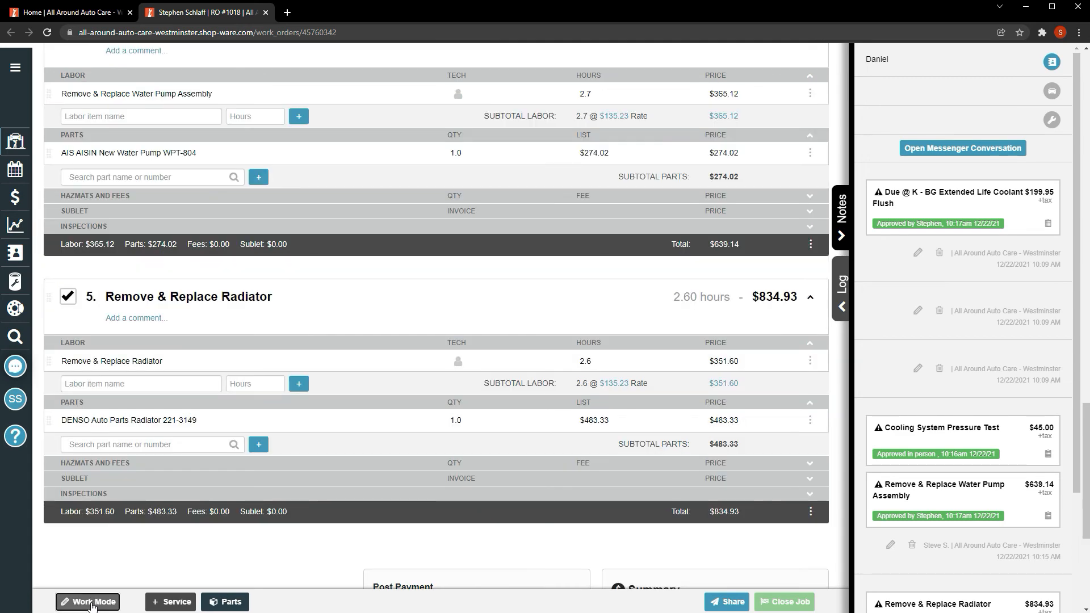
click(810, 420)
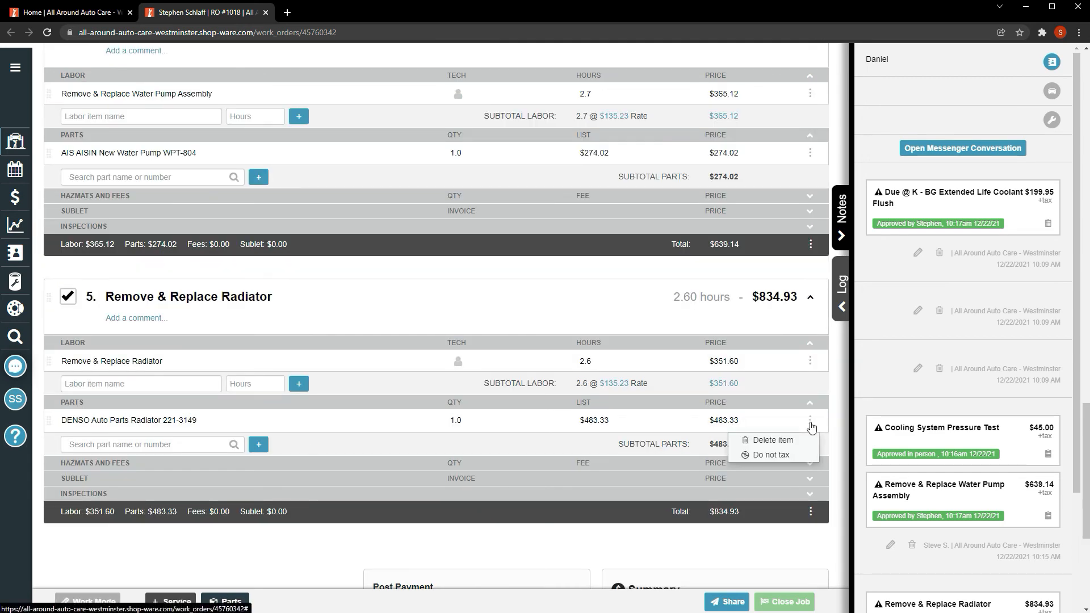
click(776, 446)
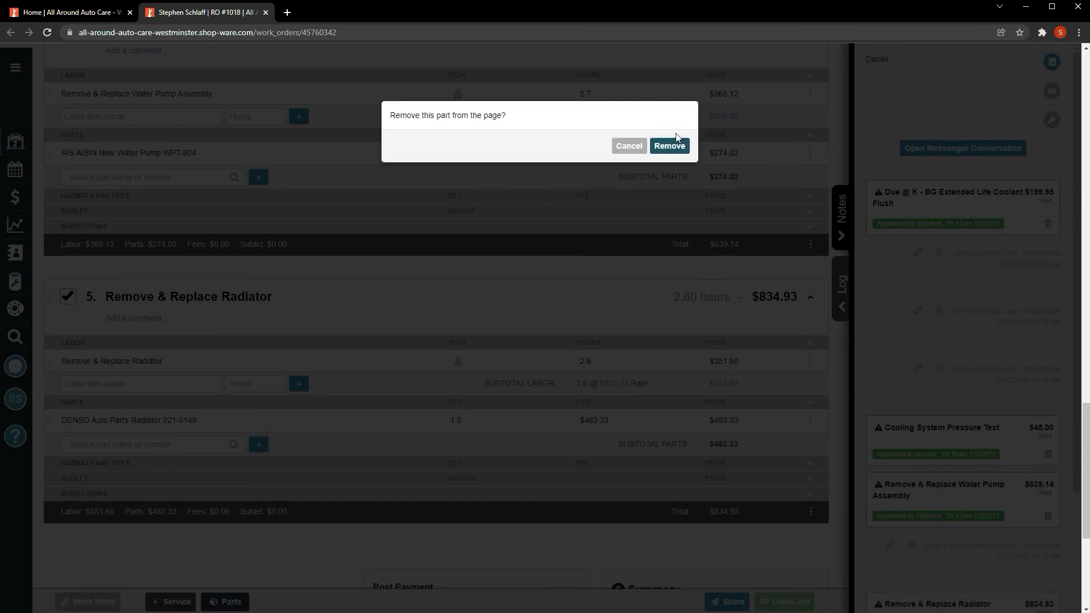
click(672, 143)
- Delete the AIS AISIN New Water Pump WPT-804 from the Remove & Replace Water Pump Assembly service
scroll(633, 284, up, 1)
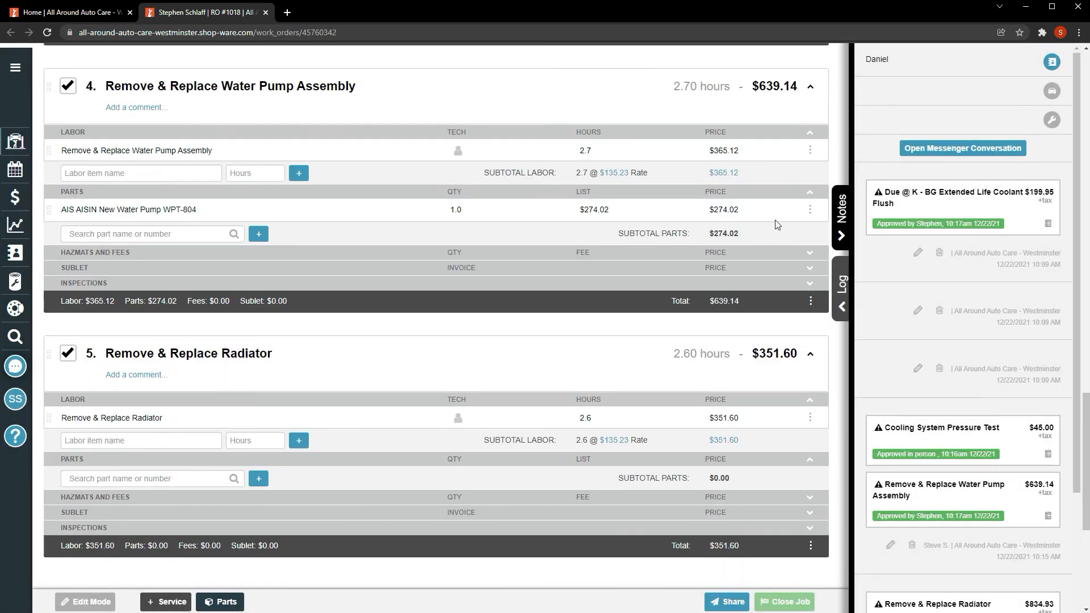
click(810, 211)
click(773, 229)
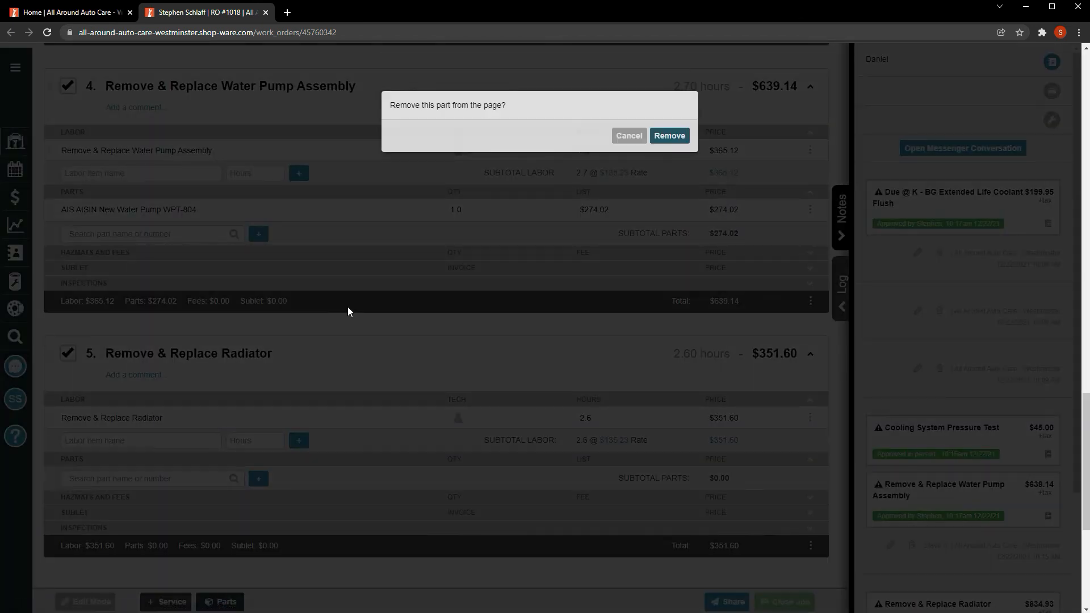
click(668, 146)
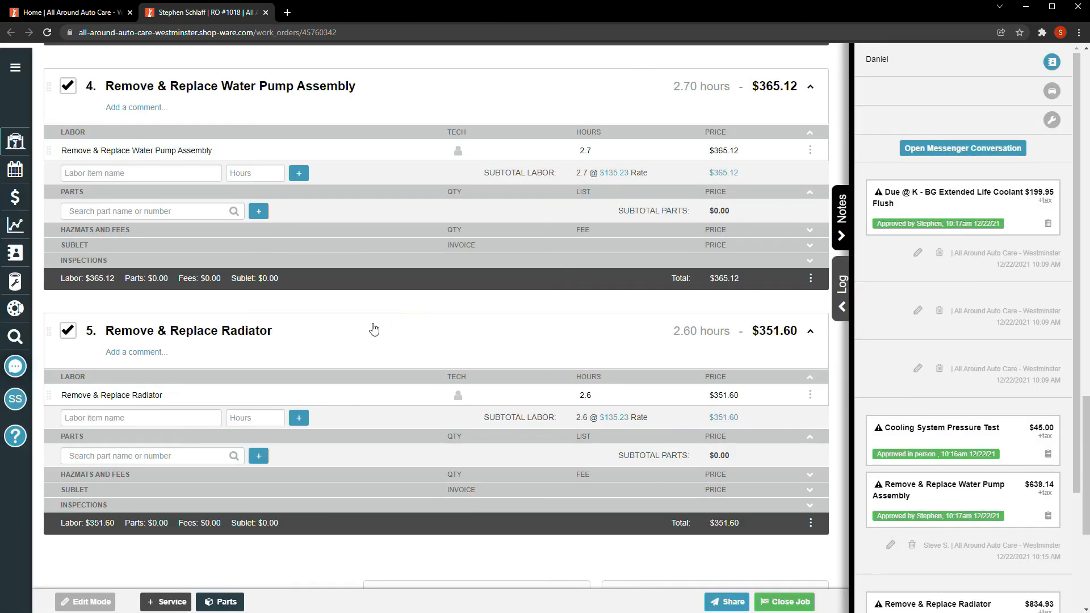
- Switch the repair order back to work mode and review the payment section and summary
scroll(372, 329, up, 6)
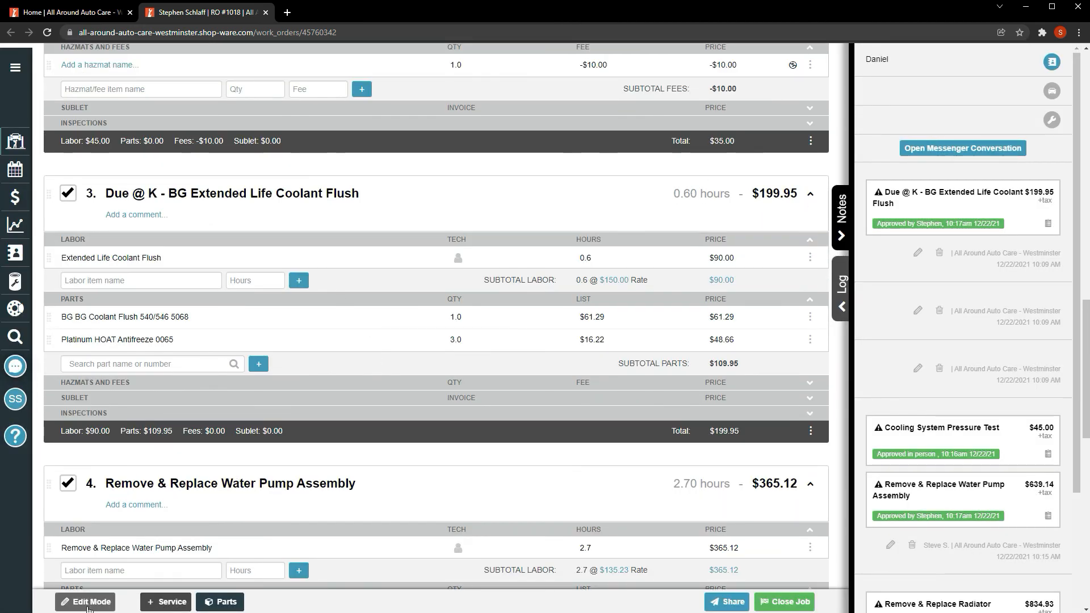
click(105, 601)
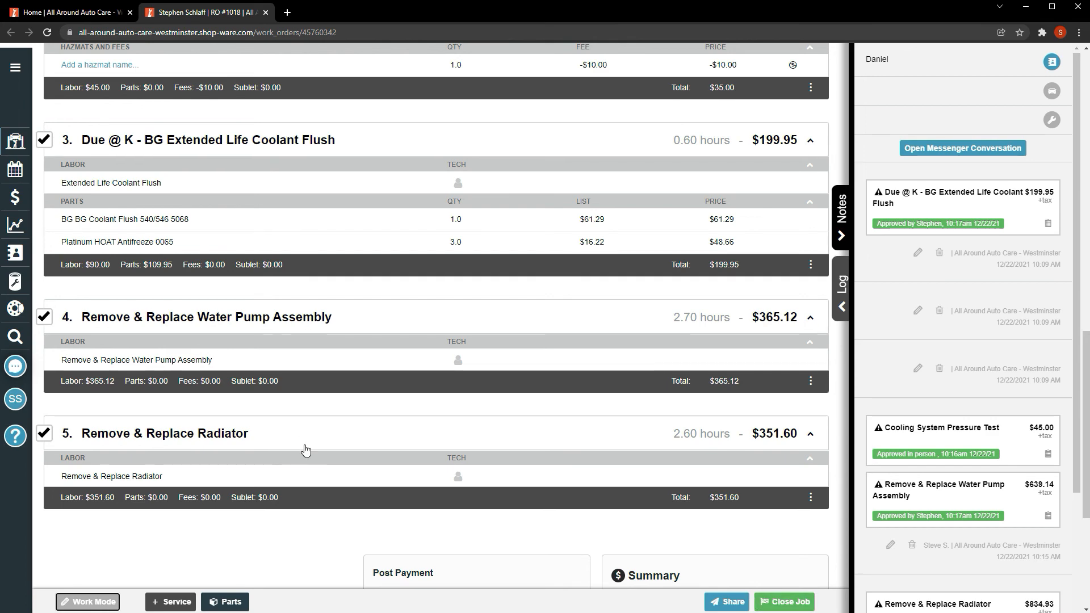
scroll(307, 451, down, 5)
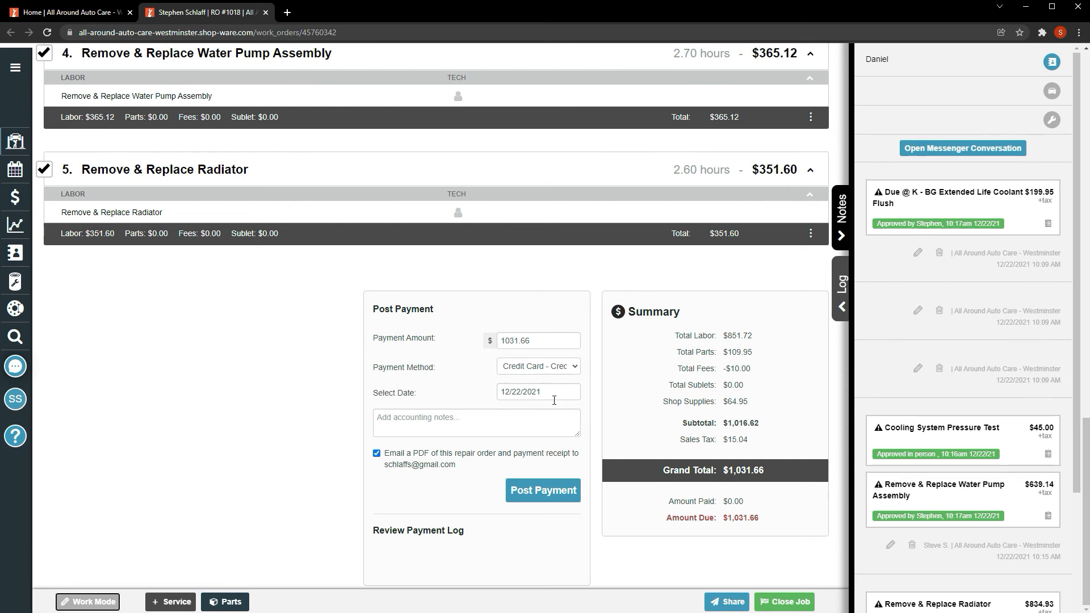
- Close the repair order's job with an odometer-out reading of 1234, leaving the technician and service categories as preset
click(541, 366)
click(335, 426)
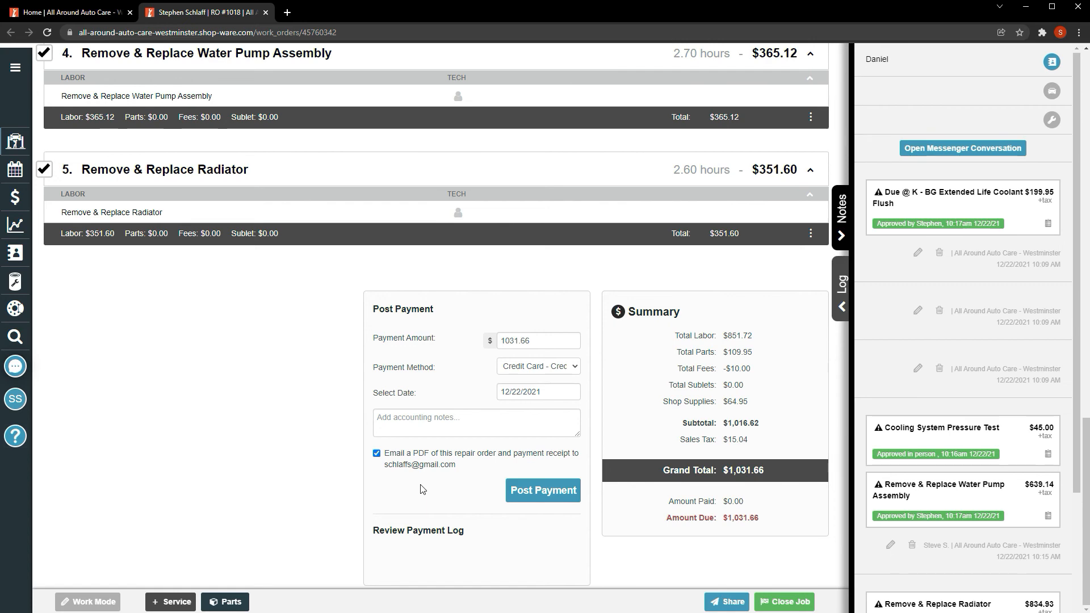
click(786, 603)
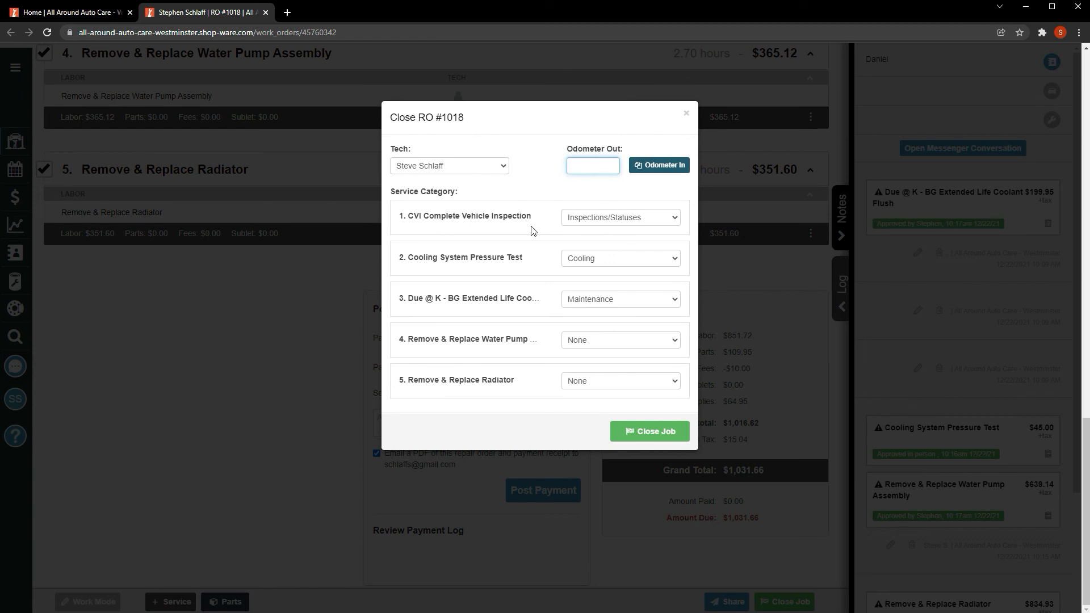
text(1234)
click(634, 435)
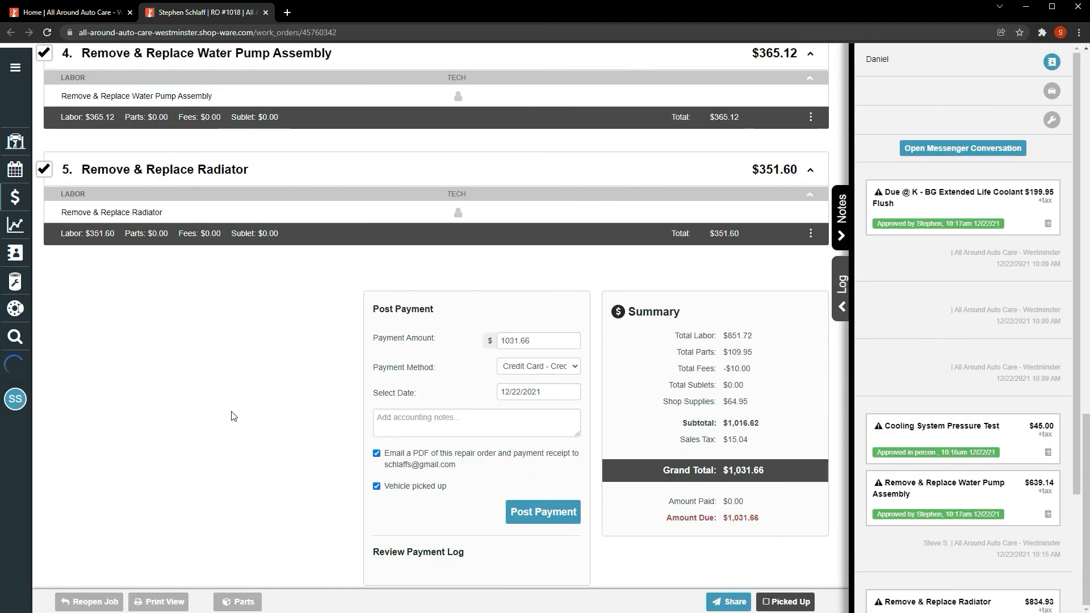
- Go to the shop's closed jobs and open the 2011 Toyota Sequoia repair order
click(15, 142)
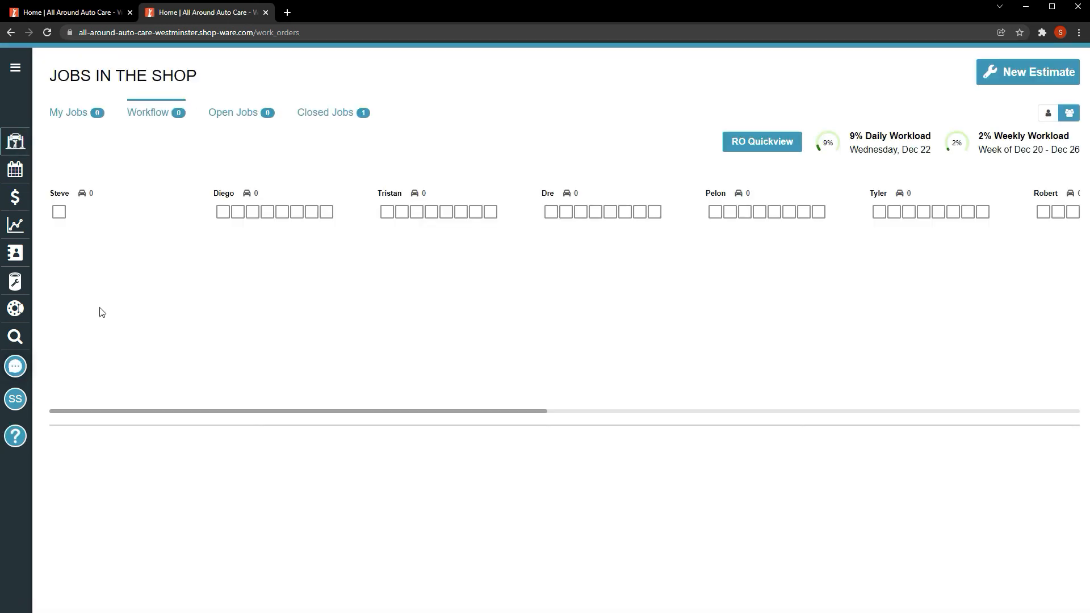
click(338, 120)
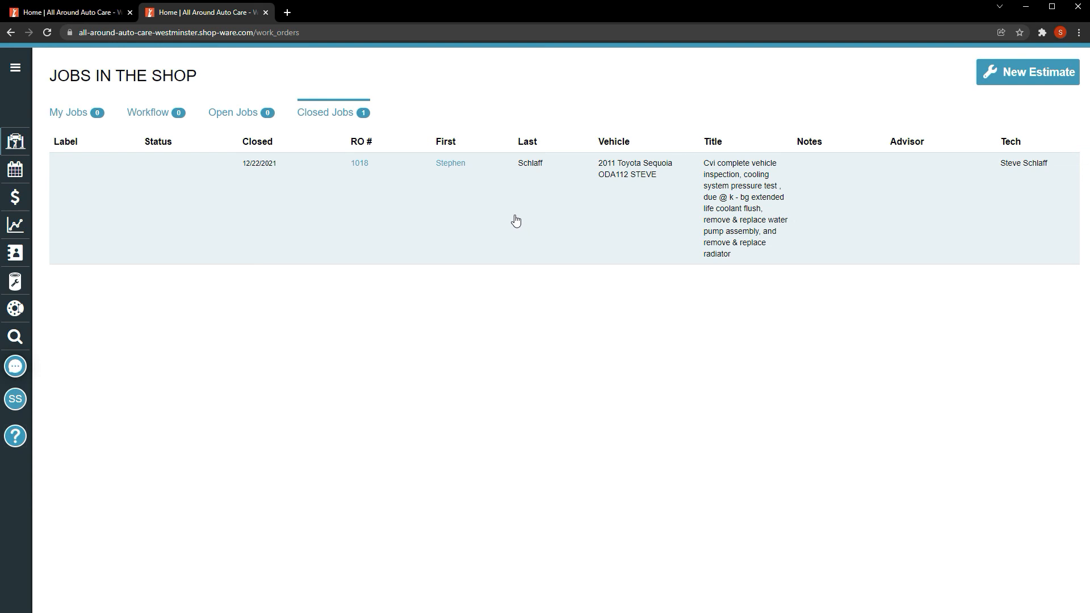
click(515, 220)
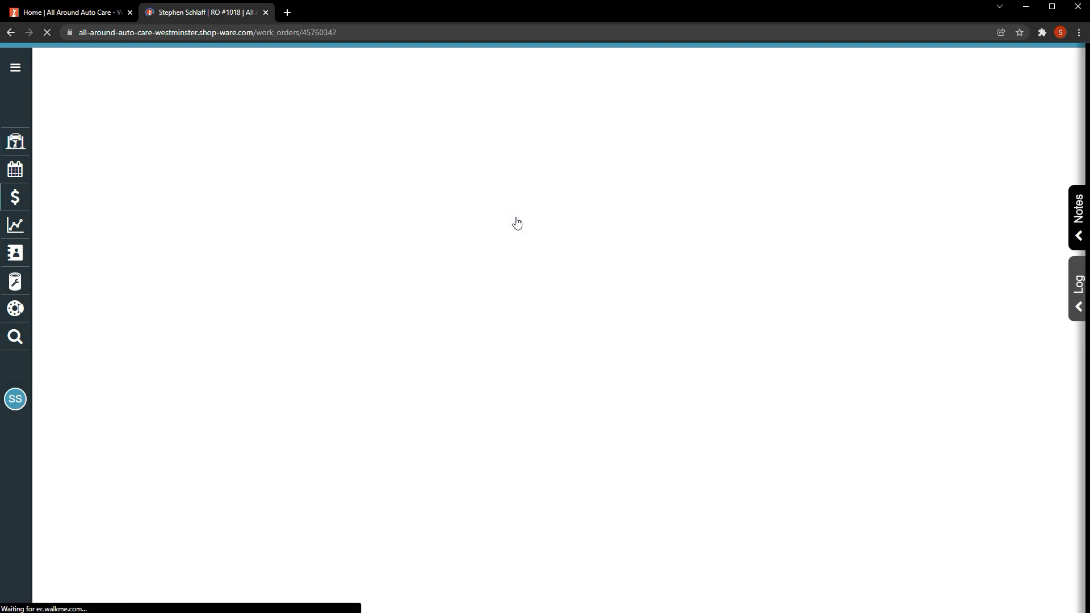
- Post the 1031.66 credit card payment with the vehicle marked as picked up and the receipt emailed, and return to the shop's jobs
scroll(460, 324, down, 10)
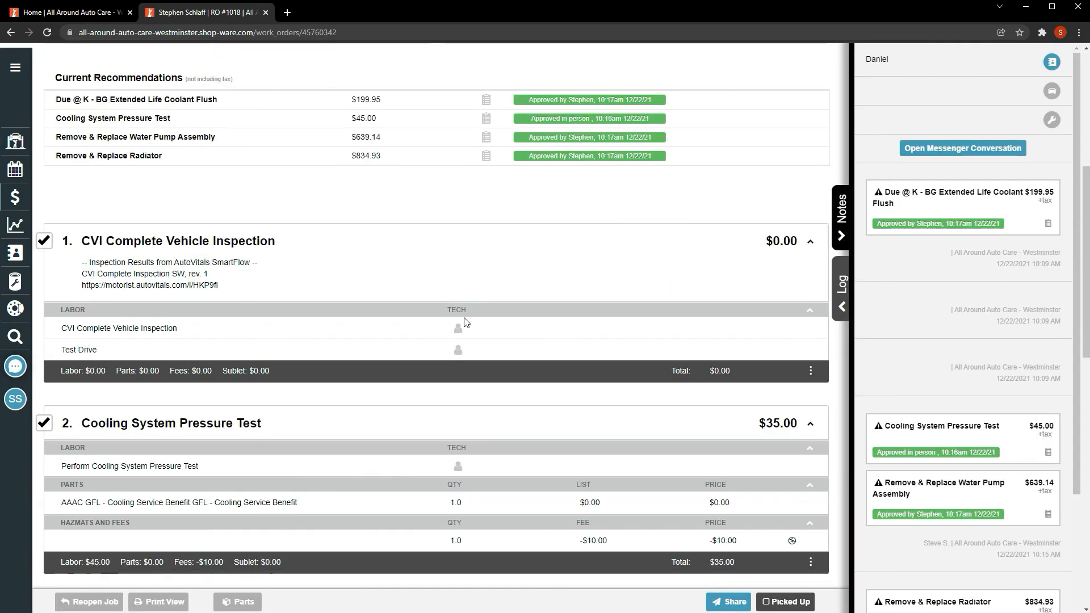
scroll(458, 327, down, 6)
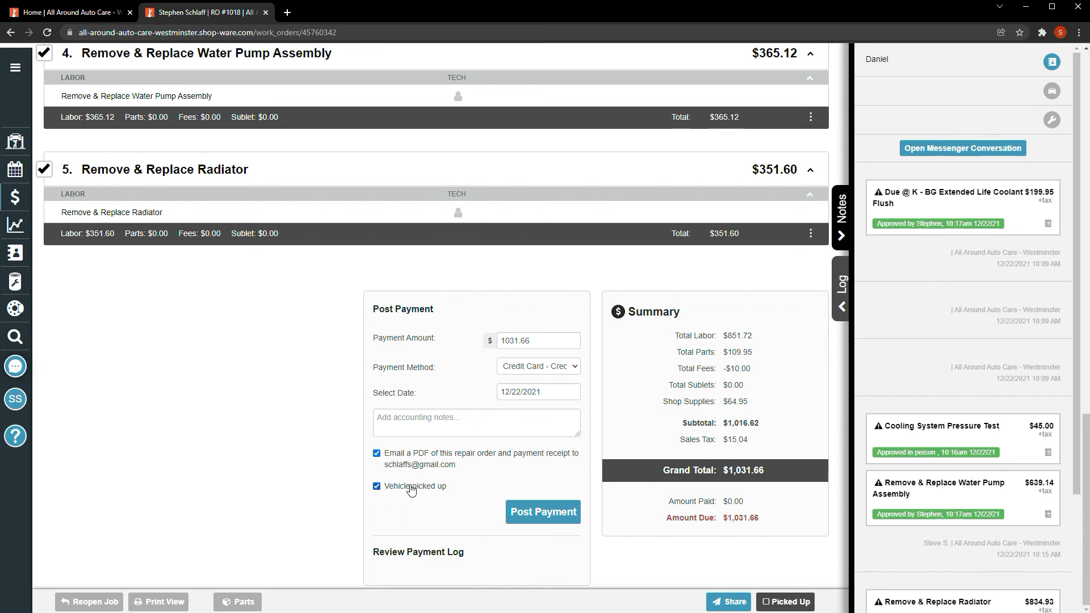
click(376, 489)
click(376, 487)
click(525, 514)
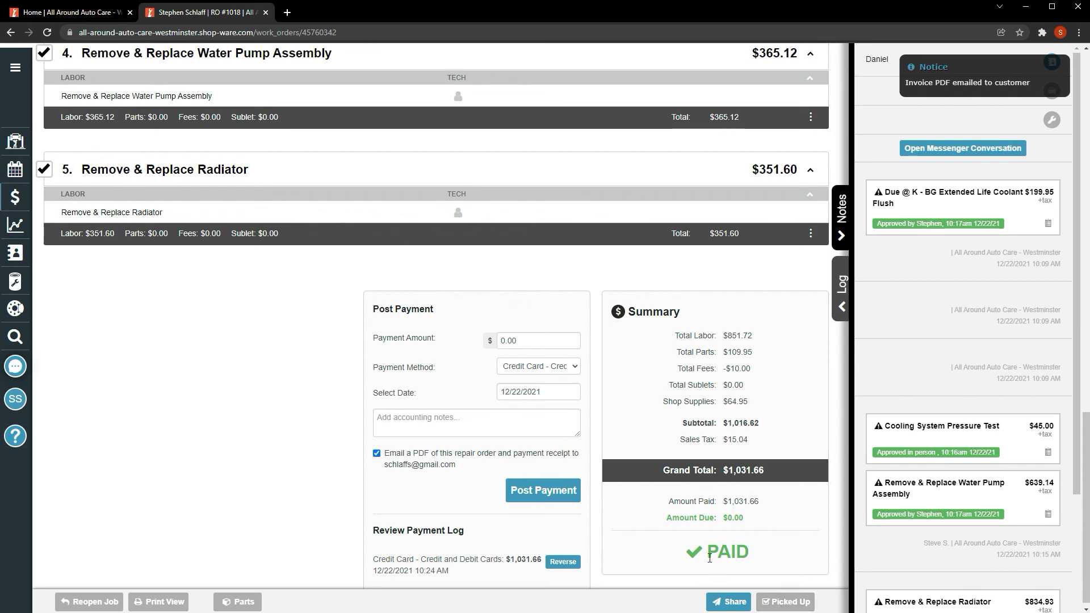
click(15, 140)
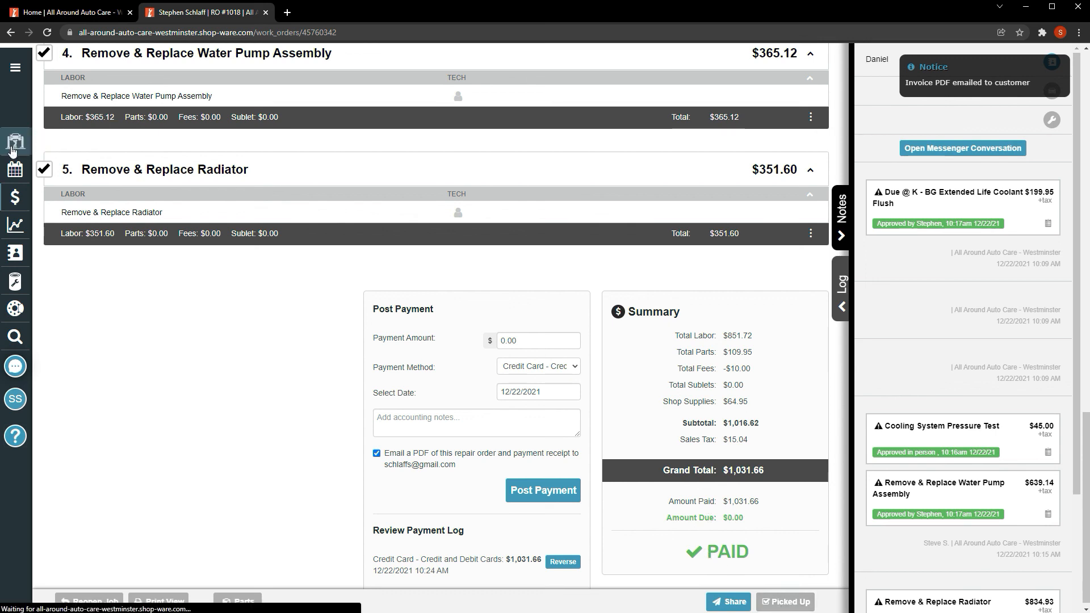